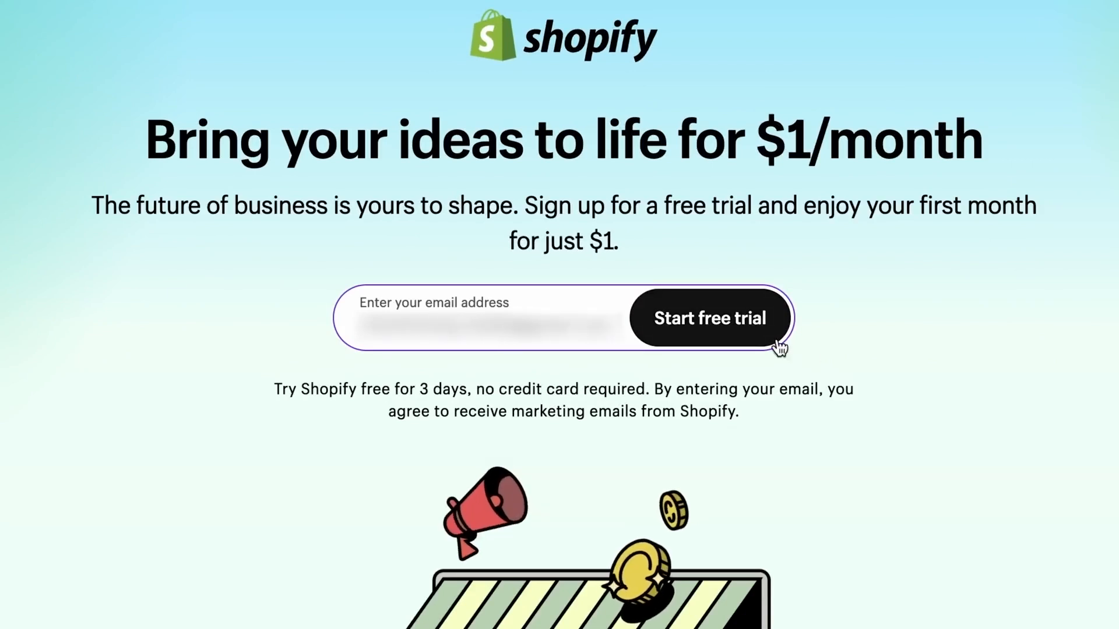
Start the free Shopify trial with the entered email address
left_click(731, 335)
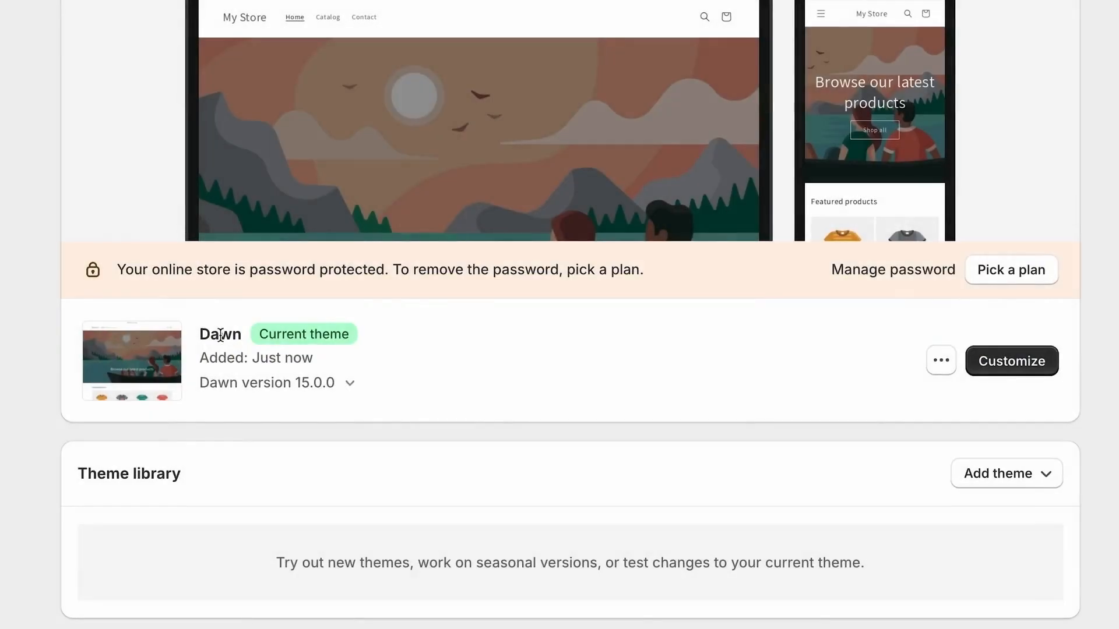
Look through the popular free themes and open the Shopify Theme Store
scroll(499, 426, "down", 5)
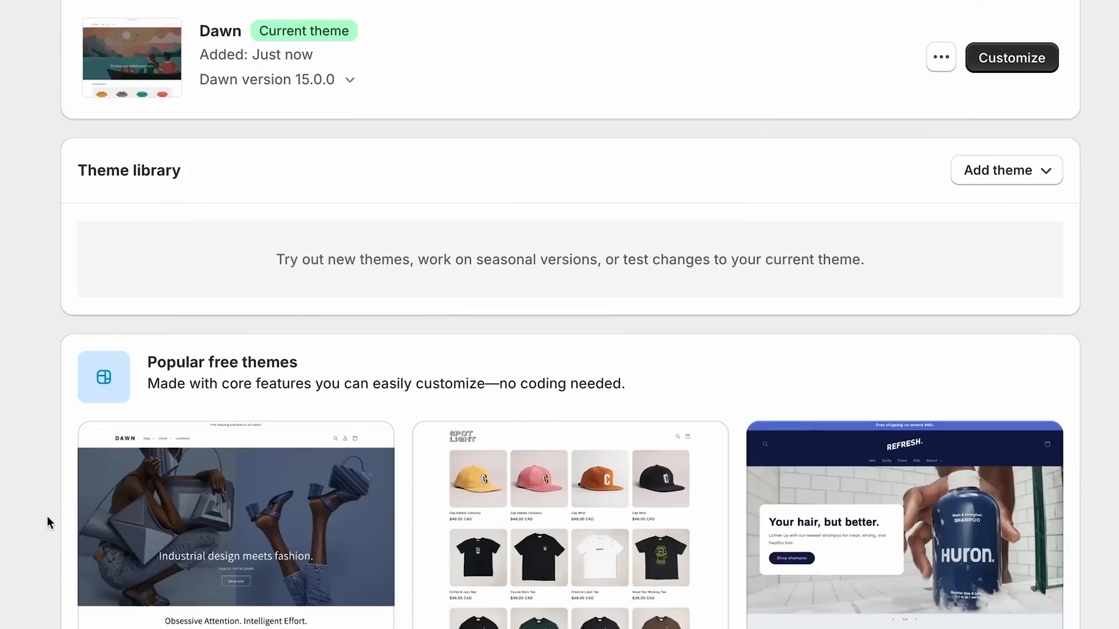
scroll(47, 517, "down", 4)
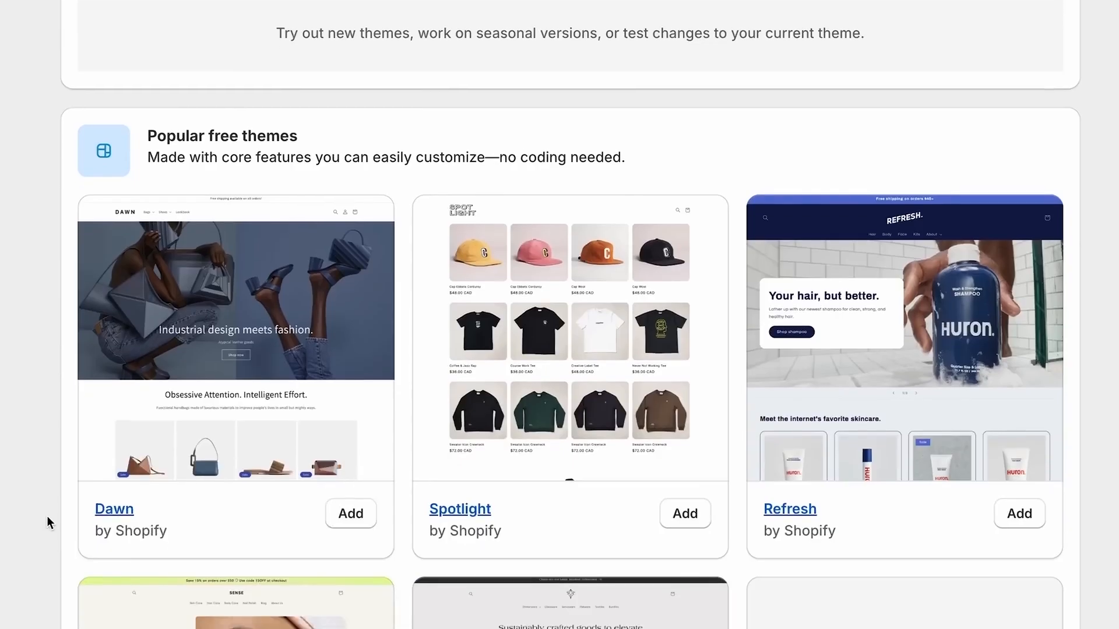
scroll(47, 516, "down", 5)
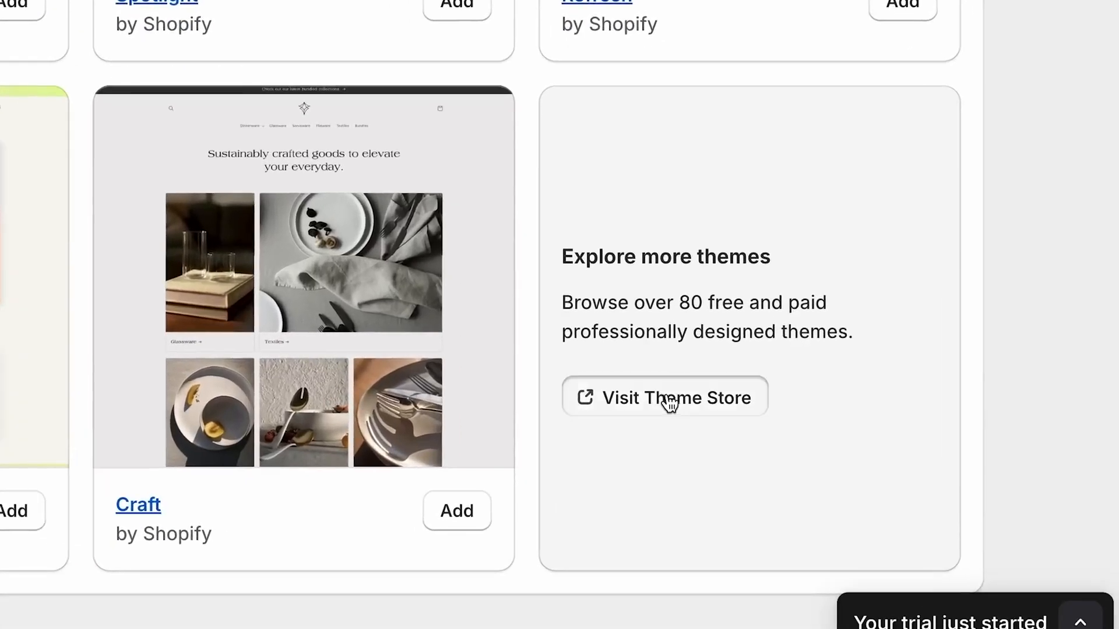
left_click(671, 402)
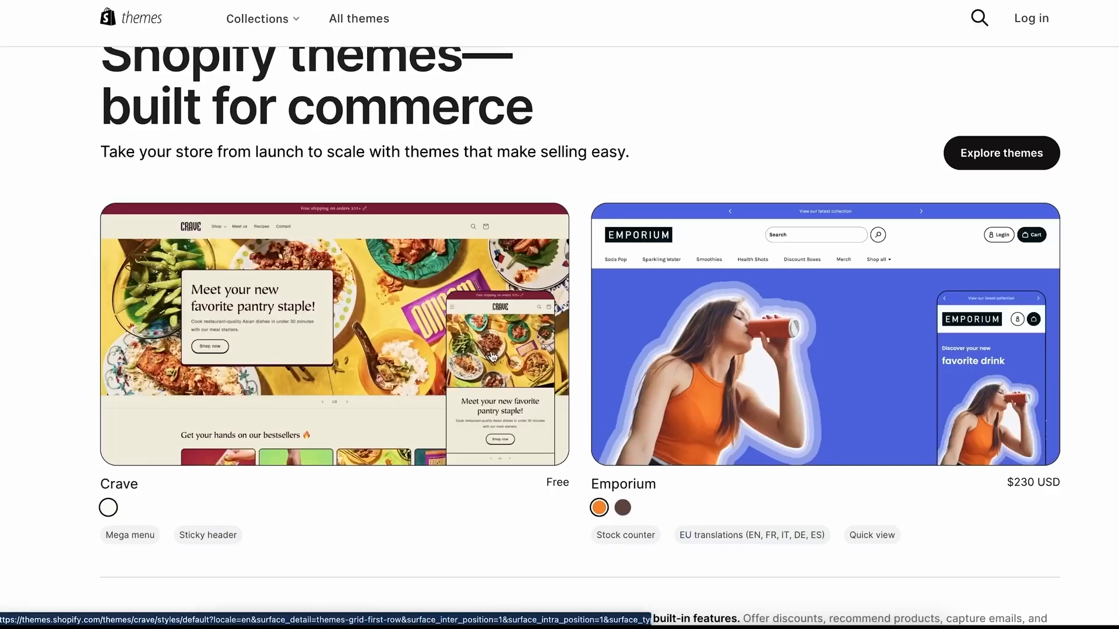
Browse the themes in the Theme Store and open the free Taste theme's page
scroll(490, 355, "down", 9)
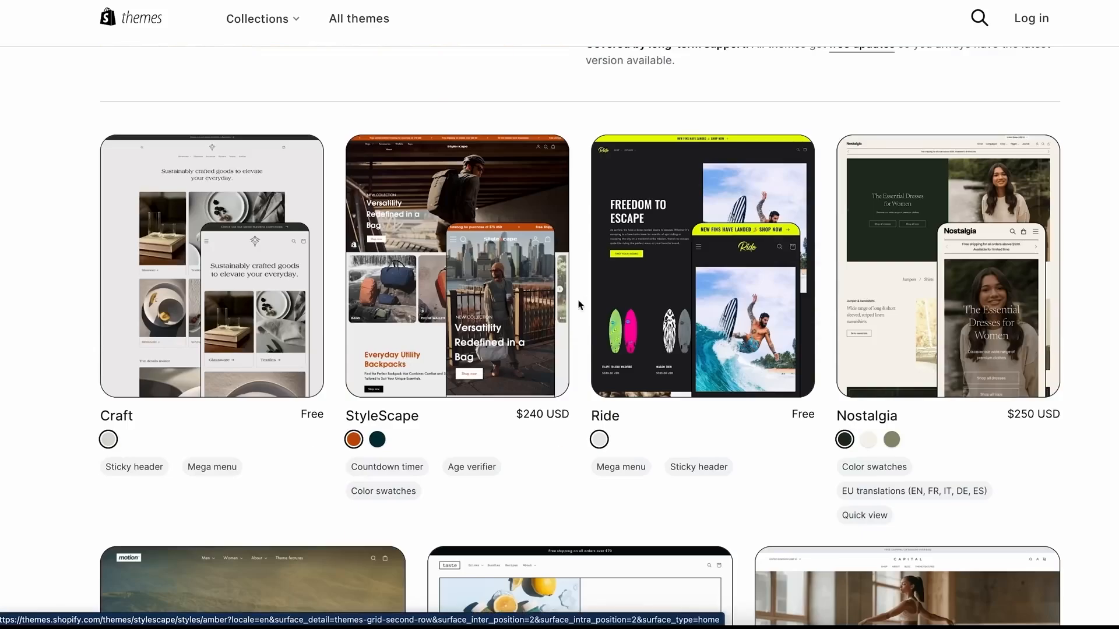
scroll(585, 297, "down", 3)
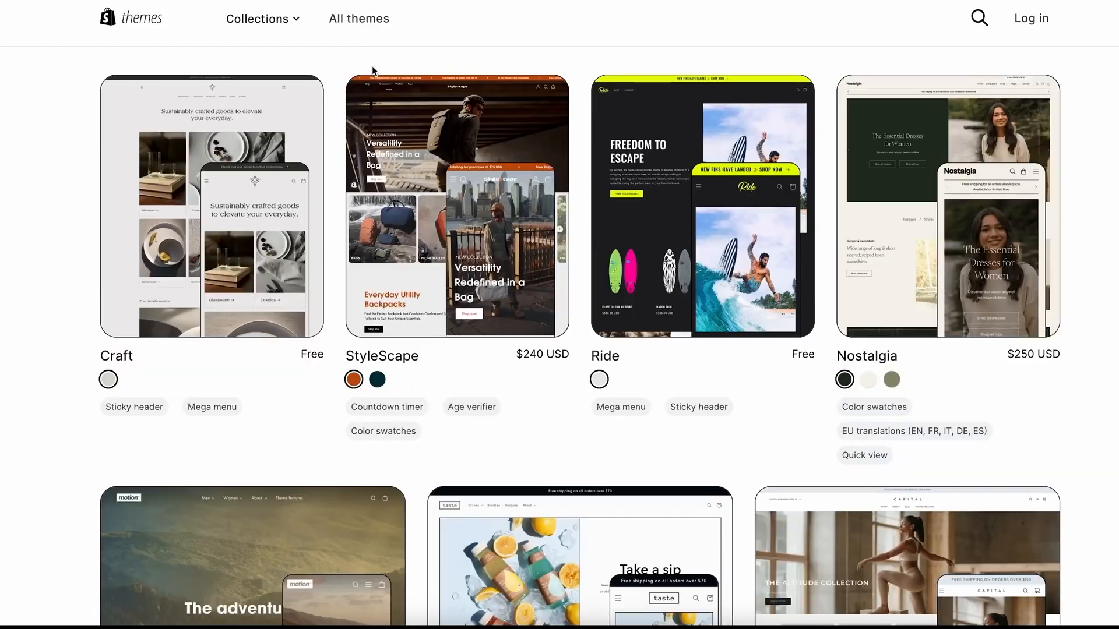
scroll(852, 376, "down", 5)
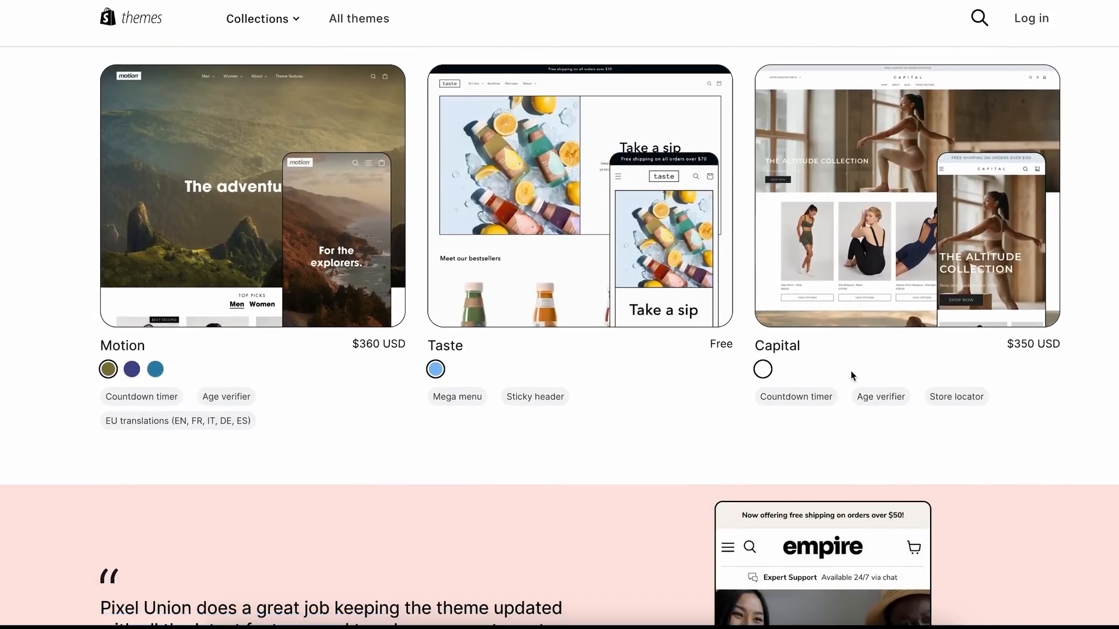
scroll(571, 290, "up", 1)
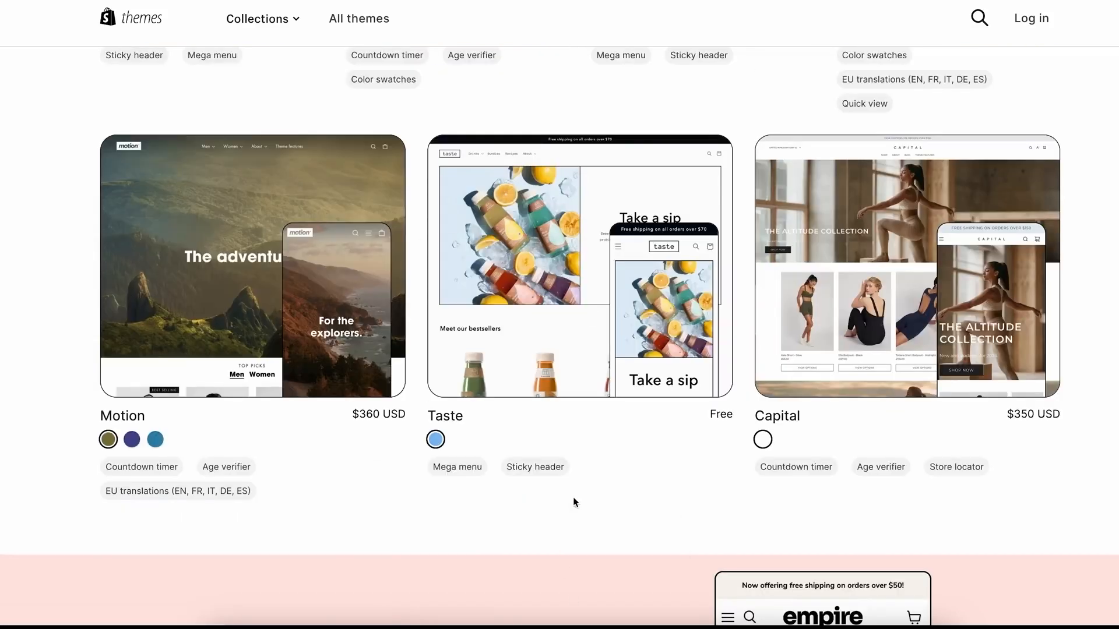
left_click(558, 290)
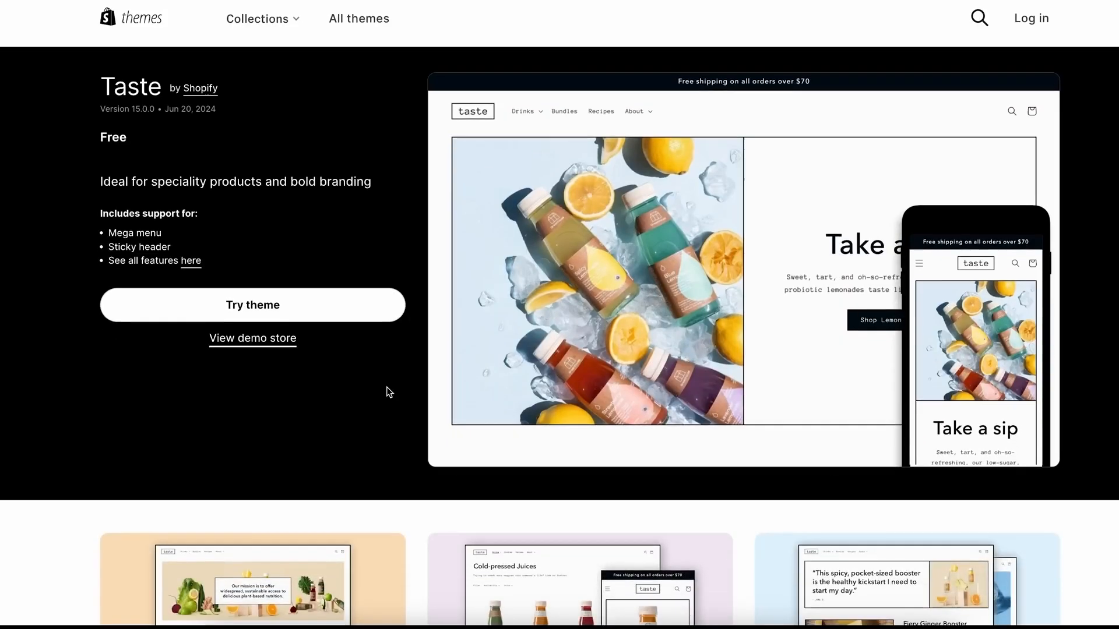
View the Taste theme's demo store on desktop and choose to try the theme
scroll(388, 392, "down", 2)
left_click(251, 269)
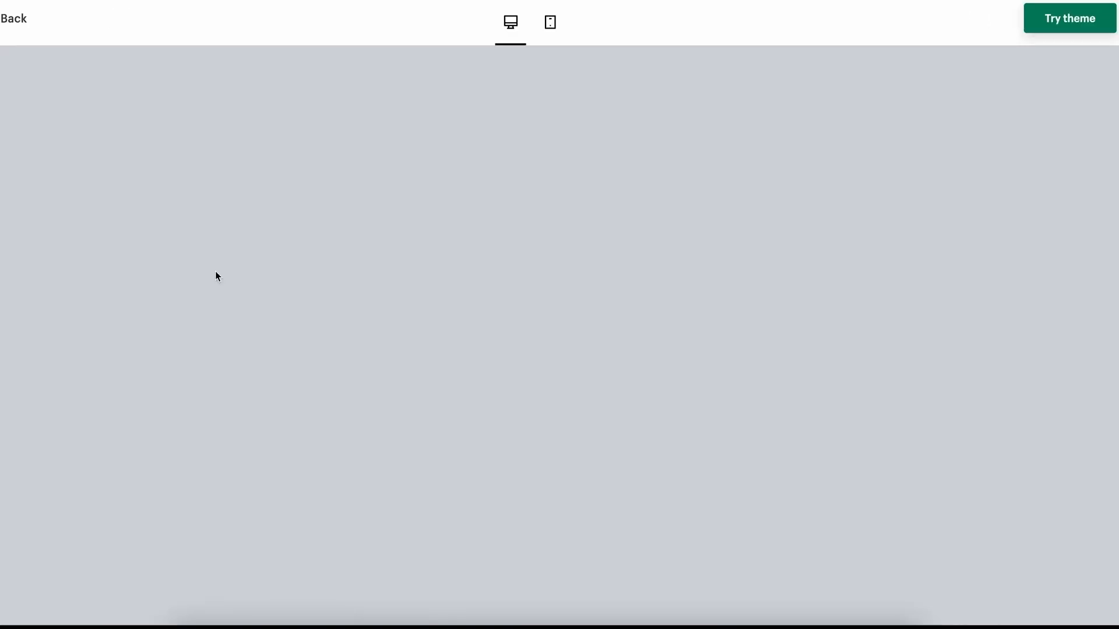
scroll(690, 298, "down", 12)
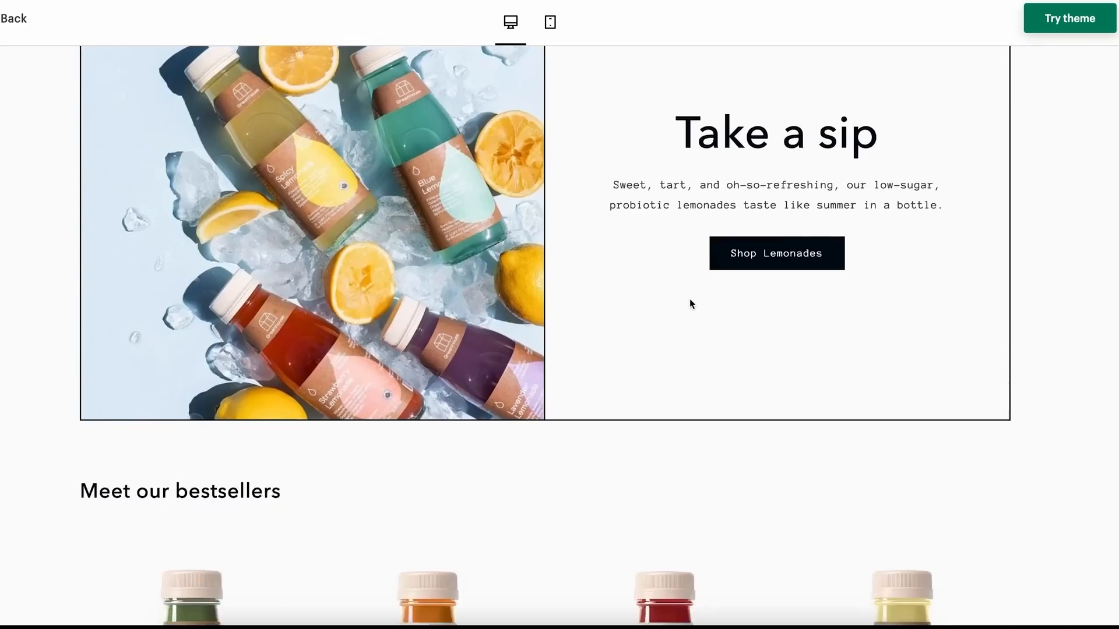
scroll(515, 337, "down", 3)
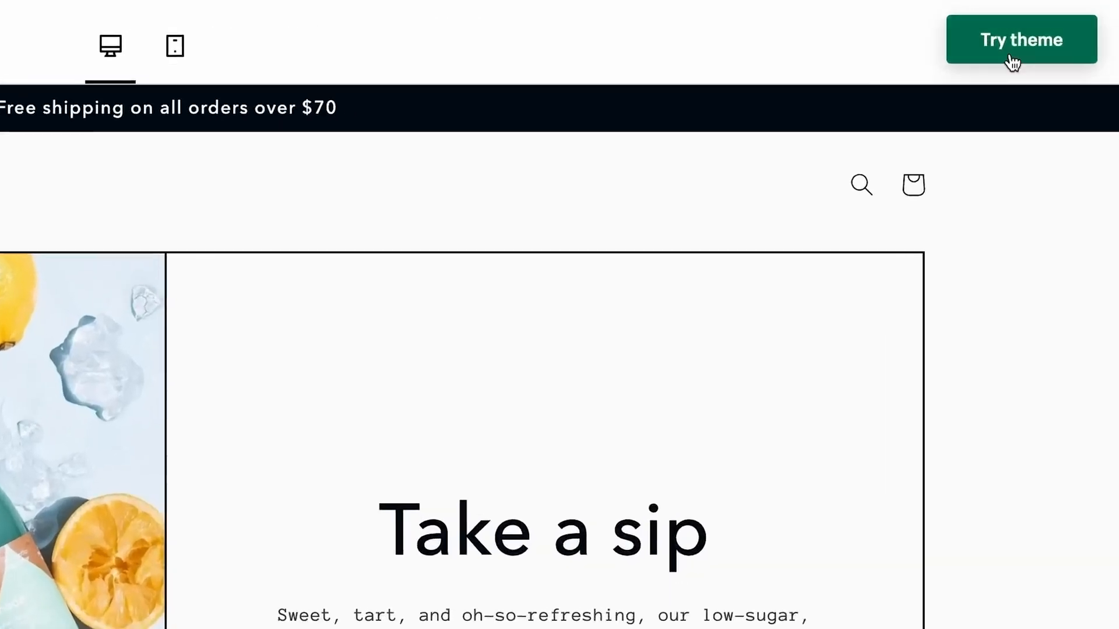
left_click(1013, 60)
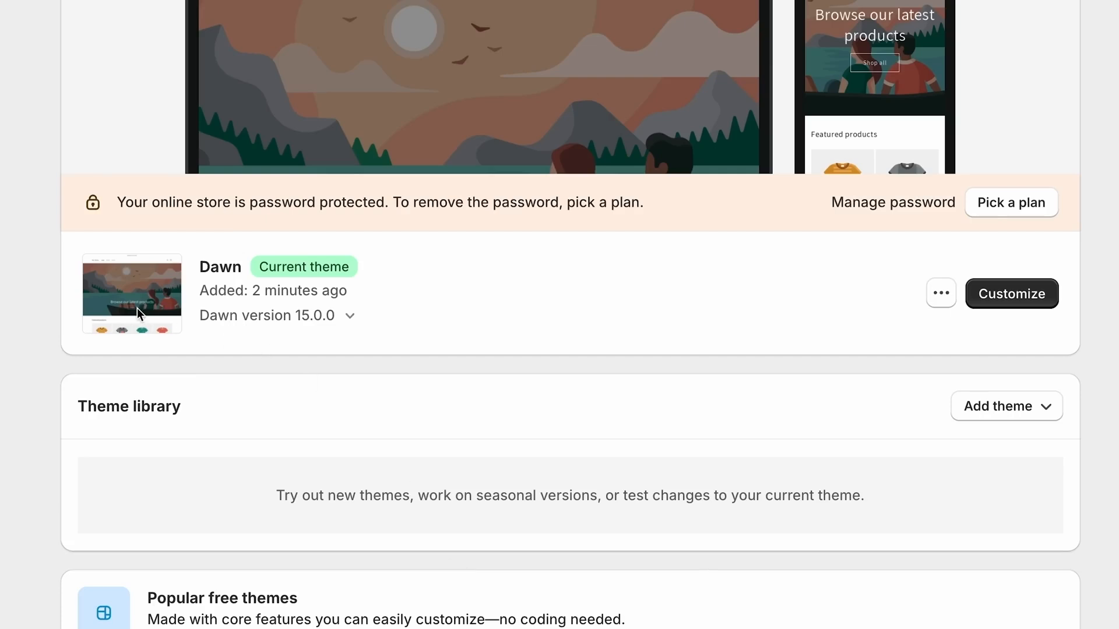
Open the current Dawn theme for customization in the store admin
scroll(627, 299, "up", 1)
left_click(1016, 297)
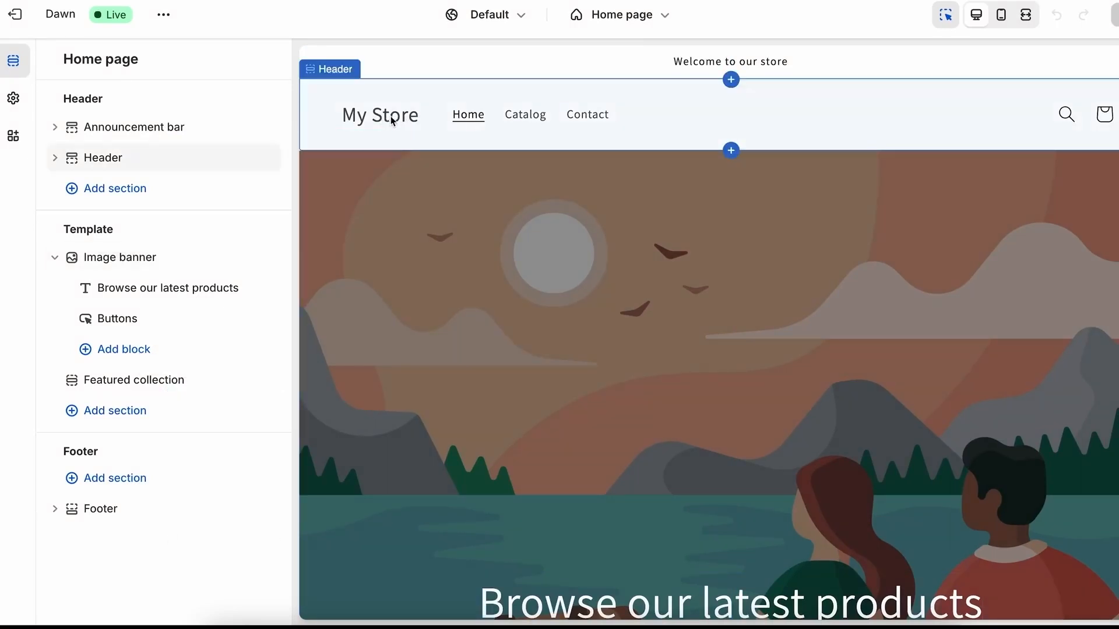
Upload the Kosmo_logo_black image and set it as the store logo in the theme settings linked from the header
left_click(374, 124)
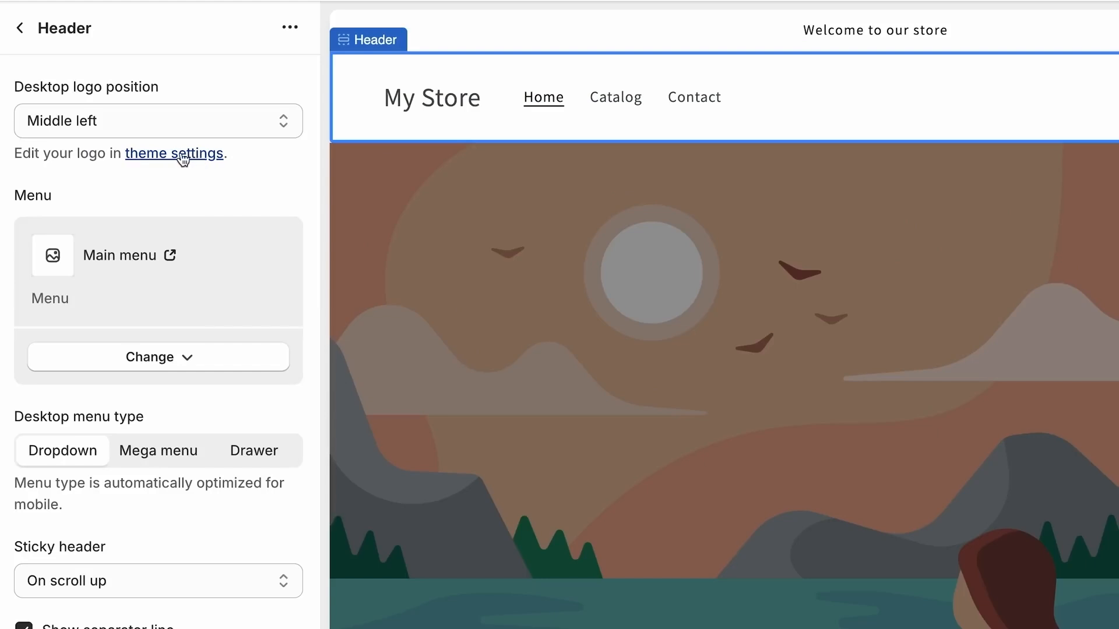
left_click(185, 157)
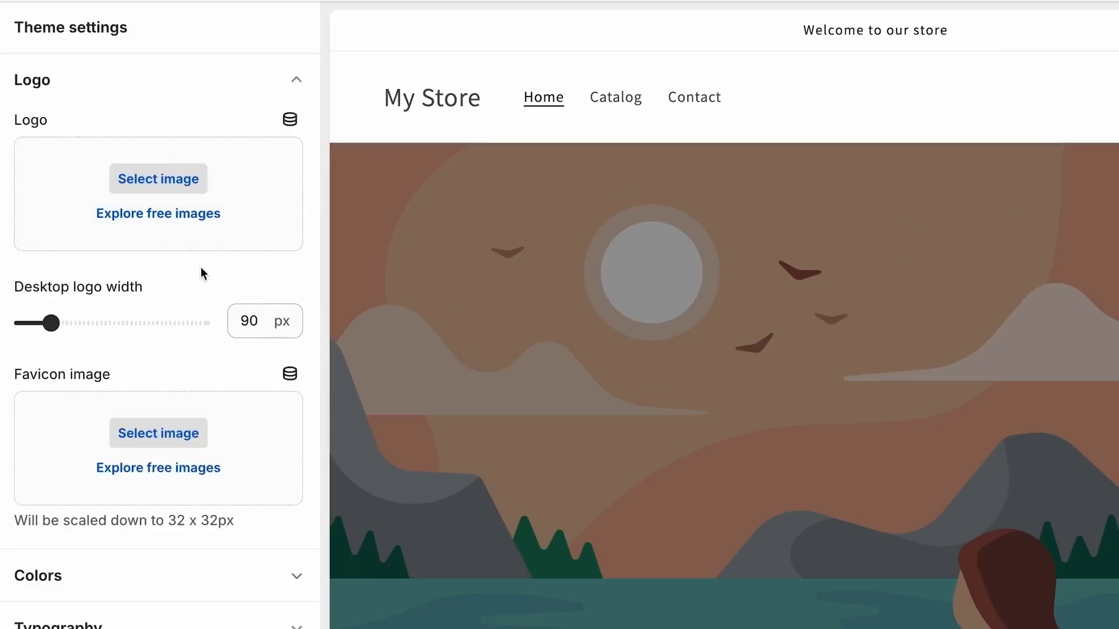
left_click(179, 185)
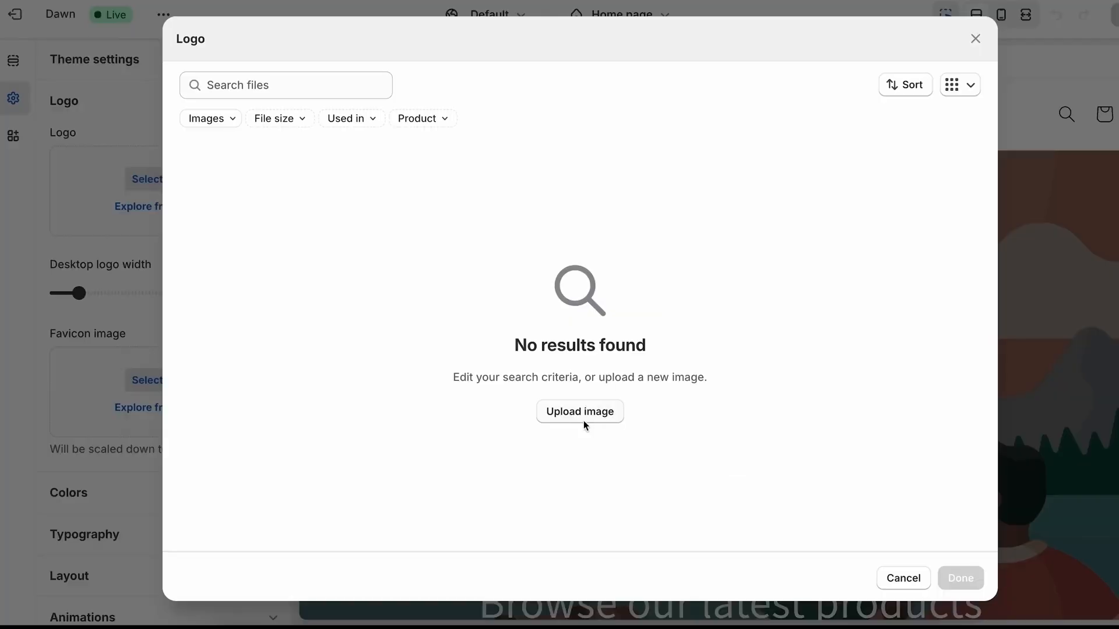
left_click(584, 411)
left_click(934, 416)
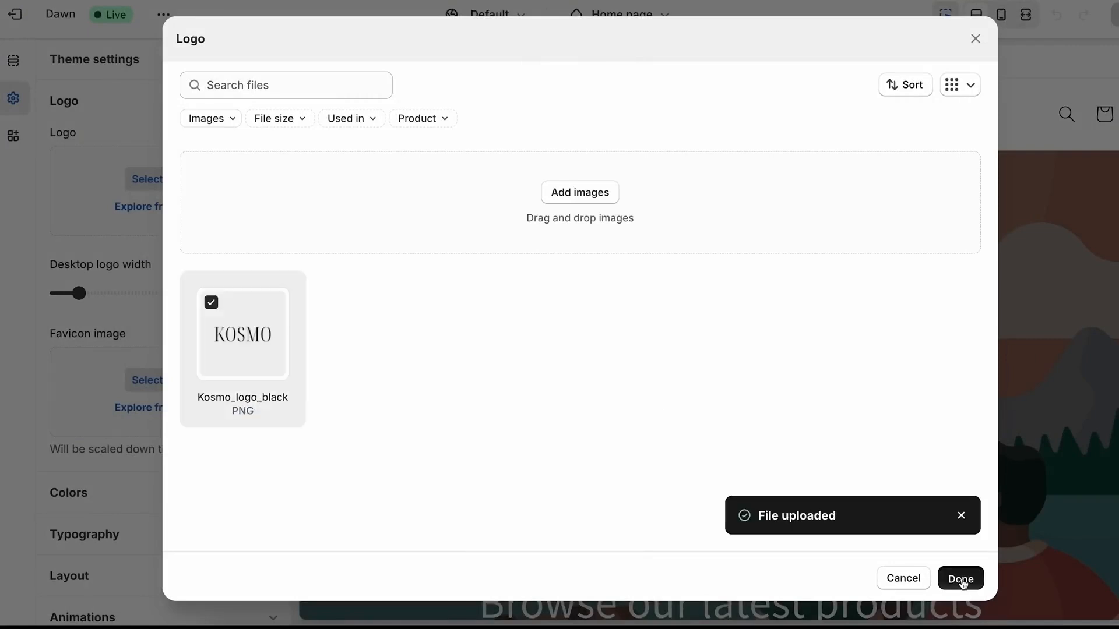
left_click(960, 578)
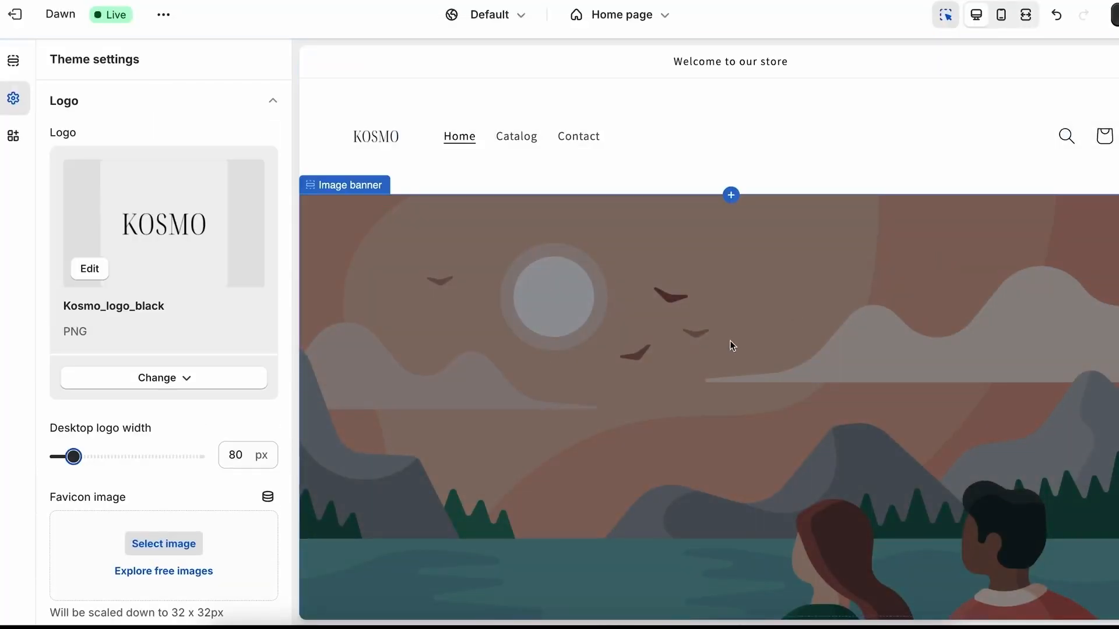
Upload the Kosmo Hero Image and set it as the first image of the home page's image banner
left_click(775, 409)
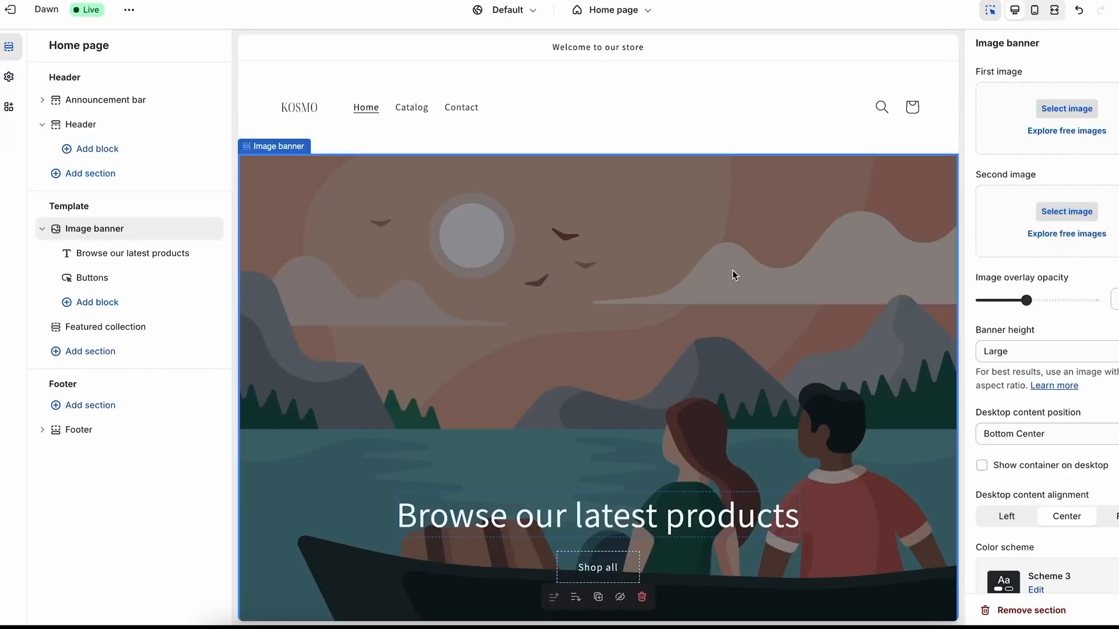
scroll(732, 270, "down", 1)
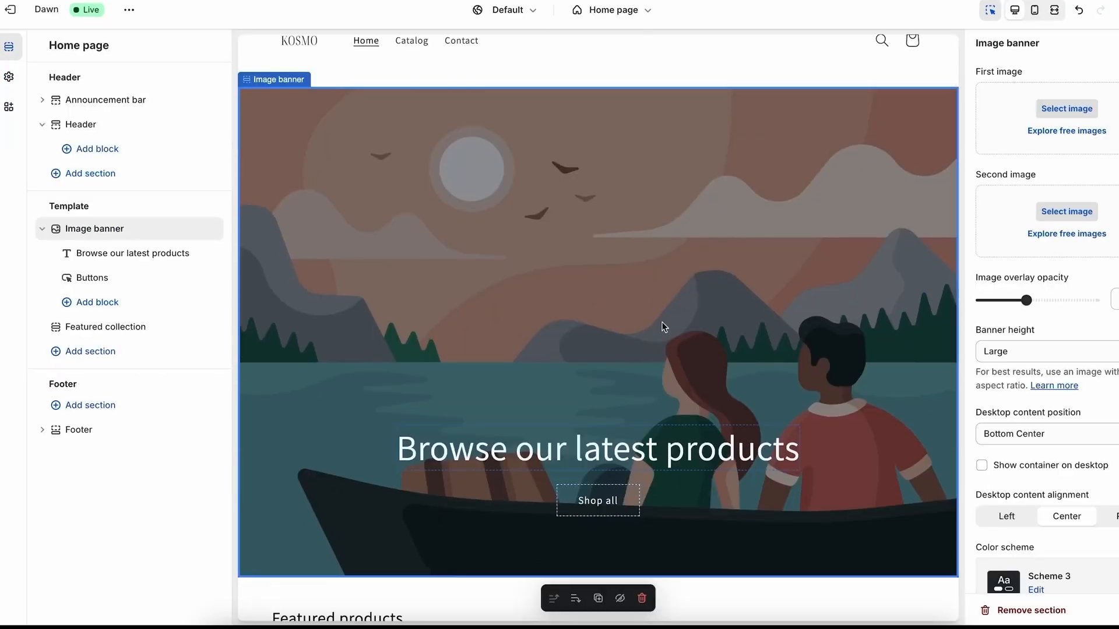
scroll(748, 315, "up", 1)
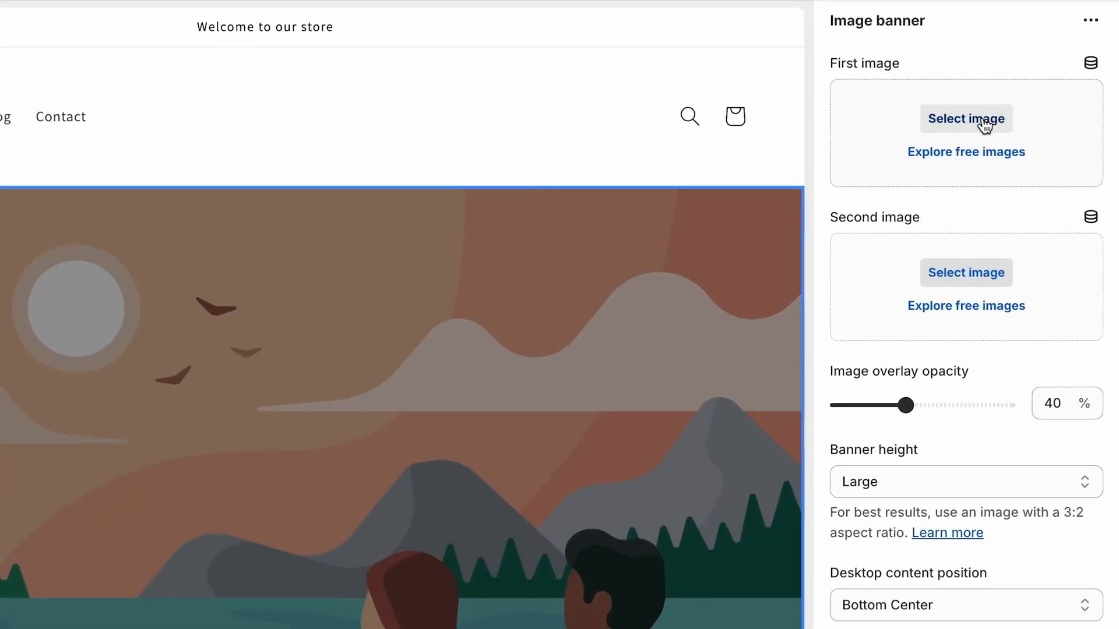
left_click(1077, 110)
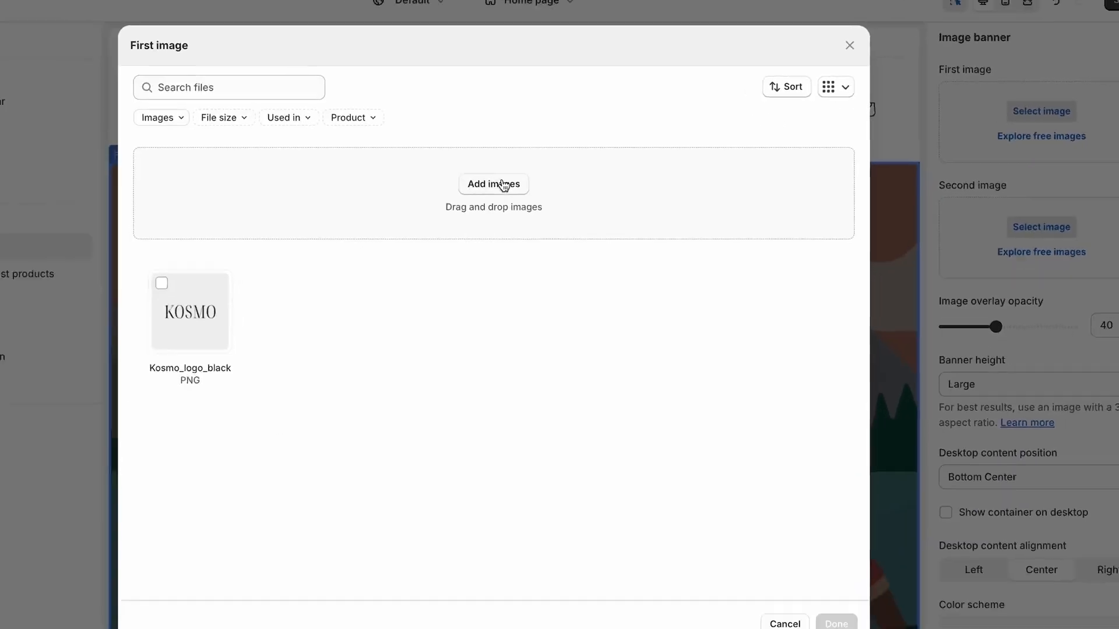
left_click(239, 216)
left_click(998, 415)
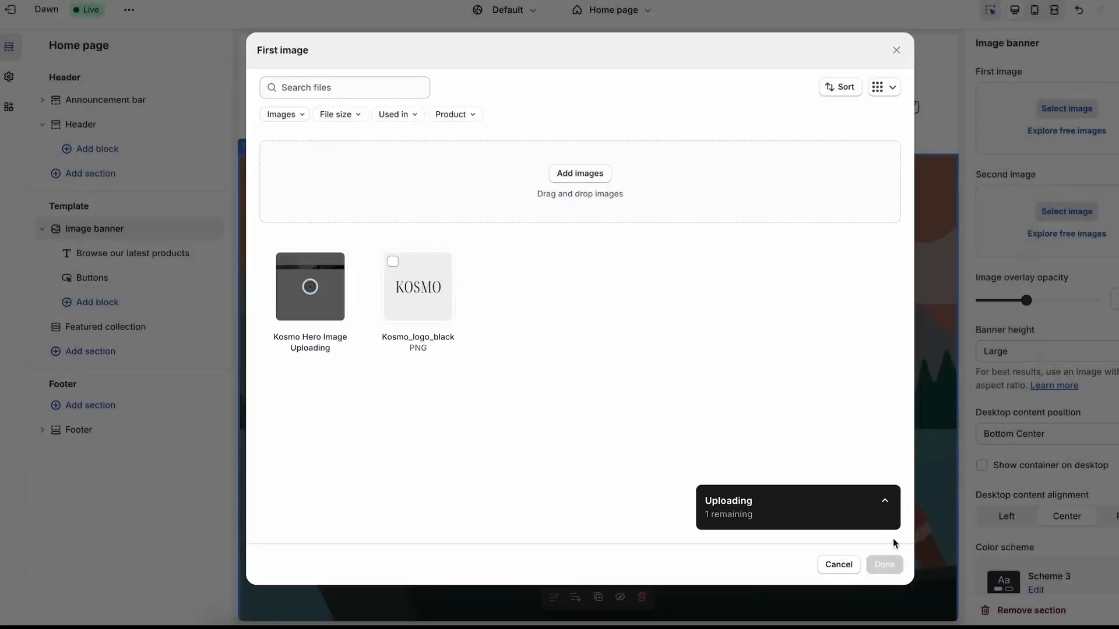
left_click(884, 564)
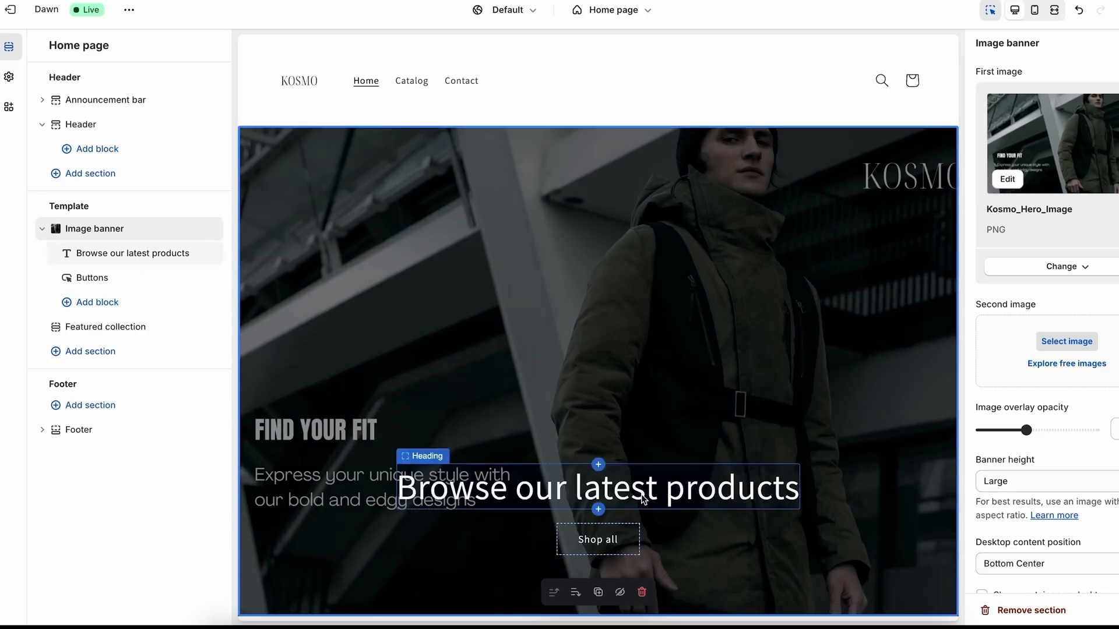
Remove the "Browse our latest products" heading from the image banner
left_click(577, 500)
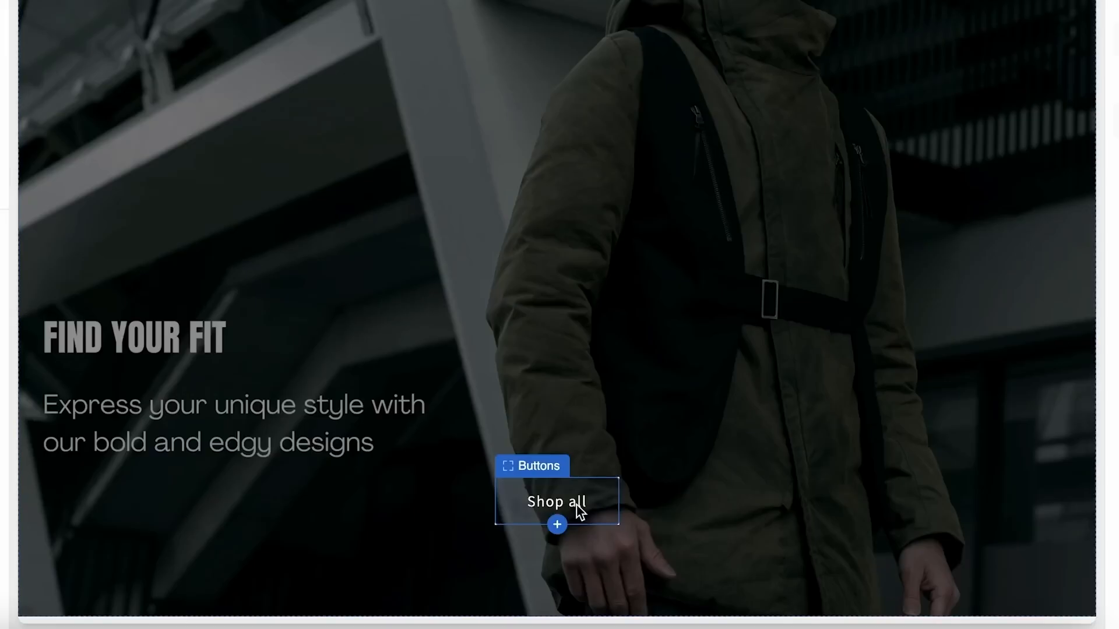
Review the settings of the banner's "Shop all" button and of the image banner itself
left_click(613, 547)
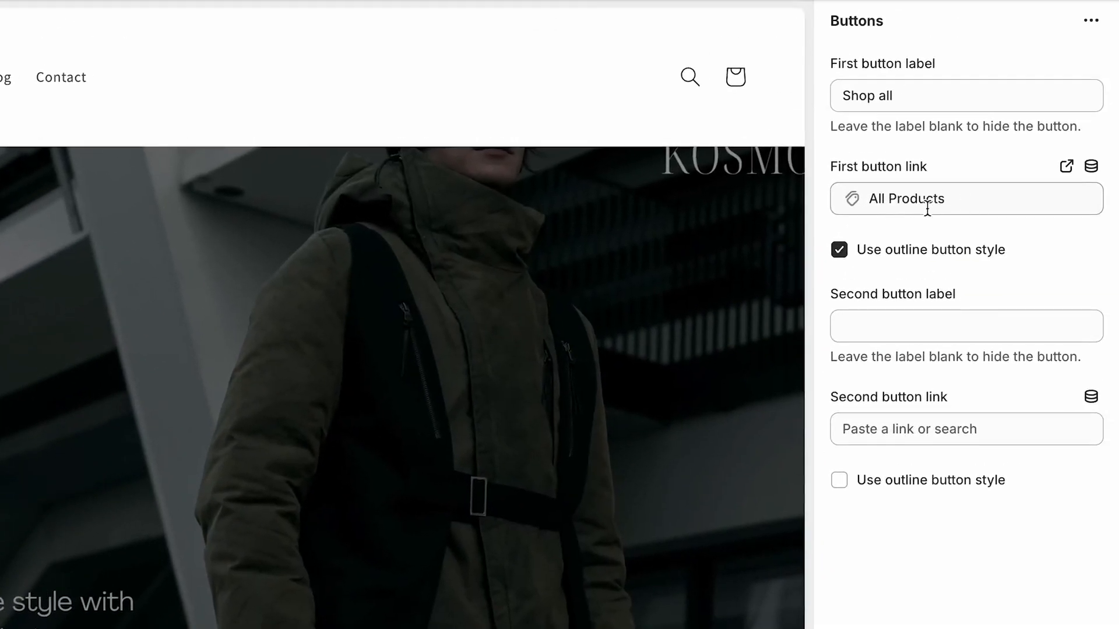
left_click(666, 482)
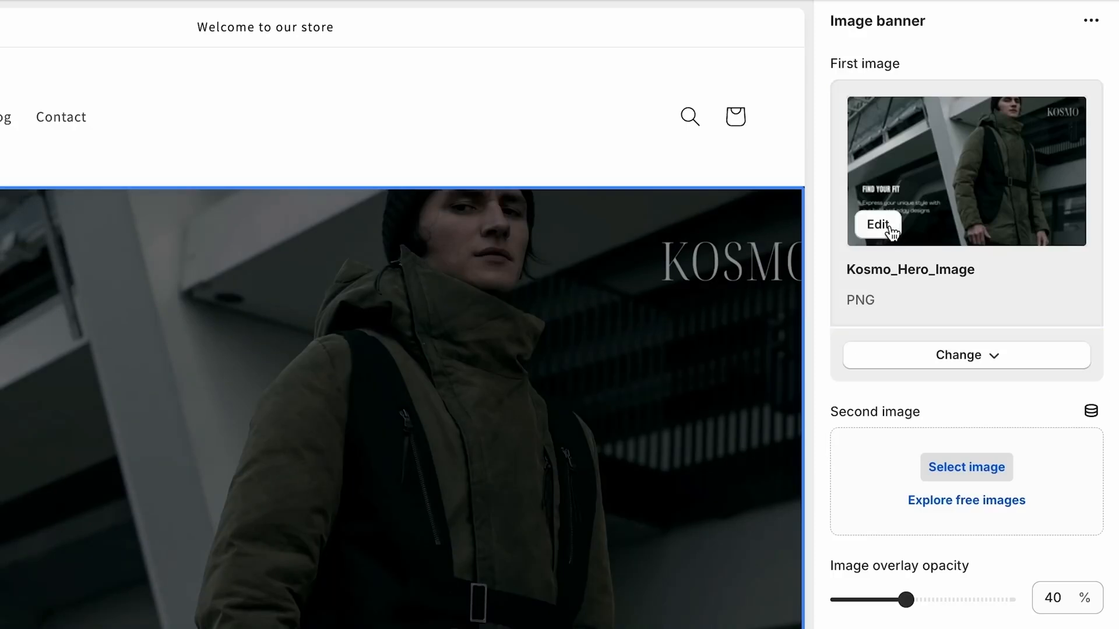
scroll(897, 279, "down", 1)
left_click(972, 447)
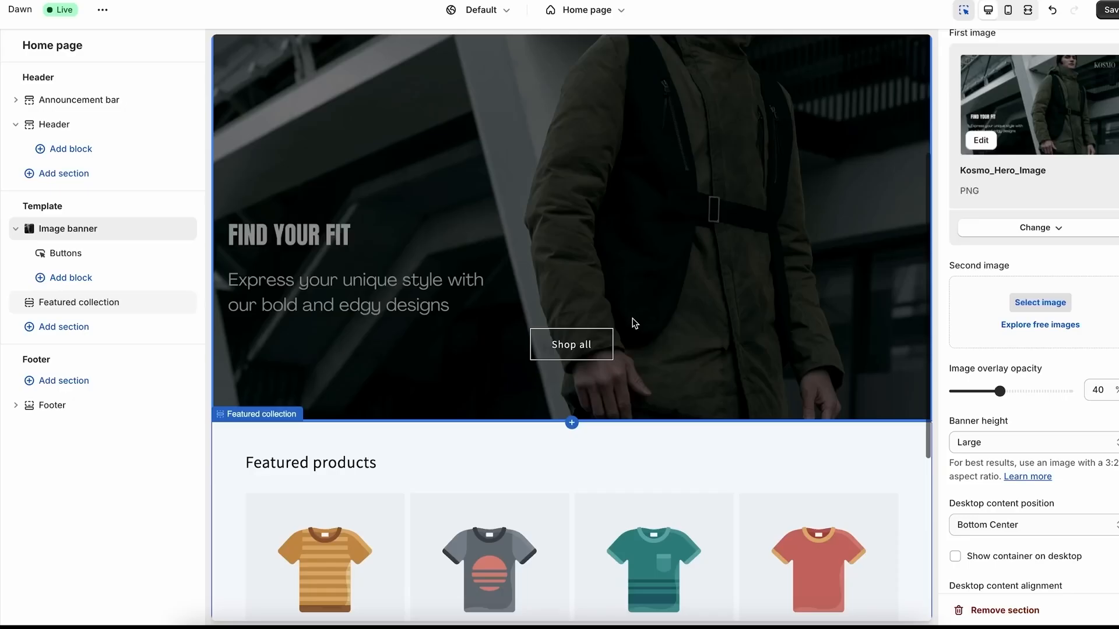
Add an Image with text section to the home page template below the featured collection
scroll(632, 318, "down", 3)
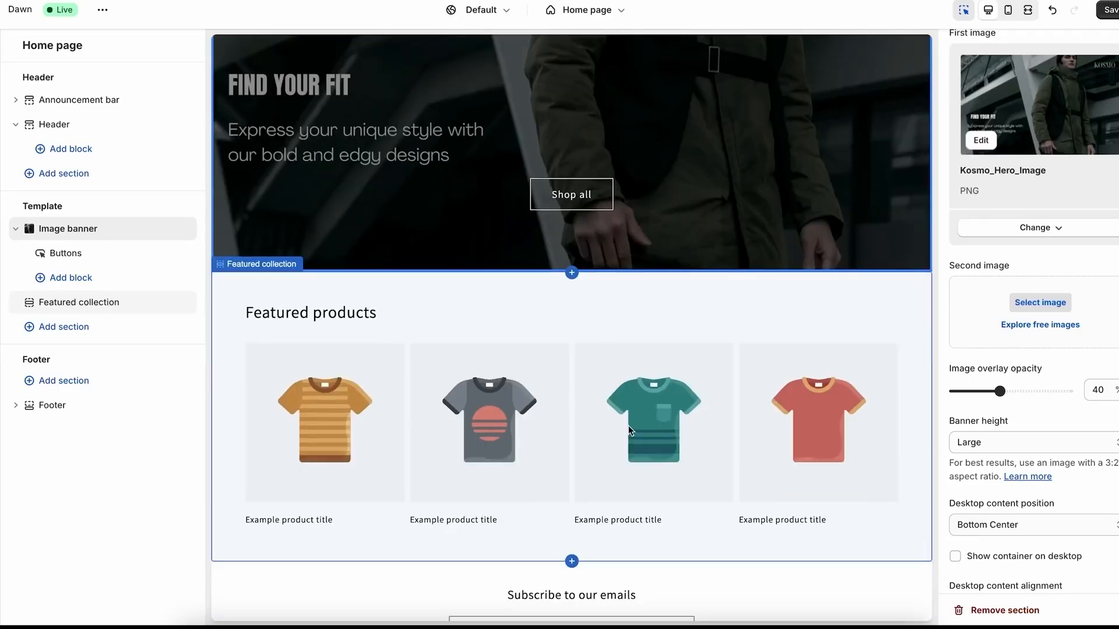
scroll(603, 390, "down", 2)
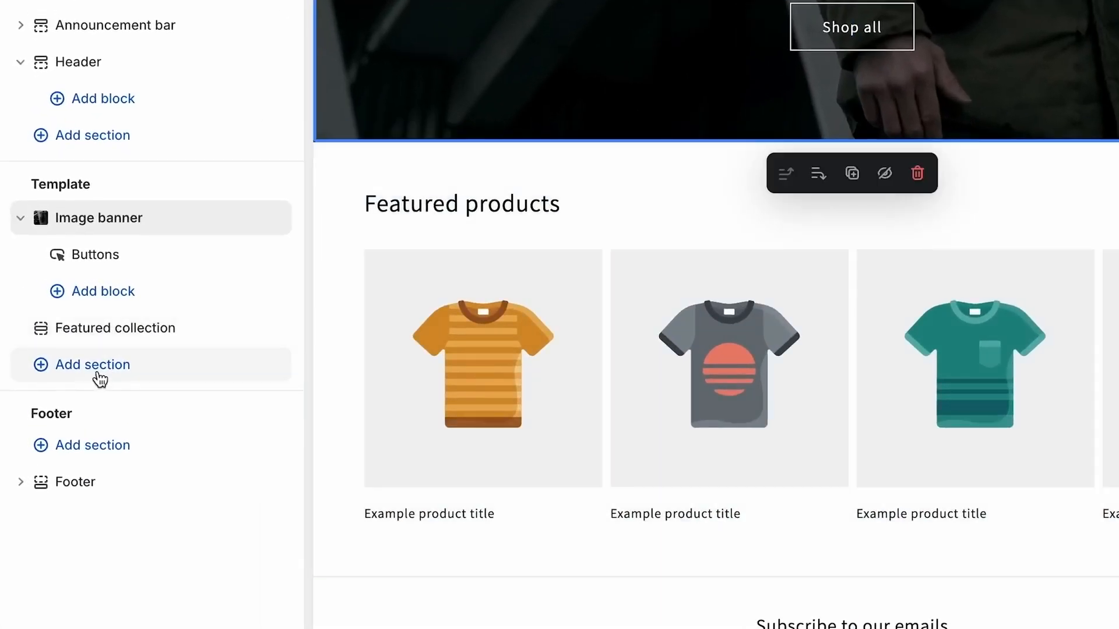
left_click(75, 368)
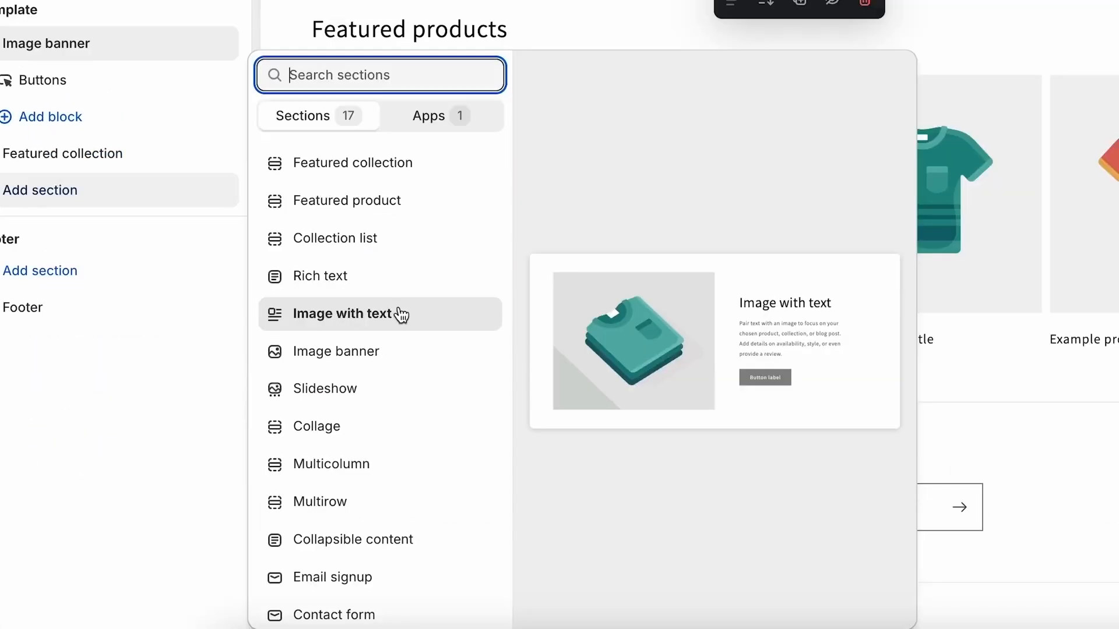
left_click(460, 489)
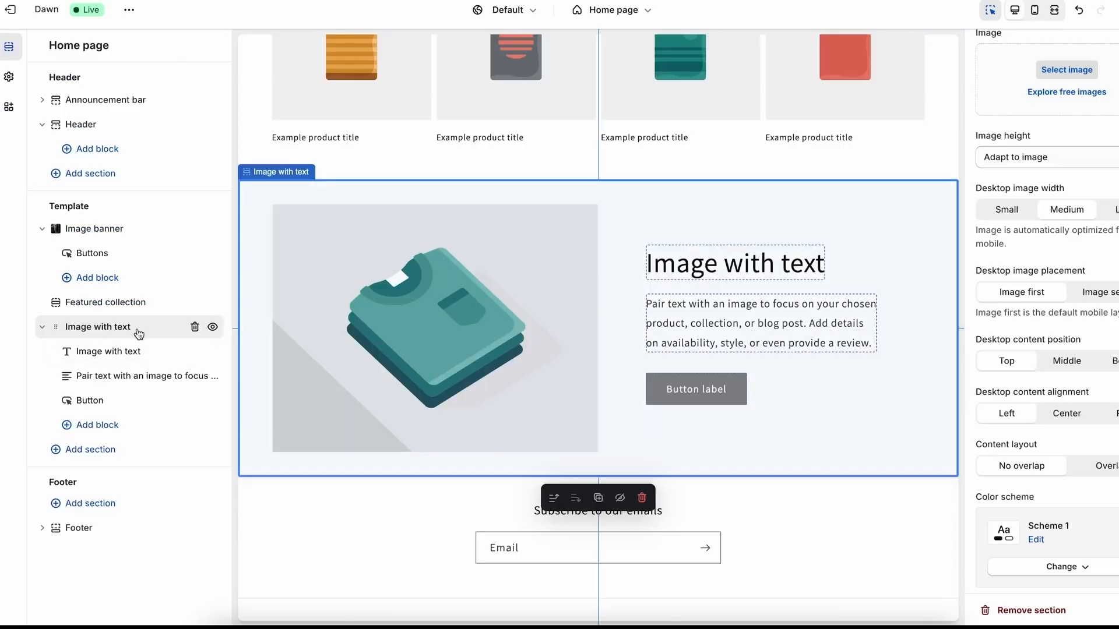
Try to move the Image with text section above the featured collection
left_click_drag(138, 333, 138, 306)
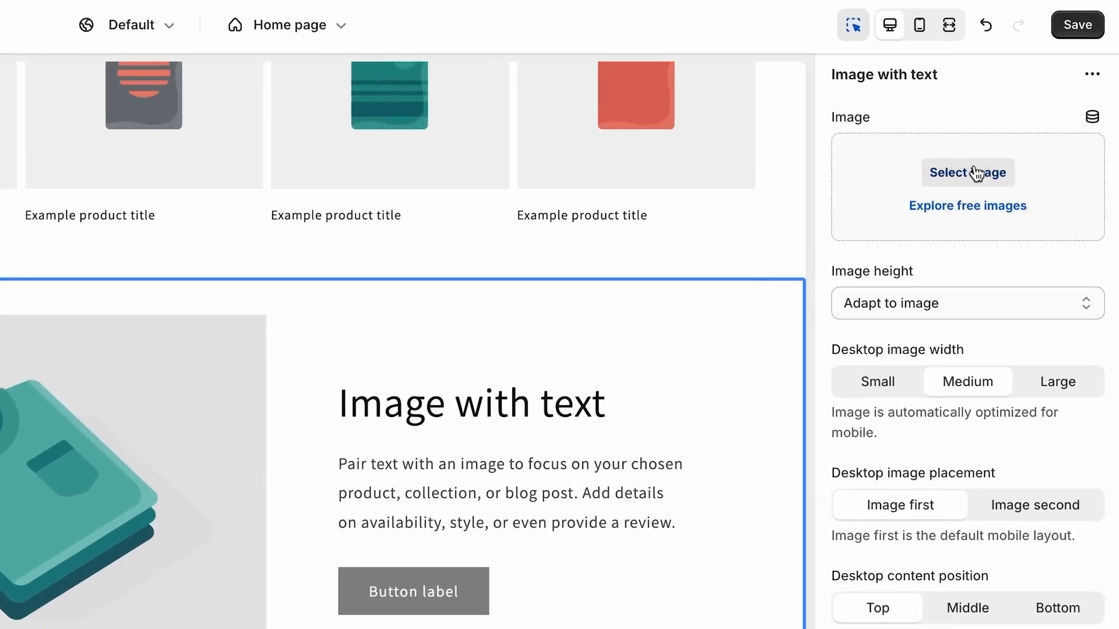
Upload Kosmo_crew_neck_4 as the Image with text section's image and change the section's heading to "Our New Long-Sleeve Tee"
left_click(971, 182)
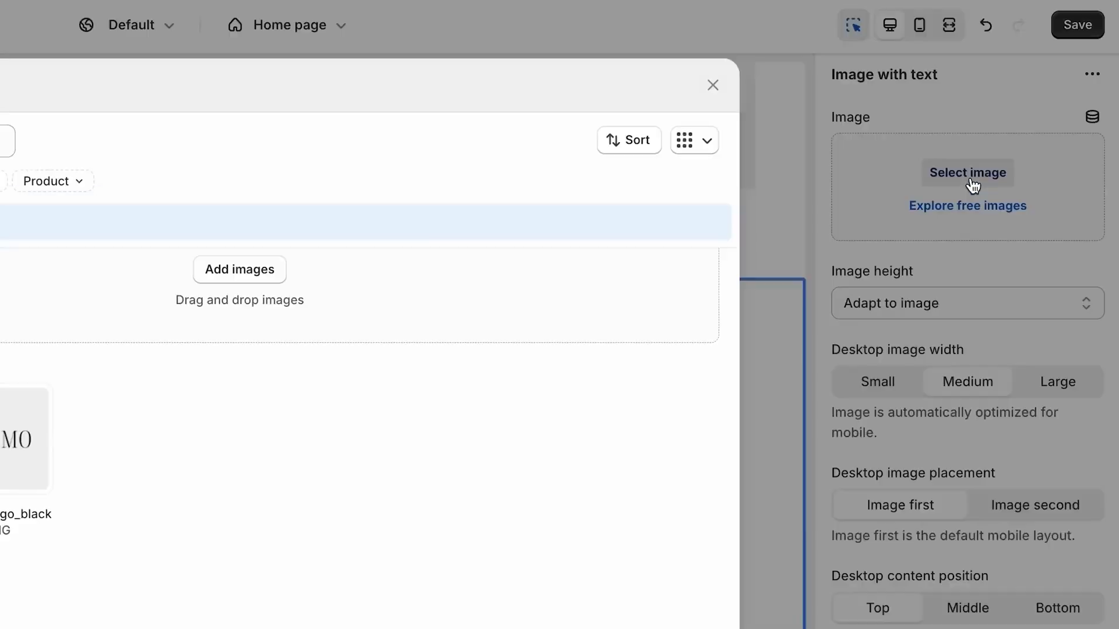
left_click(245, 269)
left_click(601, 146)
left_click(292, 214)
key("space")
key("space")
left_click(994, 404)
left_click(889, 567)
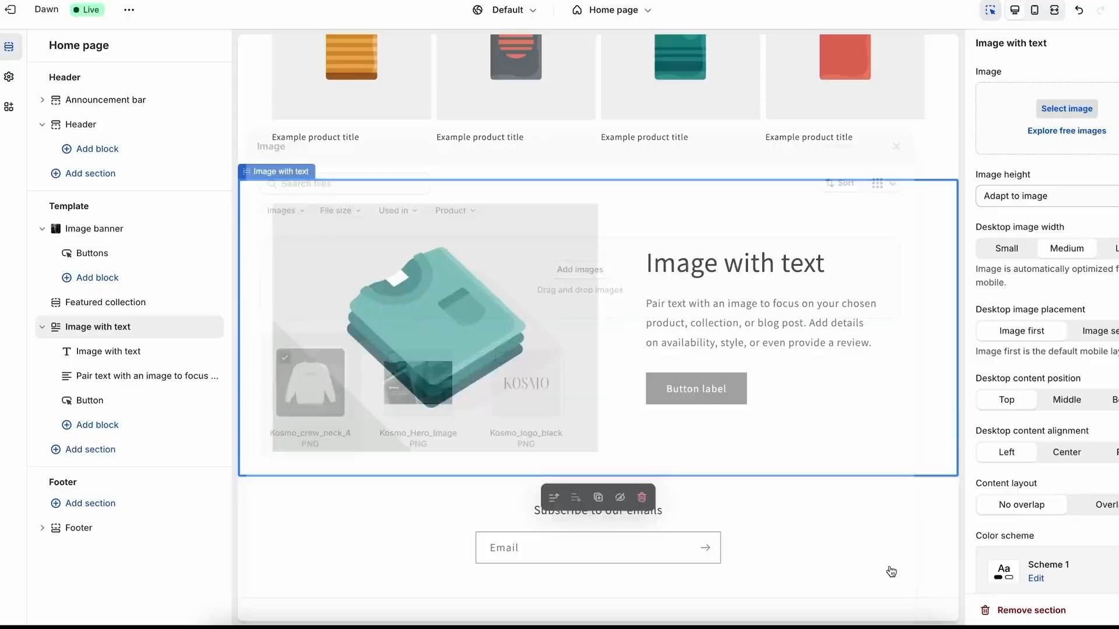
left_click(740, 282)
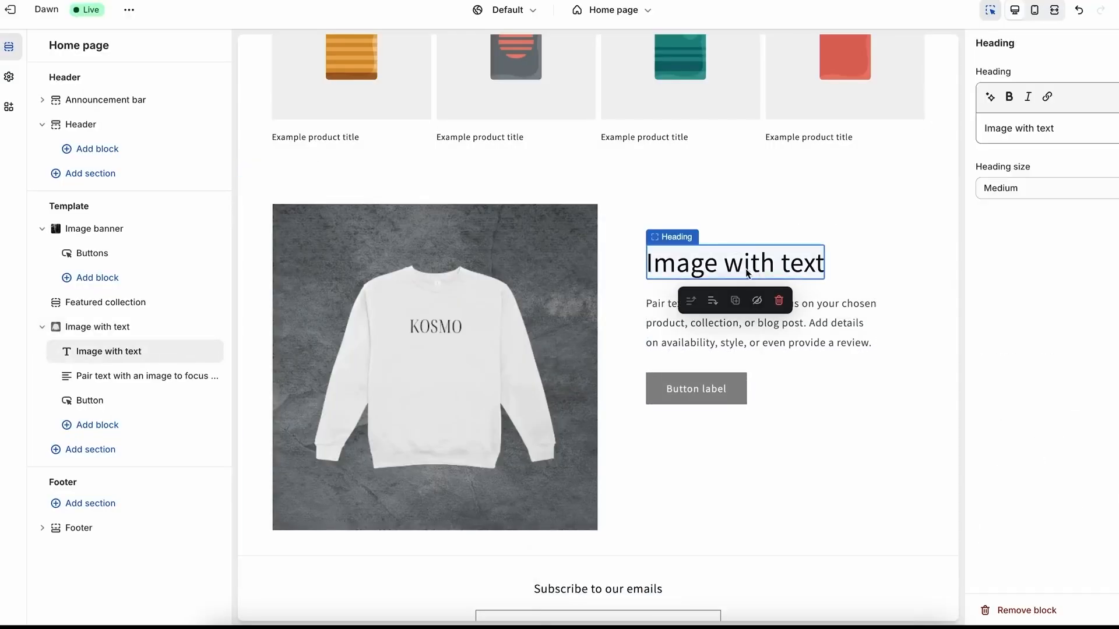
Generate Playful-tone copy for the section's text block from "our best seller, white long sleeve t, simple logo, 100% cotton"
left_click(796, 360)
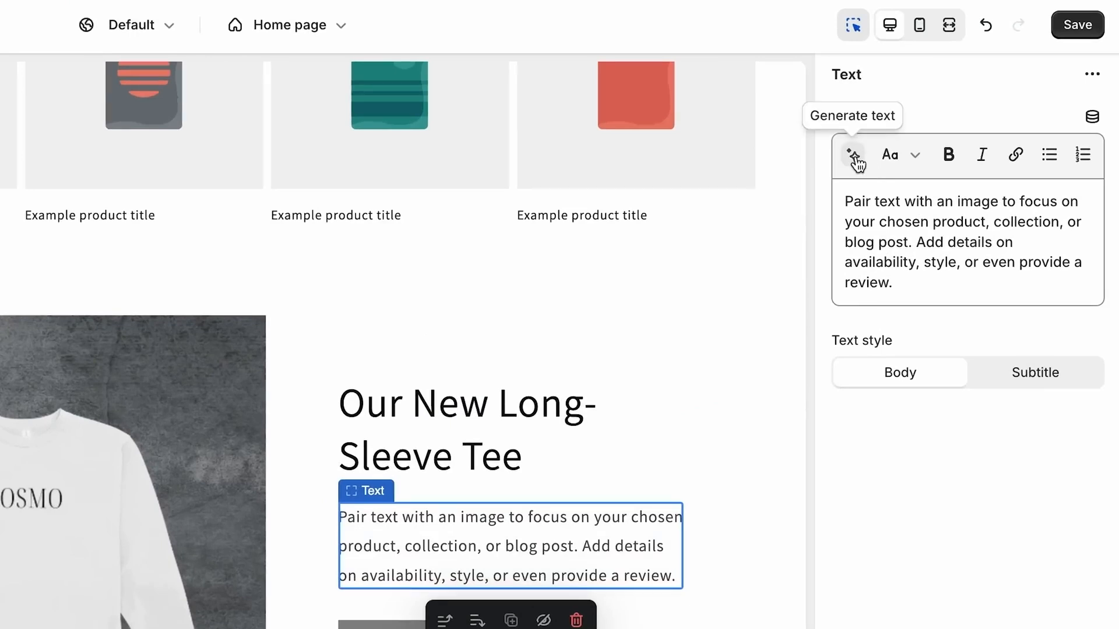
left_click(919, 263)
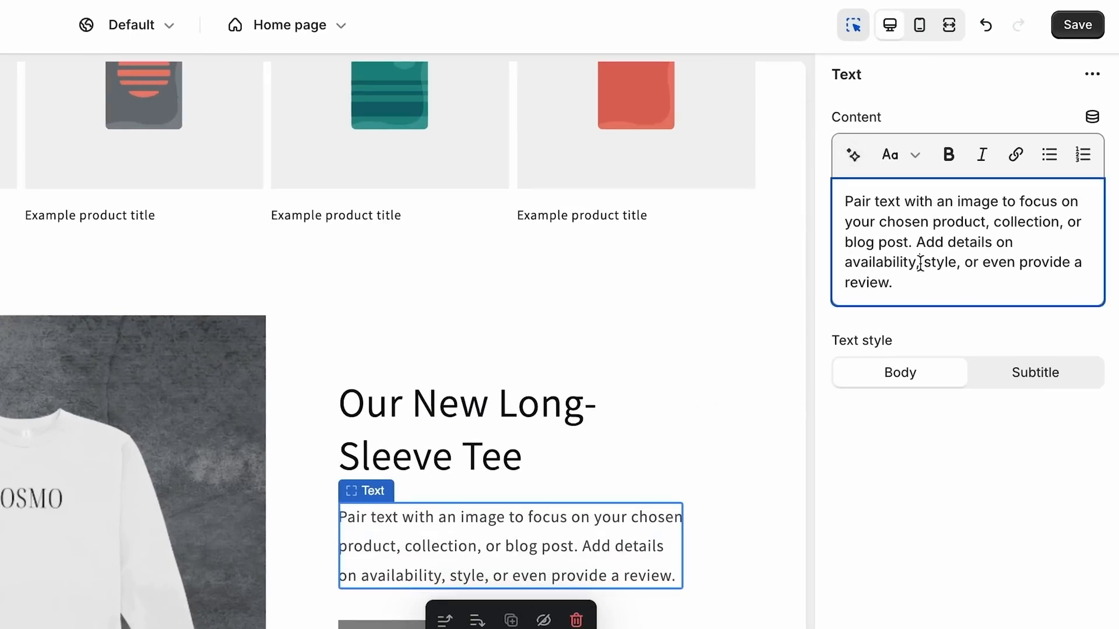
left_click(859, 157)
type("our best seller, white long sleeve t, simple logo, 100% cotton")
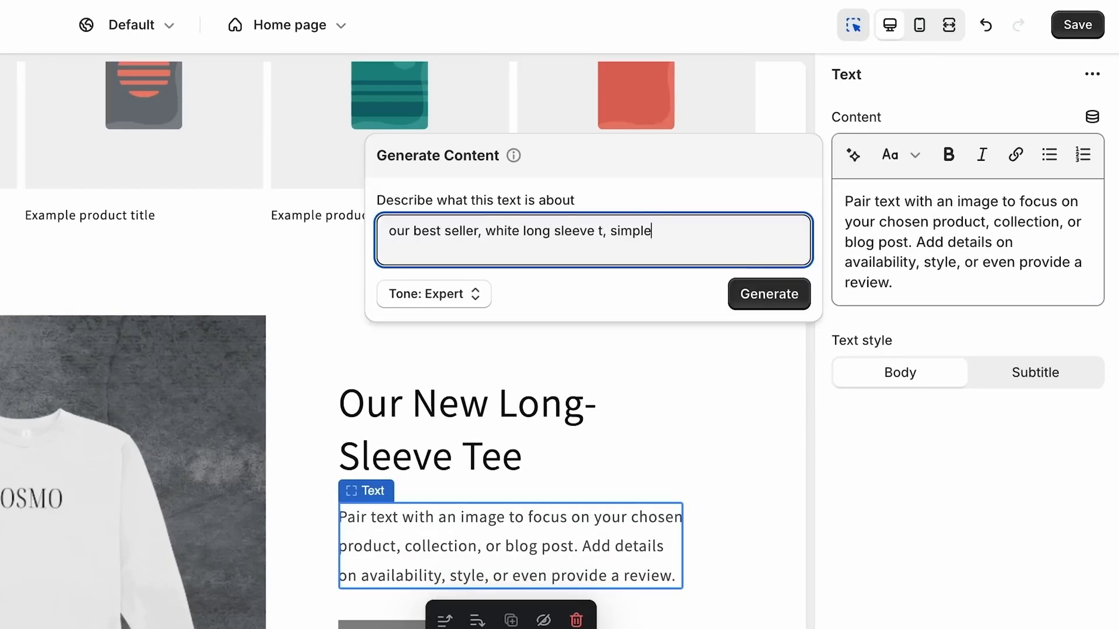
left_click(426, 300)
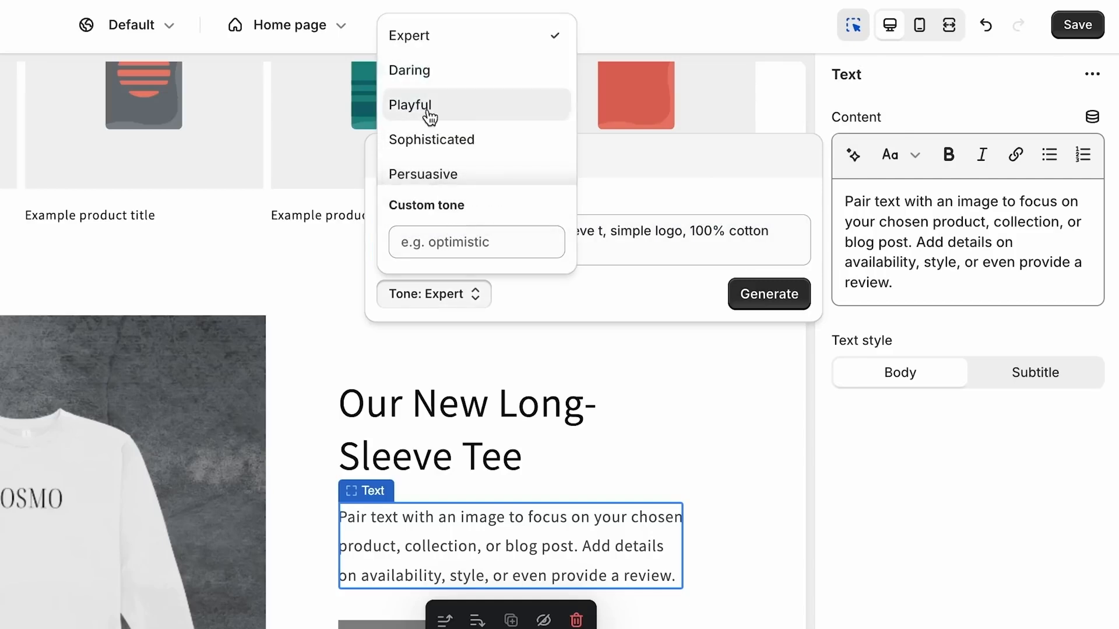
left_click(476, 117)
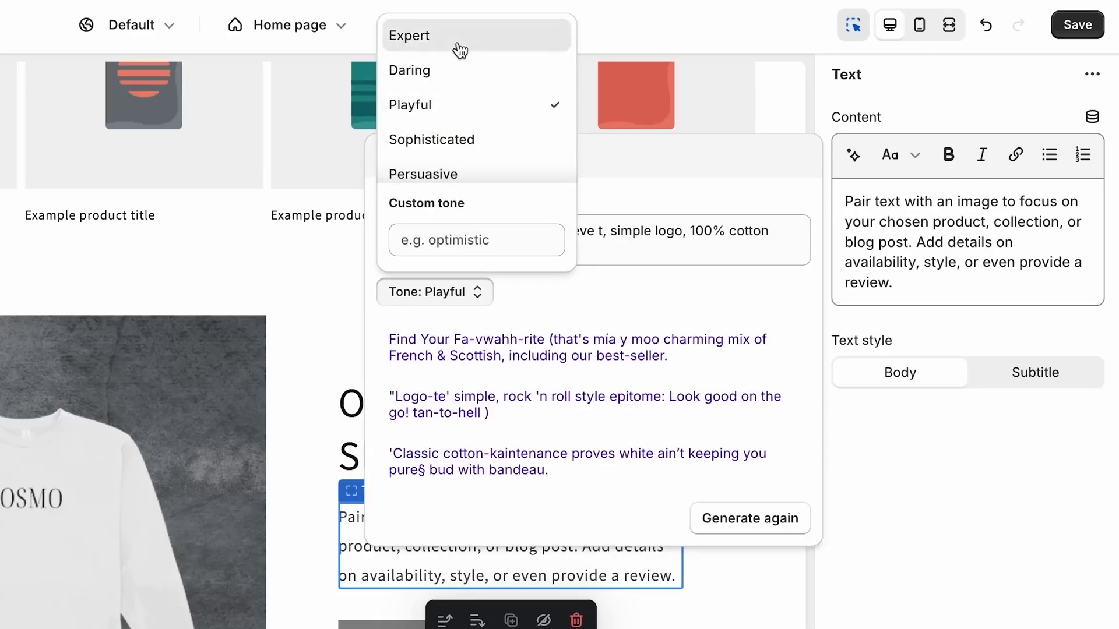
Regenerate the copy in the Expert tone and use the suggestion "Discover Our Best Seller: White Long Sleeve T-shirts in 100% Cotton!"
left_click(458, 38)
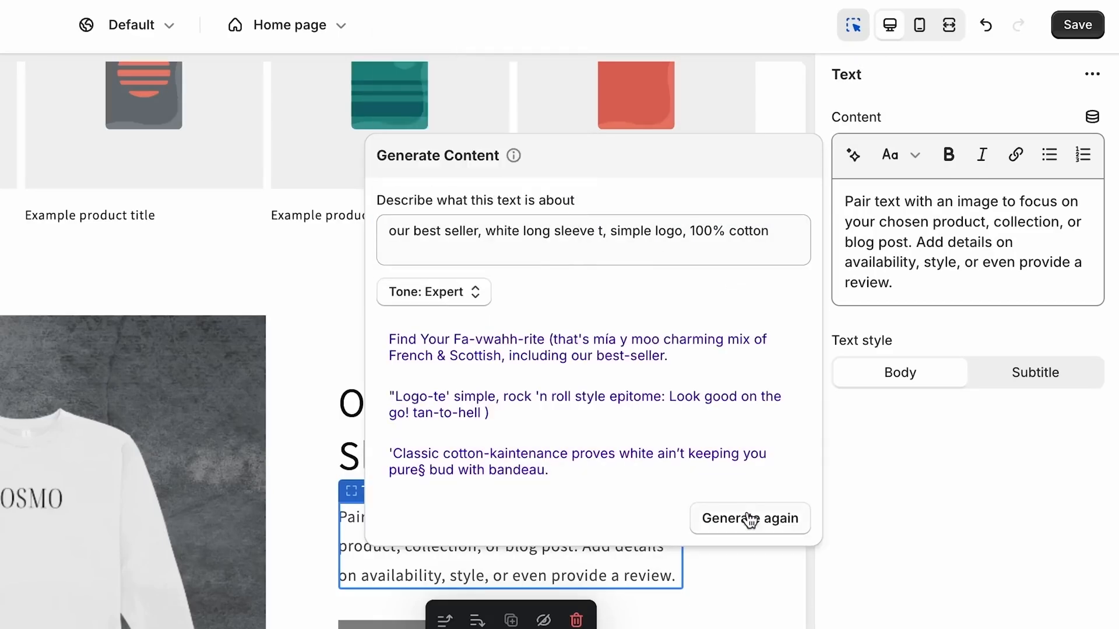
left_click(749, 517)
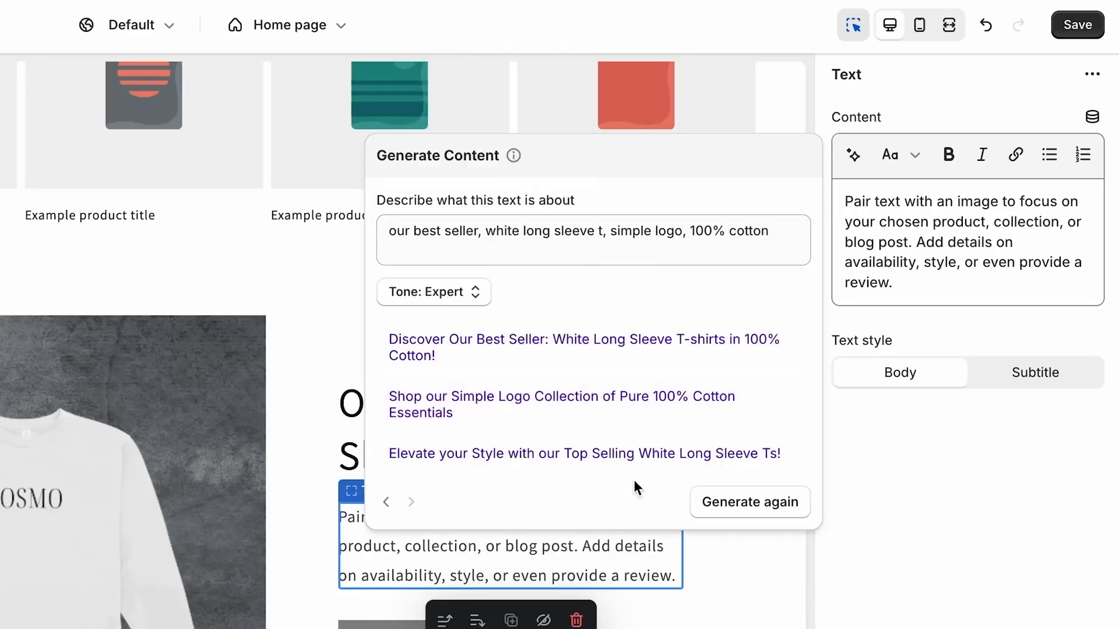
left_click(544, 344)
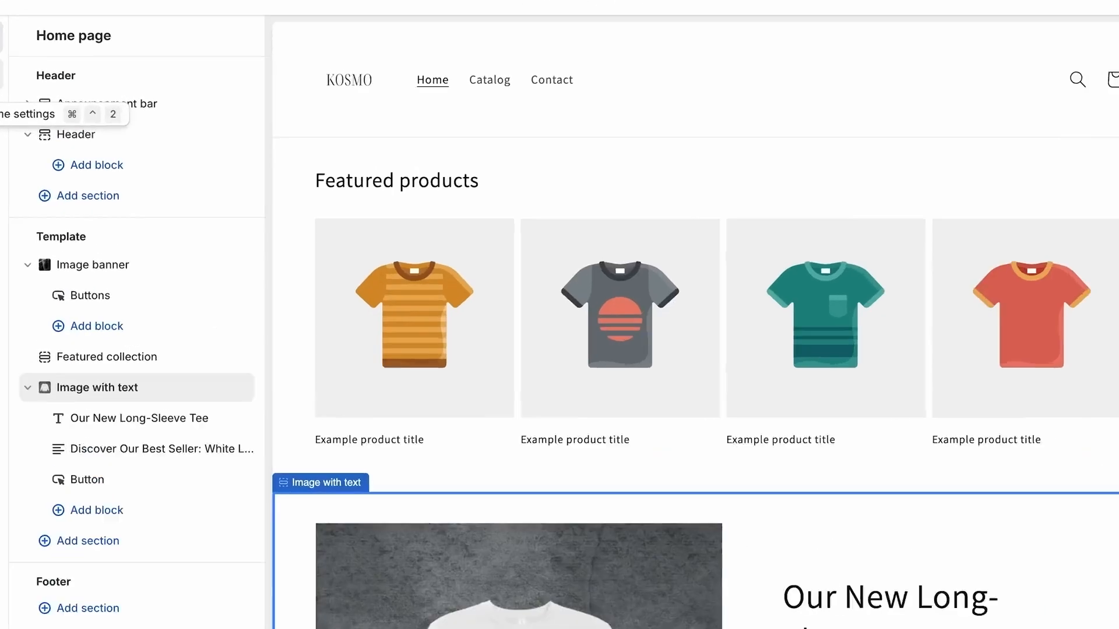
Review the theme settings for the logo, favicon, color schemes and typography
left_click(7, 76)
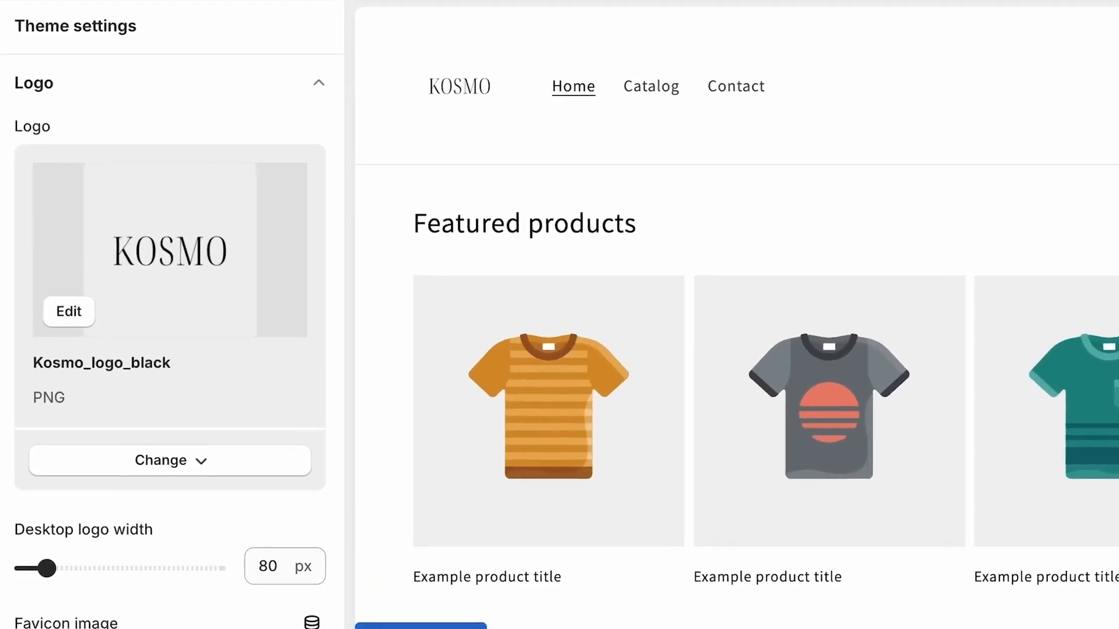
scroll(242, 539, "down", 5)
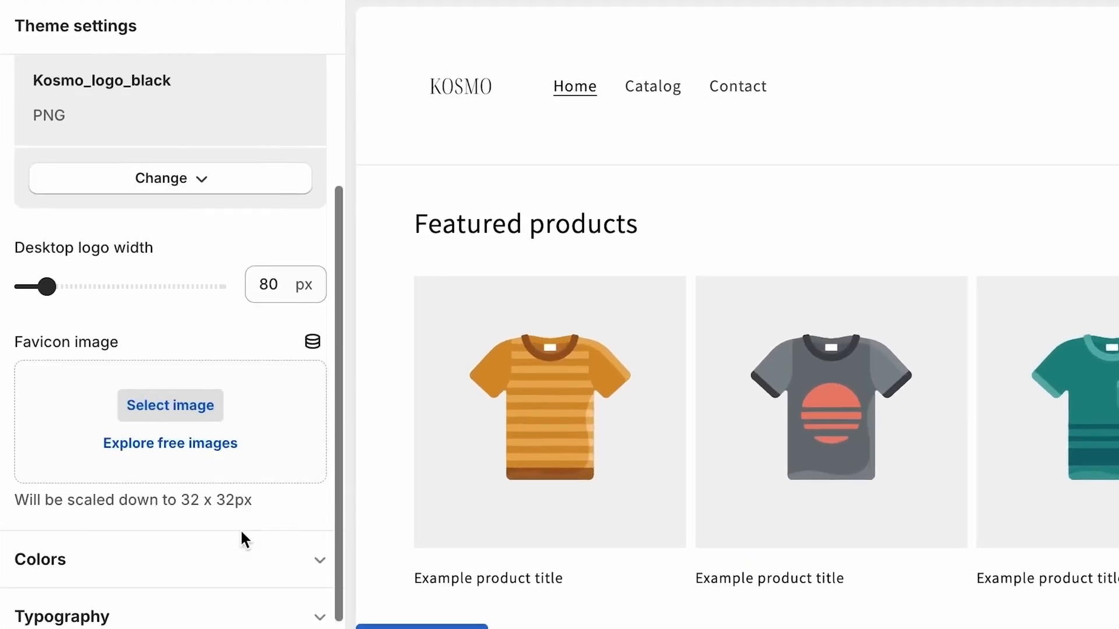
left_click(196, 565)
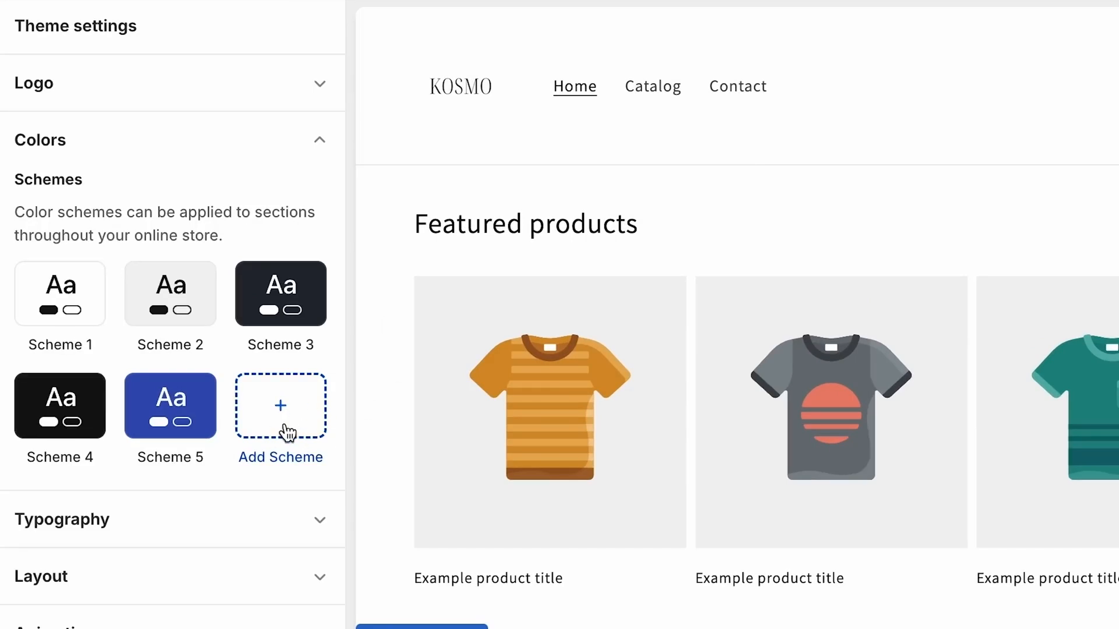
left_click(194, 532)
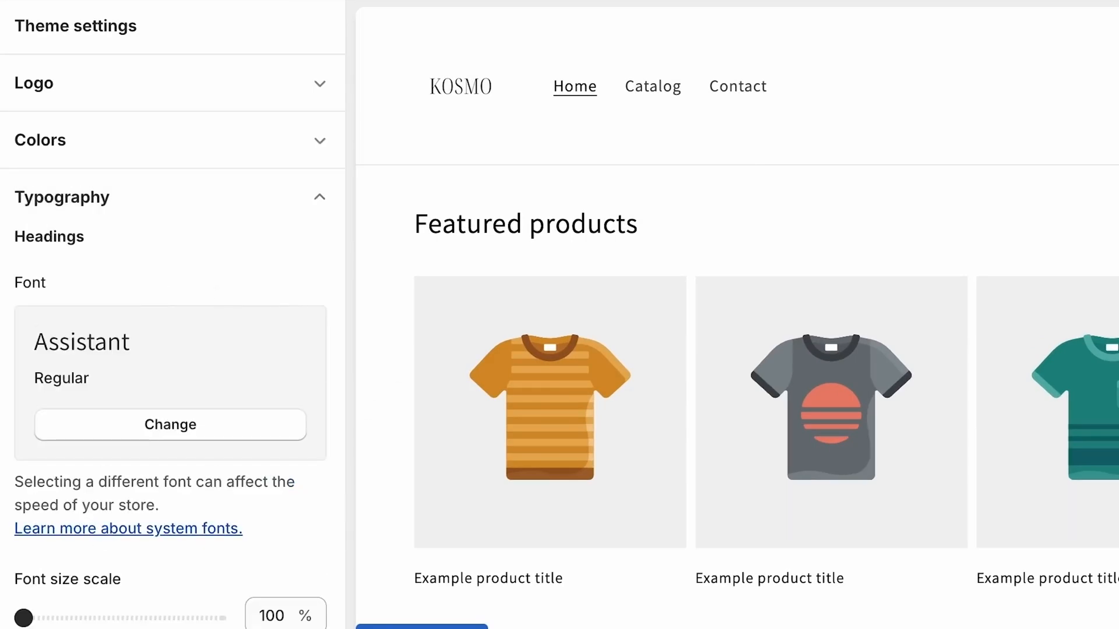
scroll(268, 437, "down", 8)
left_click(320, 583)
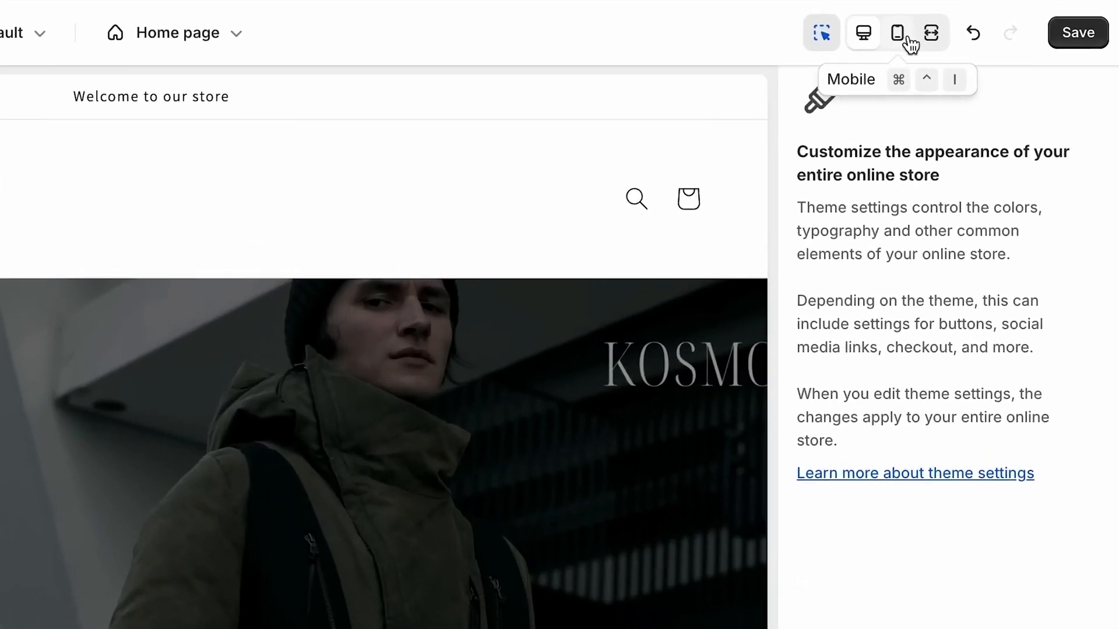
In the mobile preview, replace the image banner's first image with the free Women's Fashion photo of the model with a leather jacket
left_click(910, 42)
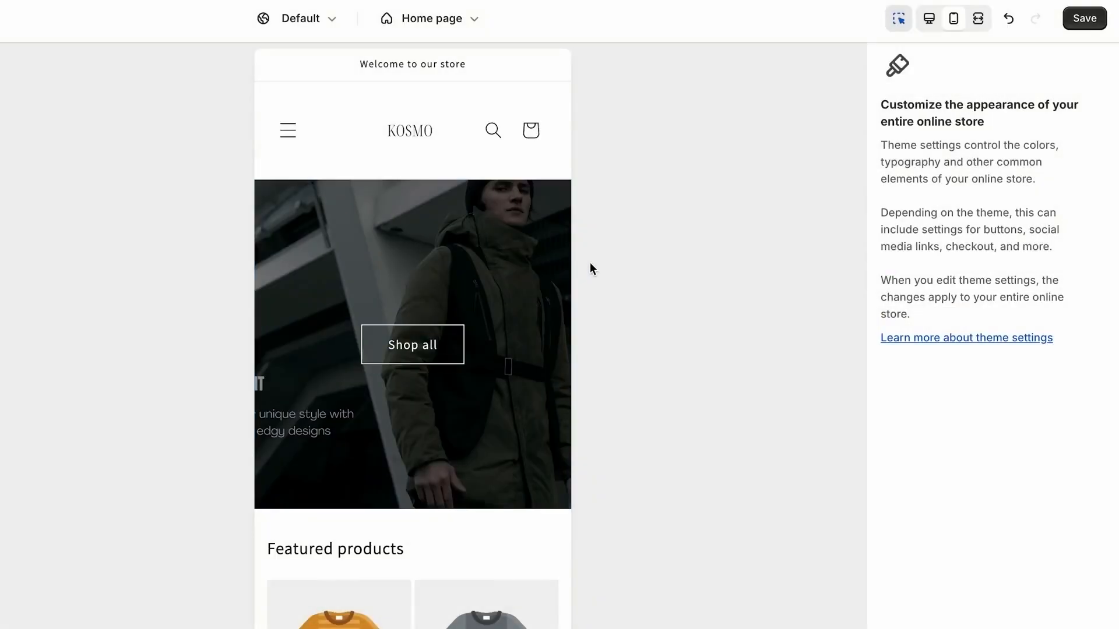
left_click(462, 244)
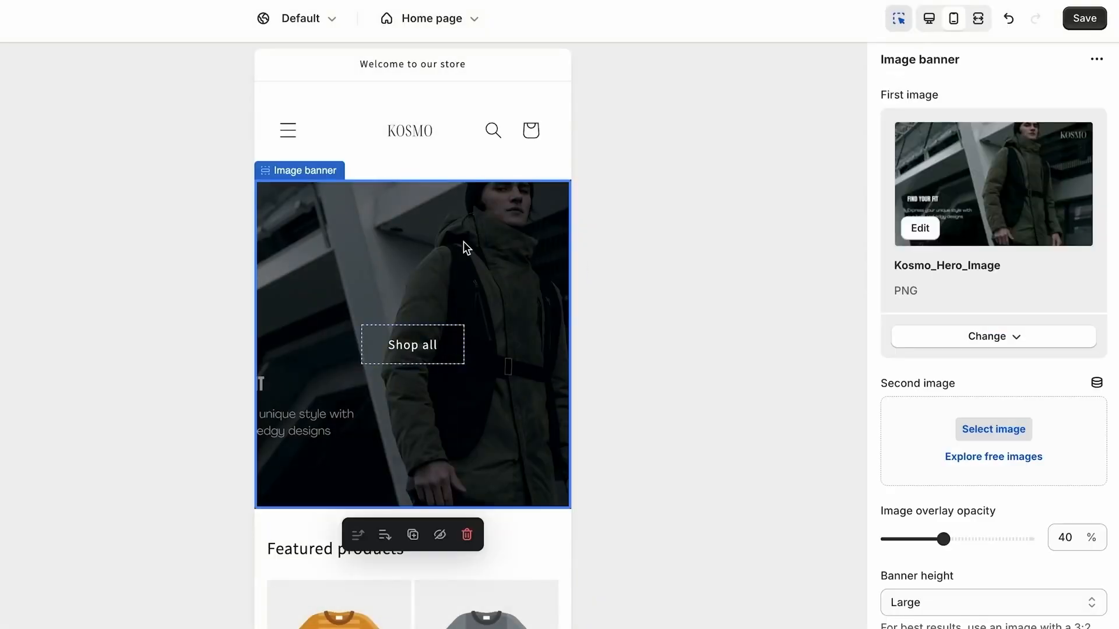
left_click(1014, 343)
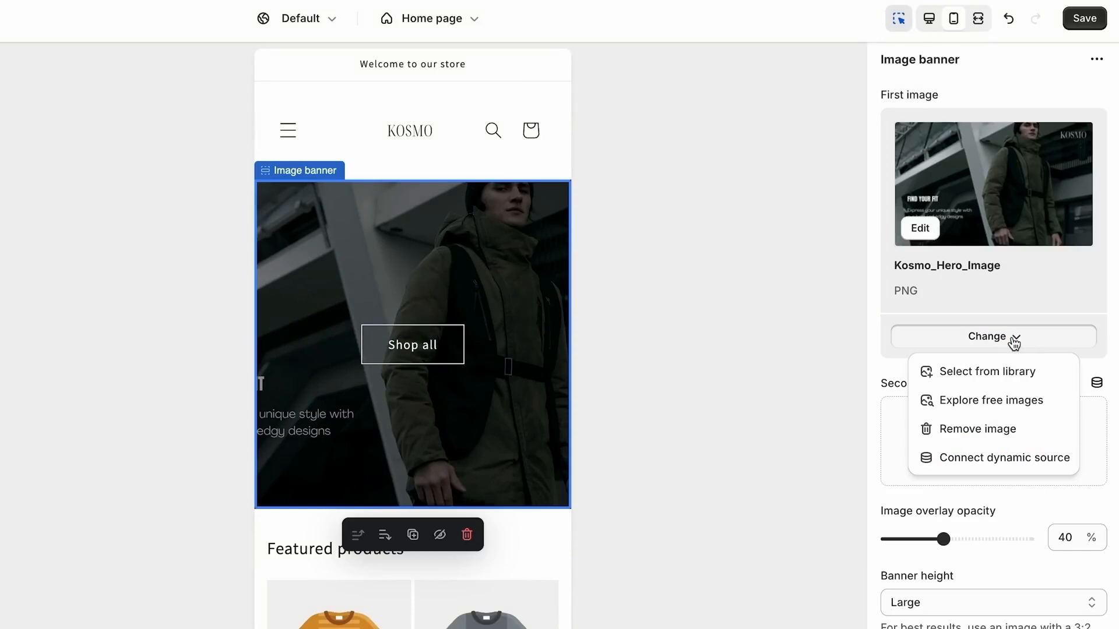
left_click(958, 400)
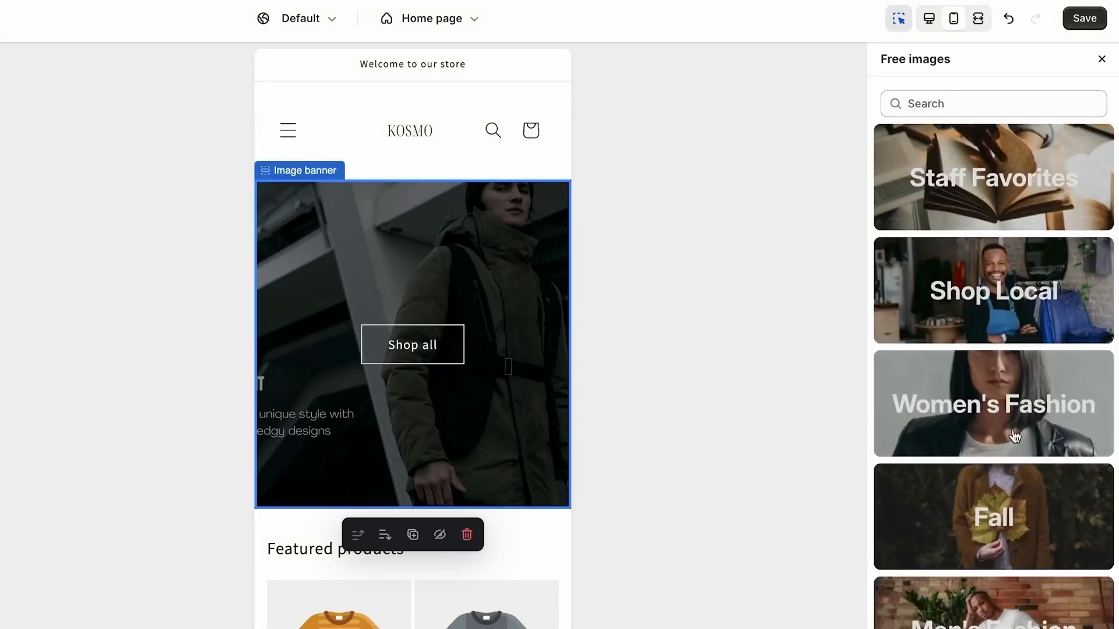
left_click(1002, 417)
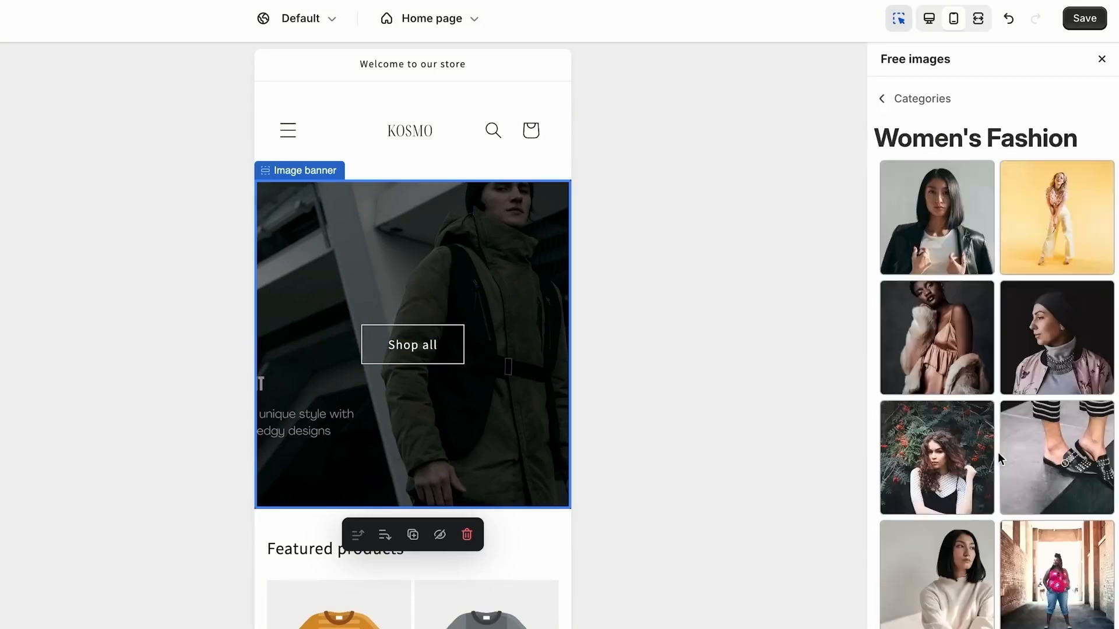
left_click(936, 223)
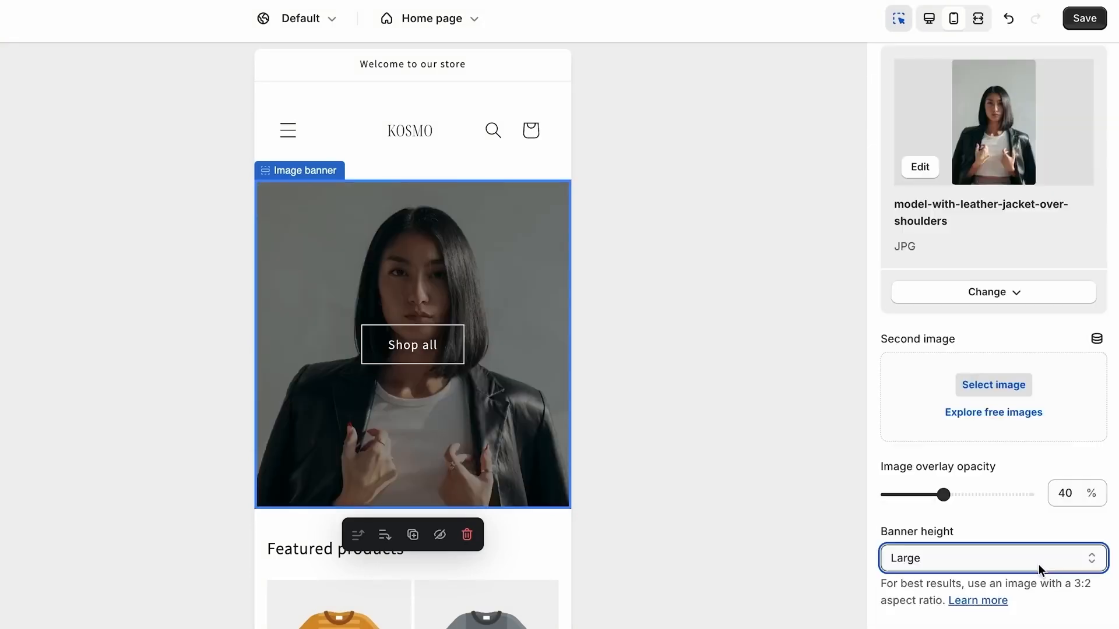
Set the image banner's height to Medium and check the home page in the desktop and mobile previews
left_click(995, 558)
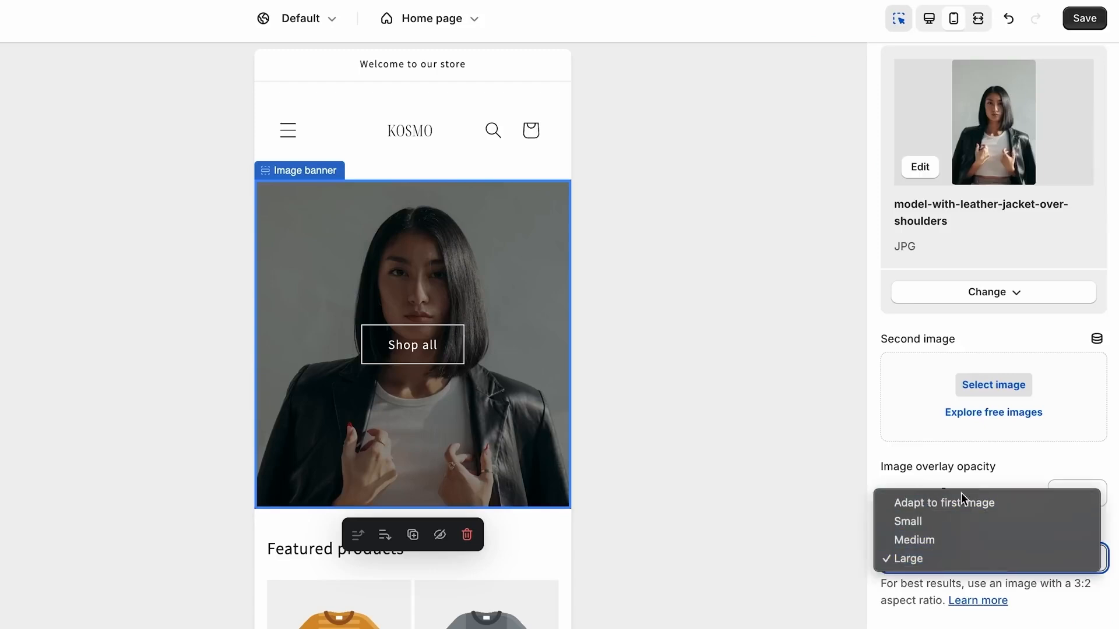
left_click(1025, 542)
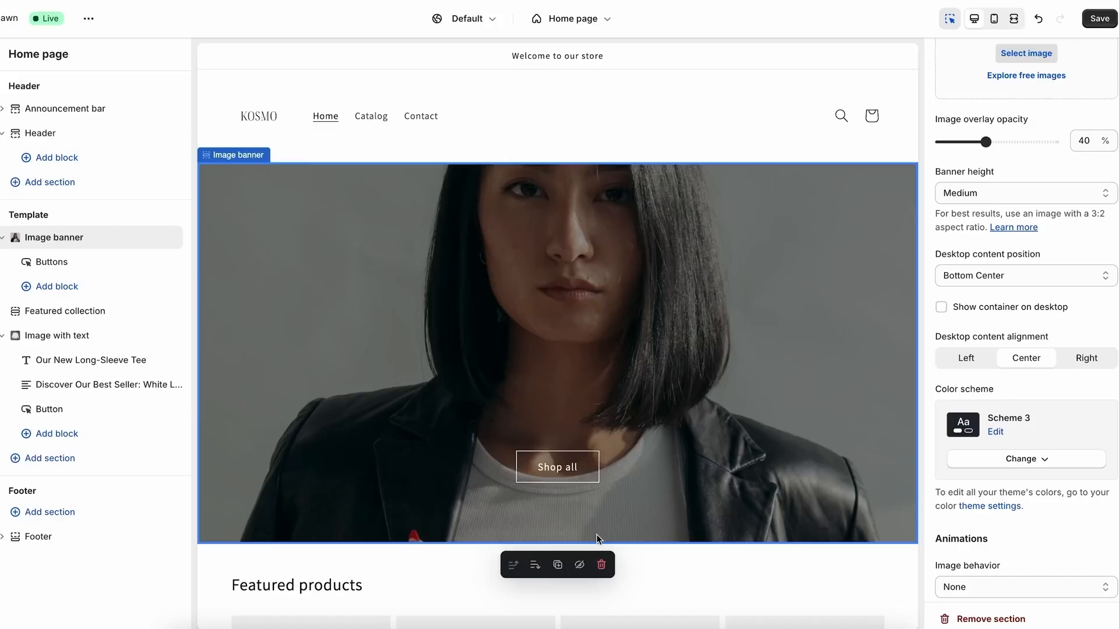
scroll(596, 534, "down", 5)
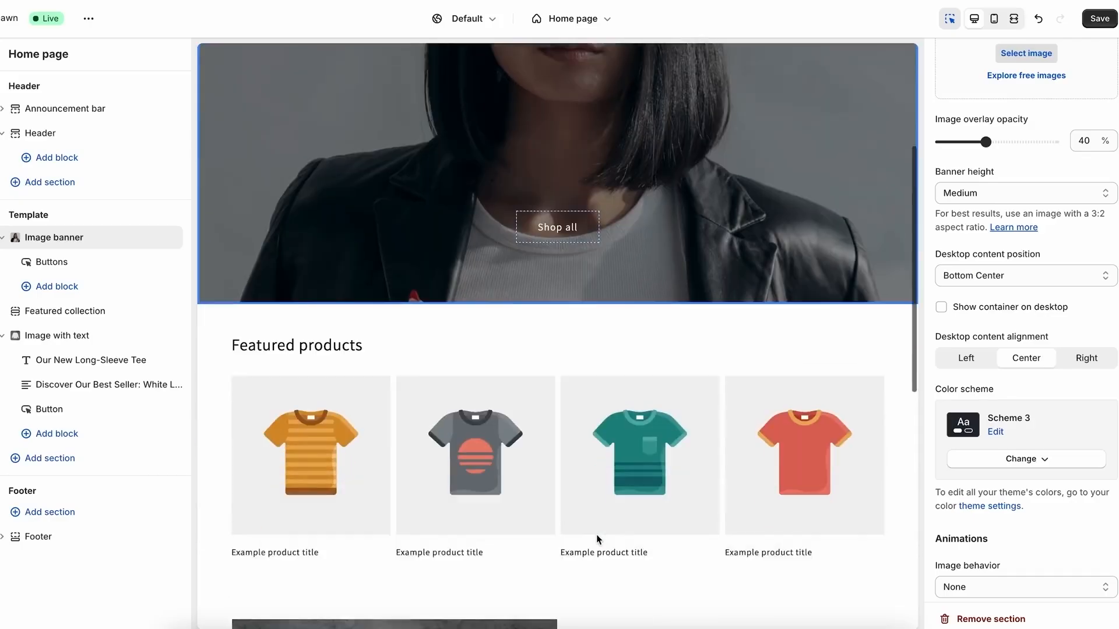
scroll(538, 369, "down", 1)
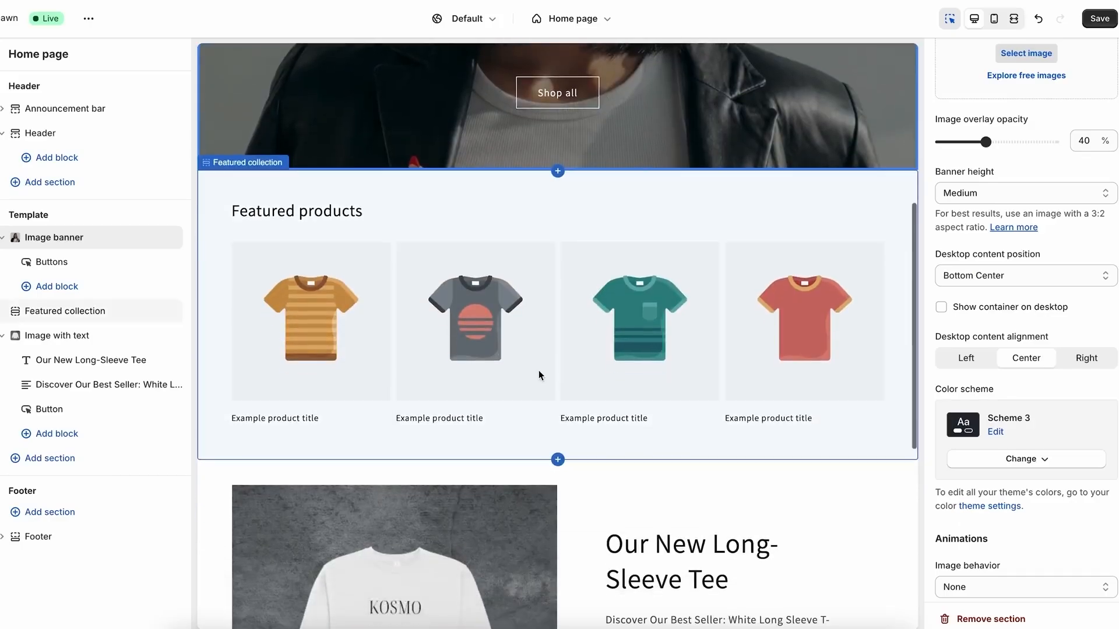
left_click(994, 18)
scroll(621, 448, "down", 5)
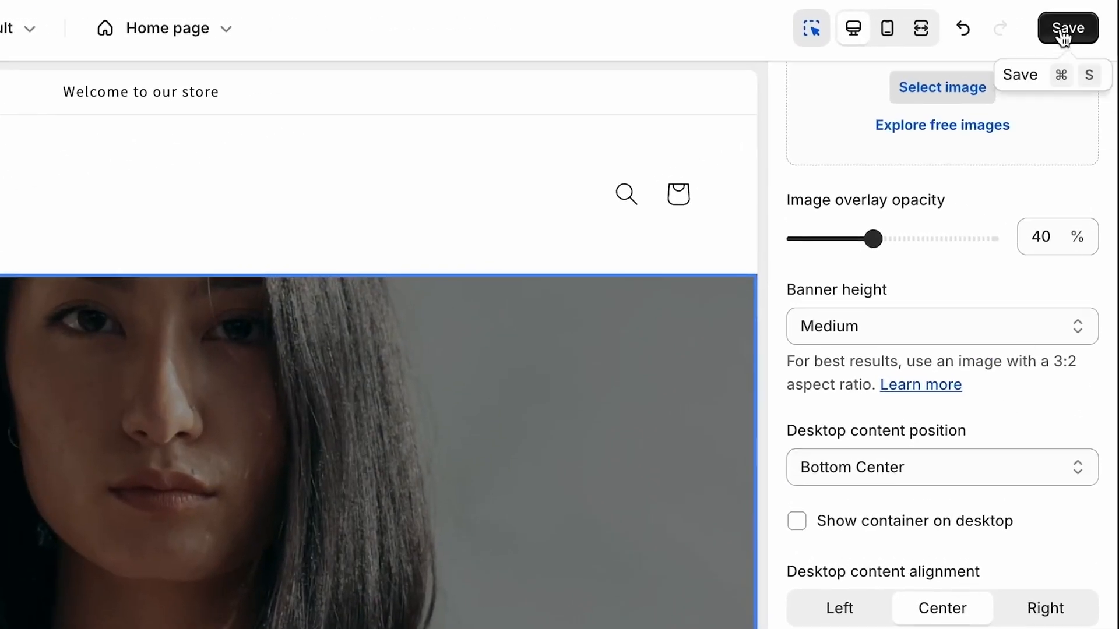
Save the theme changes and exit the theme editor
left_click(1064, 35)
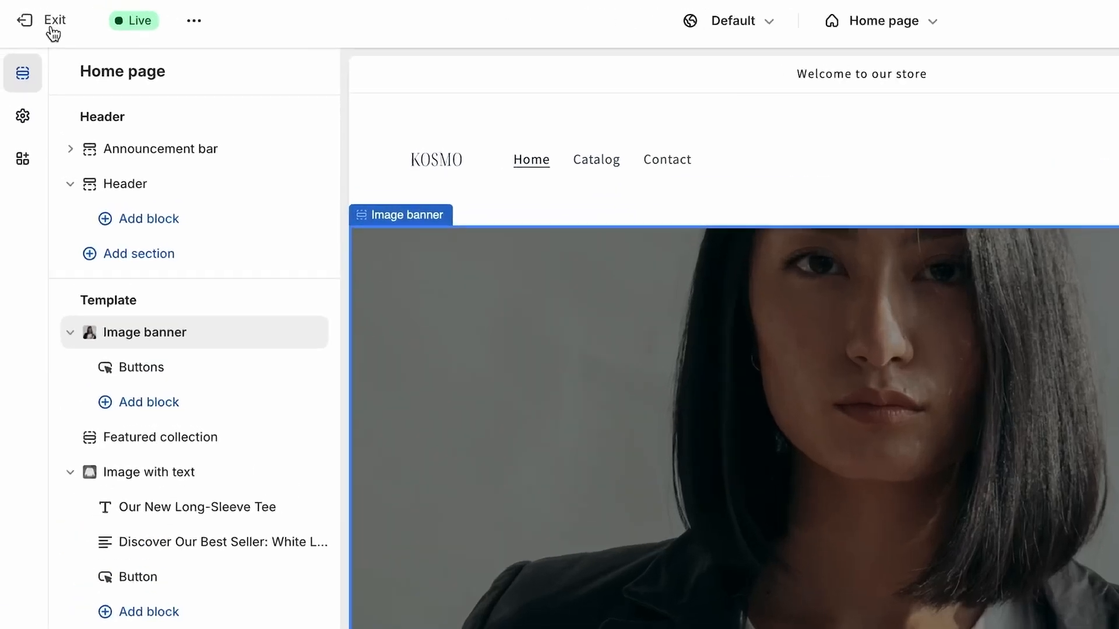
left_click(23, 10)
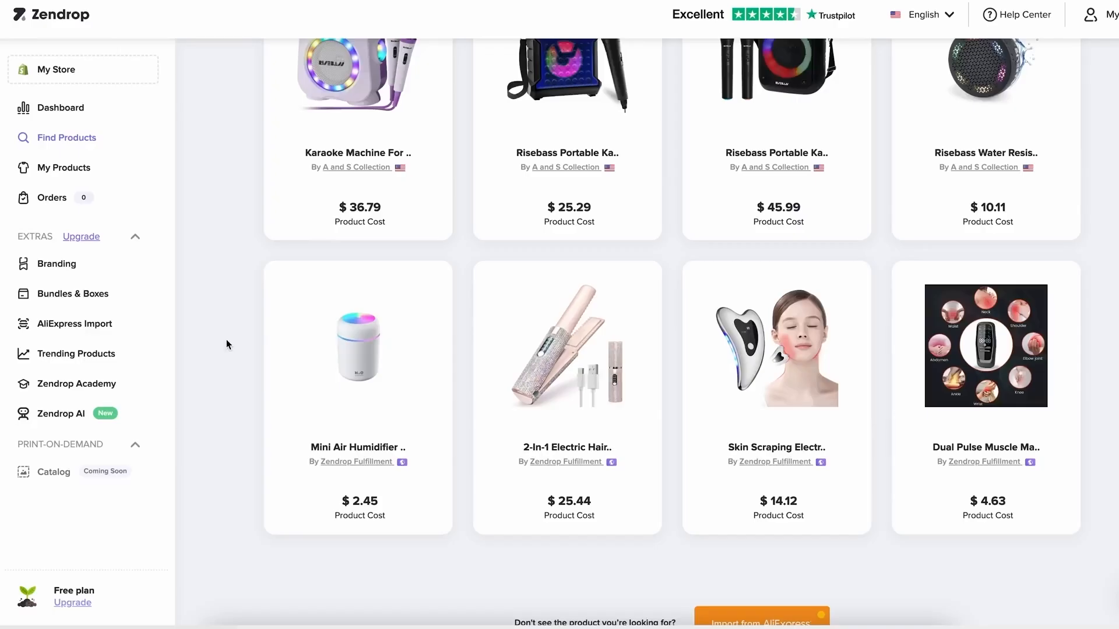
Browse the product listings in Zendrop's Find Products catalog, including the Mini Air Humidifier
mouse_move(373, 428)
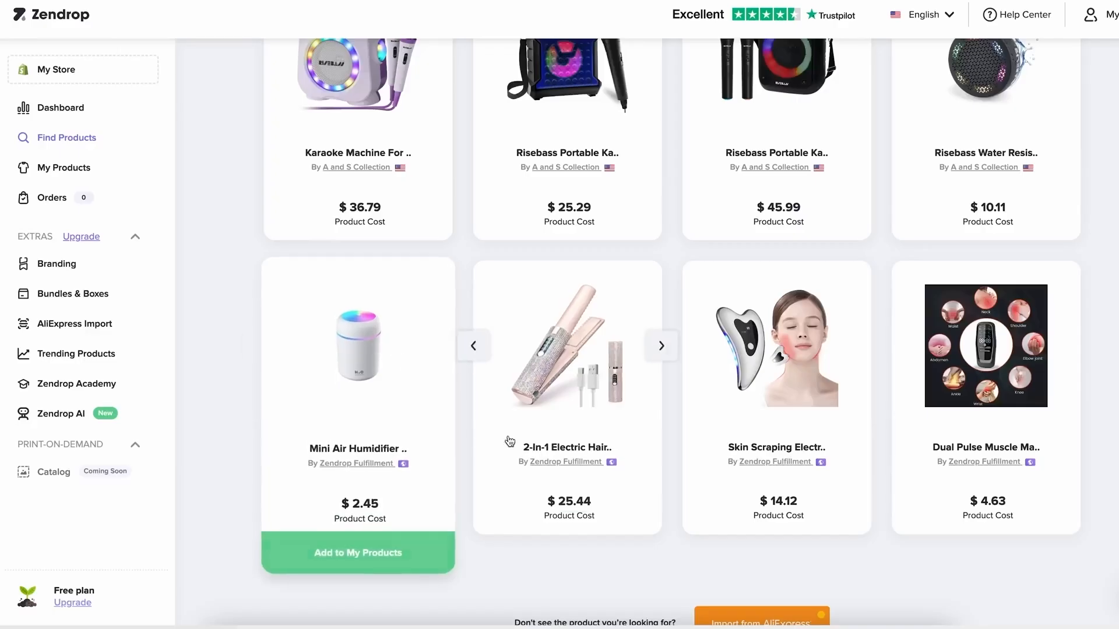
scroll(410, 404, "down", 1)
left_click(366, 504)
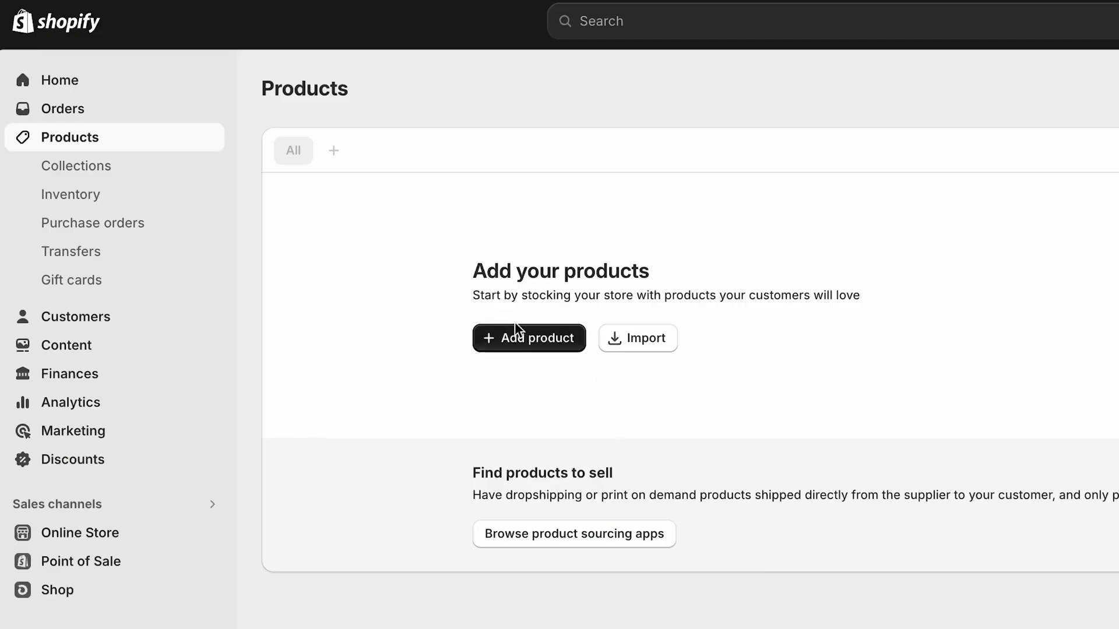
Start a new product in the Shopify admin and title it "Classic Bomber Jacket"
left_click(521, 348)
left_click(295, 125)
type("Classic Bomber Jacket")
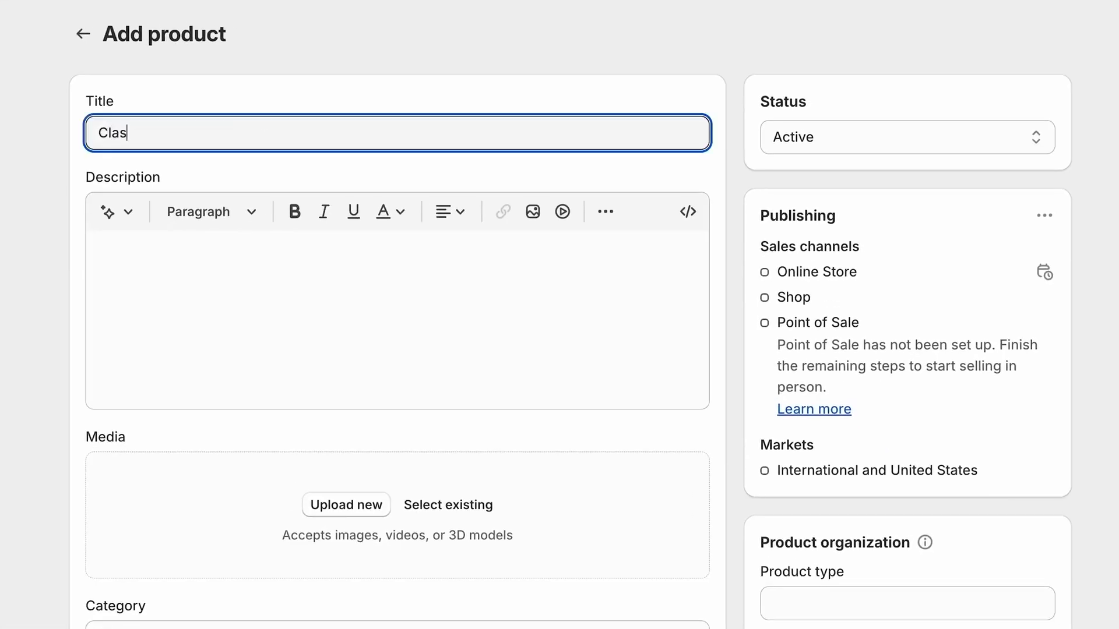
Generate and keep an AI product description from the keywords "classic bomber jacket for men, stylish, polyester, durable, lifestyle", in Expert tone
left_click(231, 286)
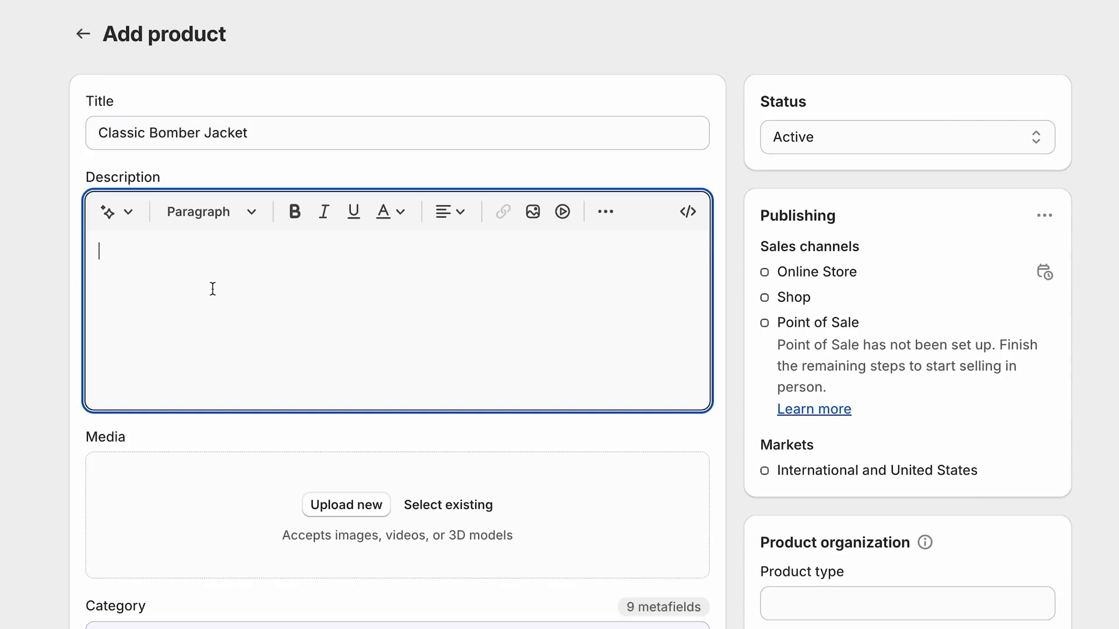
left_click(126, 217)
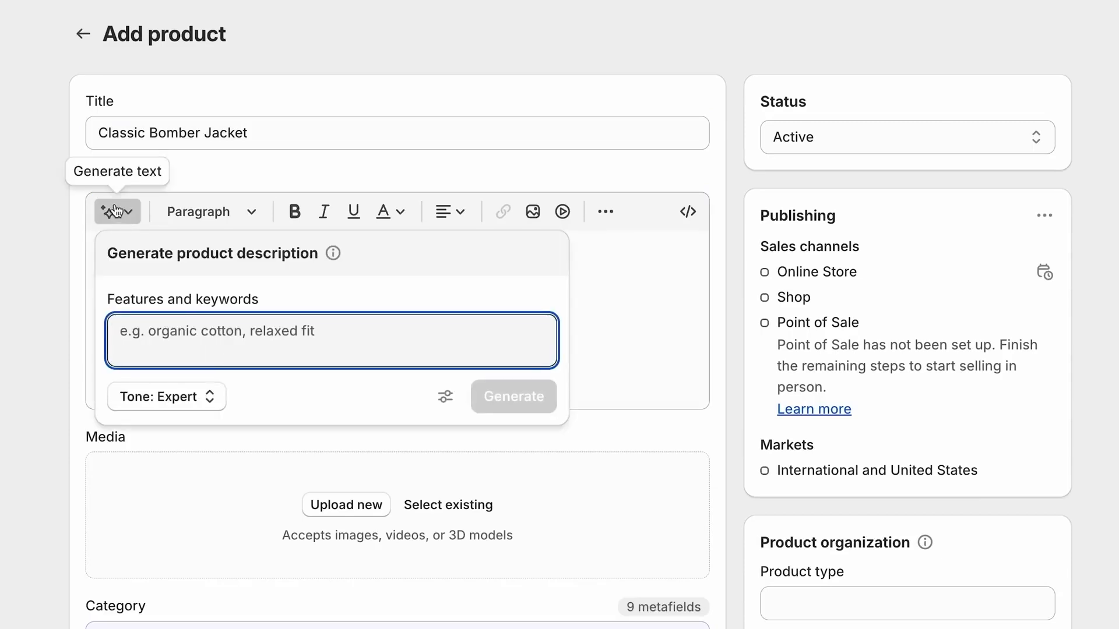
type("classic bomber jacket for men, stylish, pol")
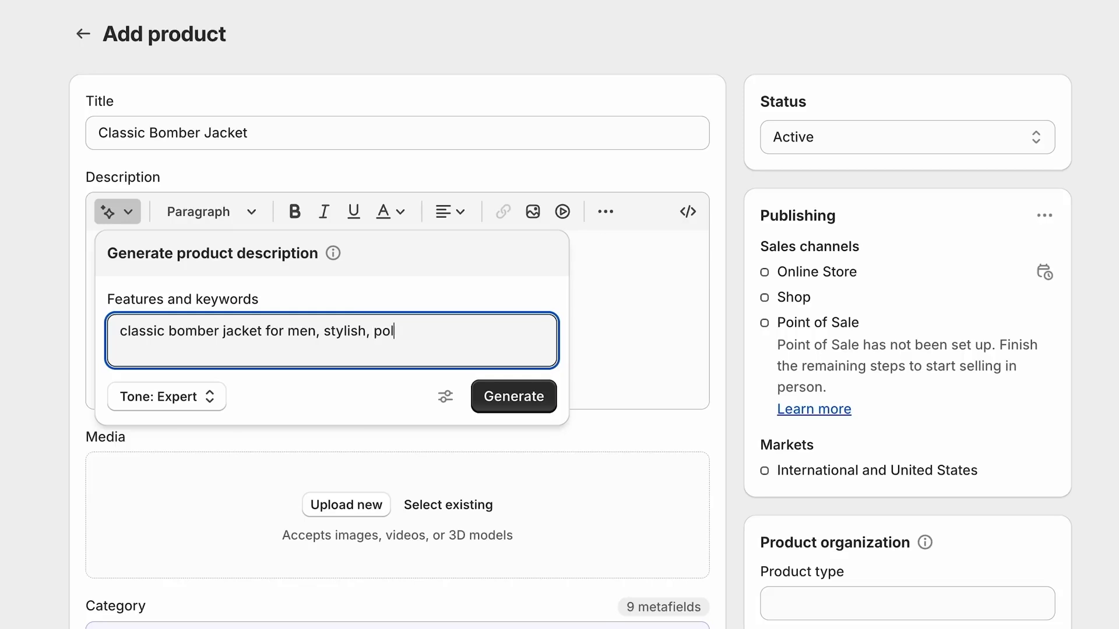
type("yester, durable, lifestyle")
left_click(514, 396)
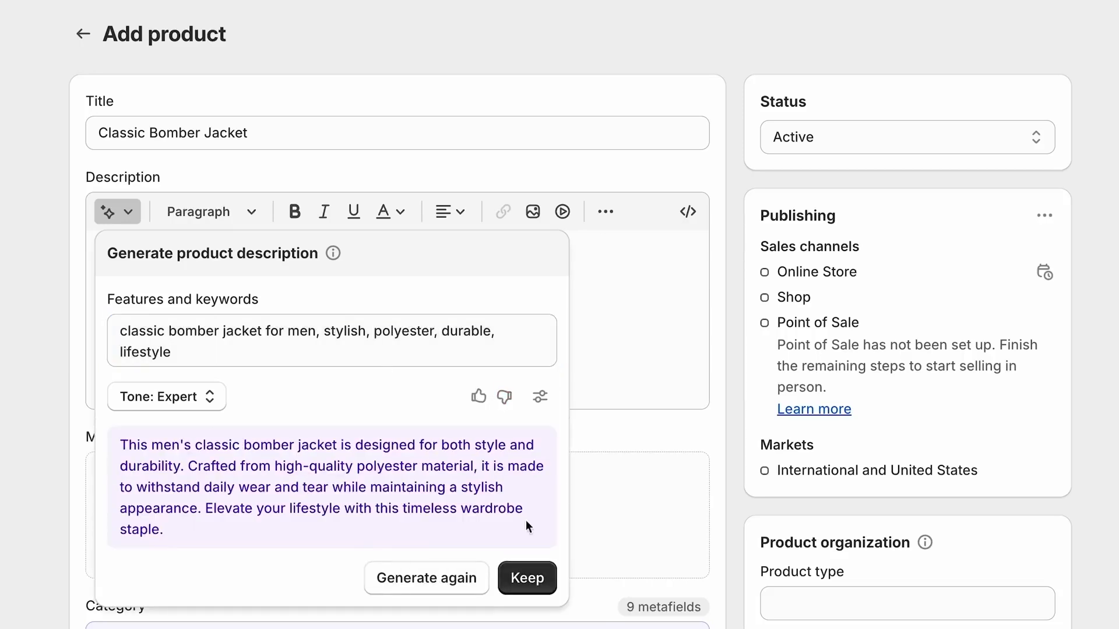
left_click(525, 578)
Upload the four images from the Premium Bomber Jacket folder and make the photo of the jacket alone the first product image
scroll(340, 495, "down", 2)
scroll(339, 495, "up", 1)
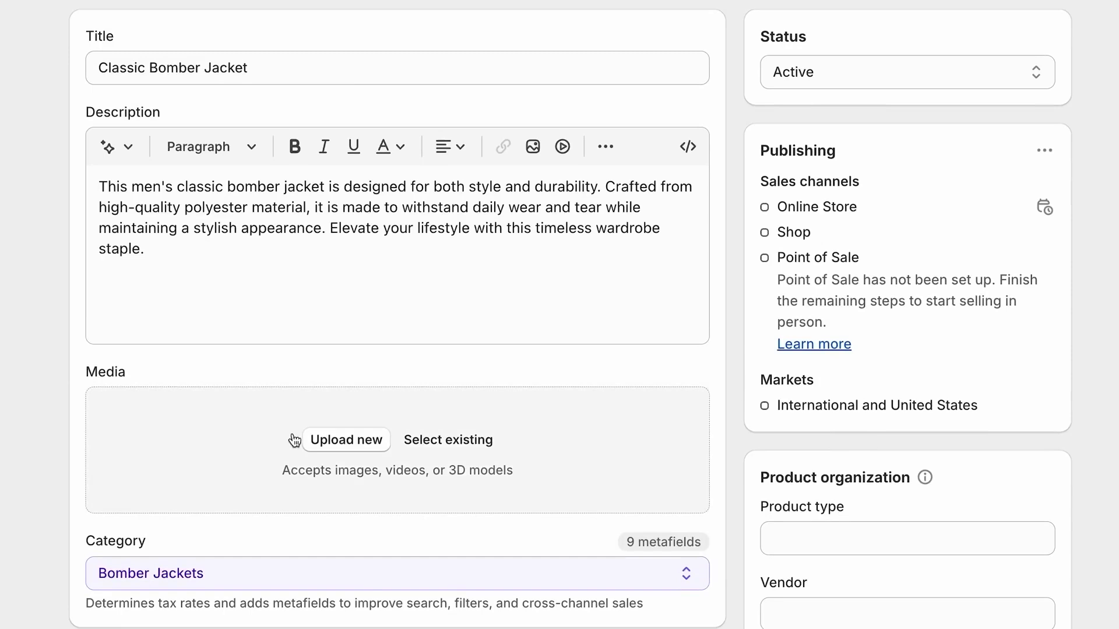
left_click(346, 440)
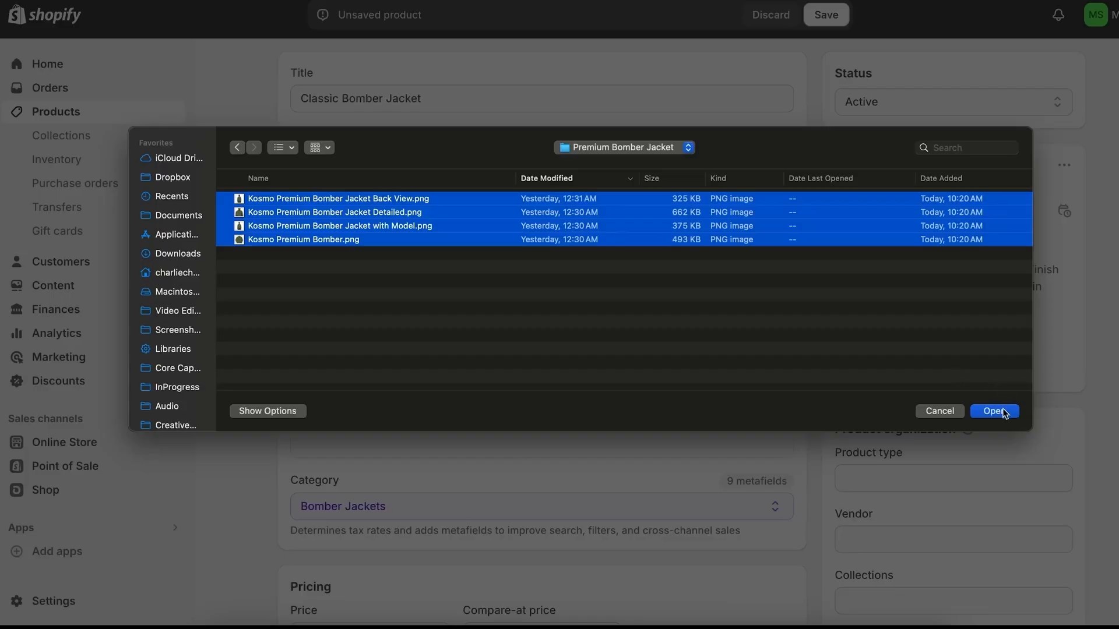
left_click(846, 396)
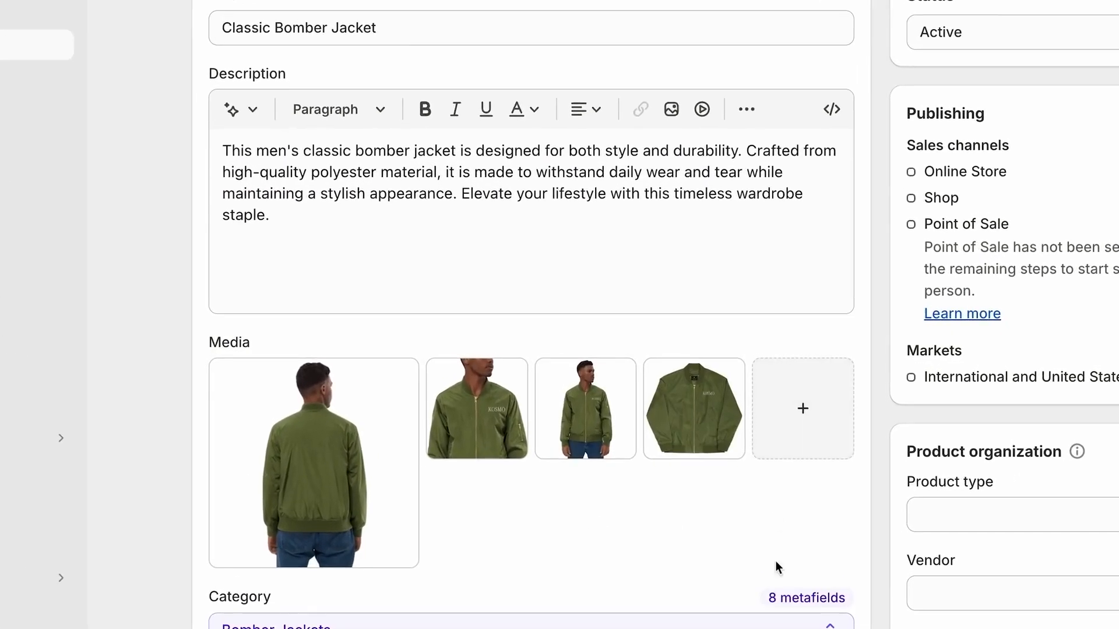
left_click_drag(723, 416, 329, 431)
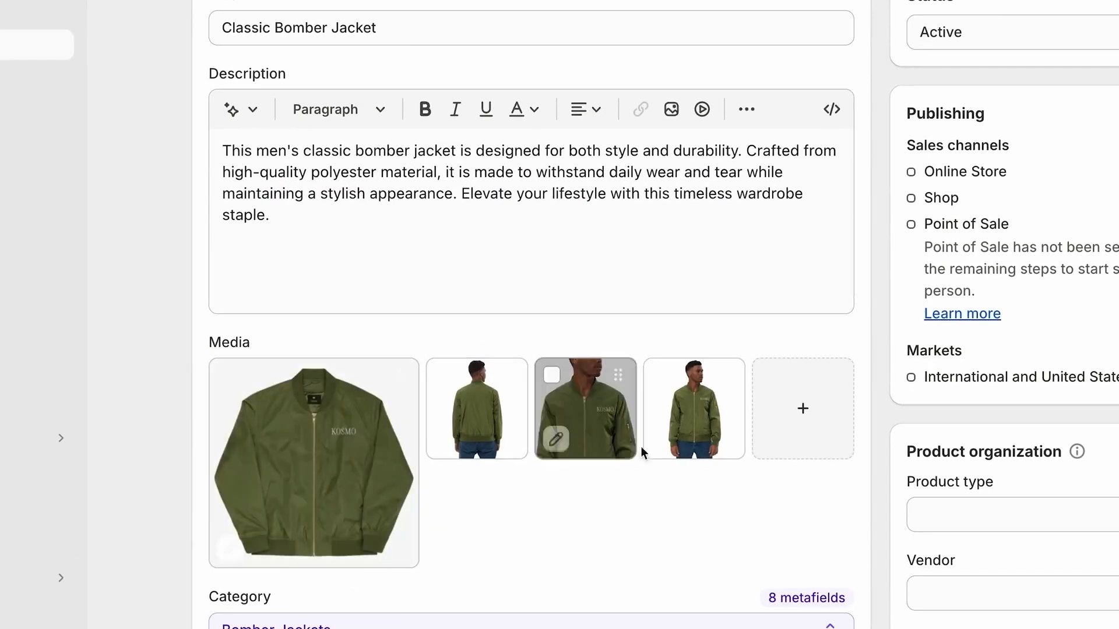
Set the jacket's price to $30.00 and its stock quantity at the shop location to 50
scroll(453, 179, "down", 9)
left_click(321, 277)
type("30.00")
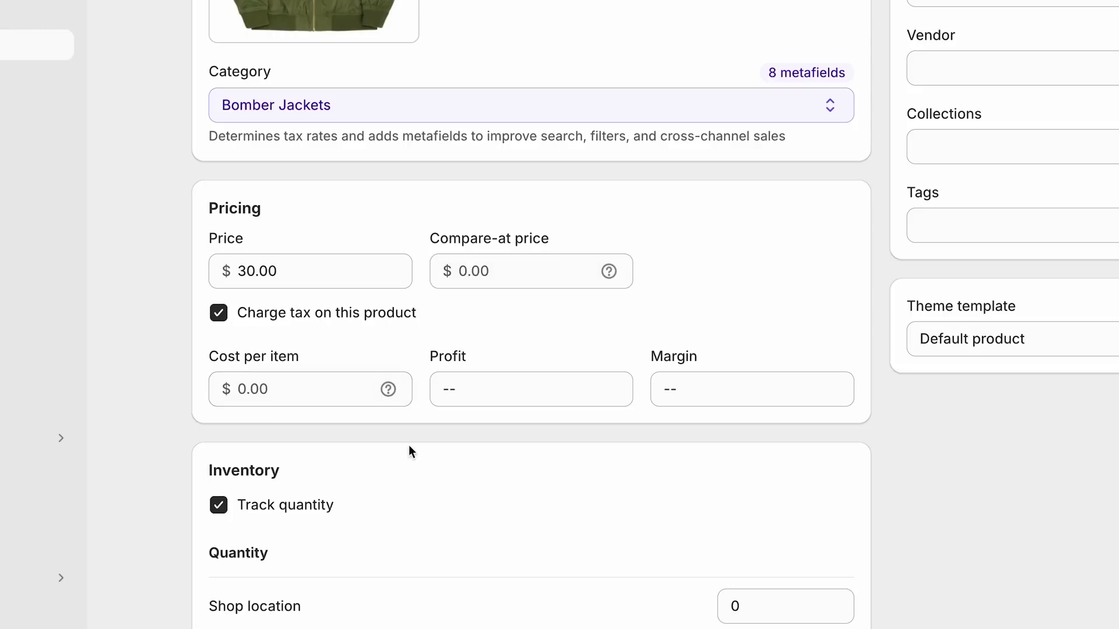
scroll(409, 452, "down", 3)
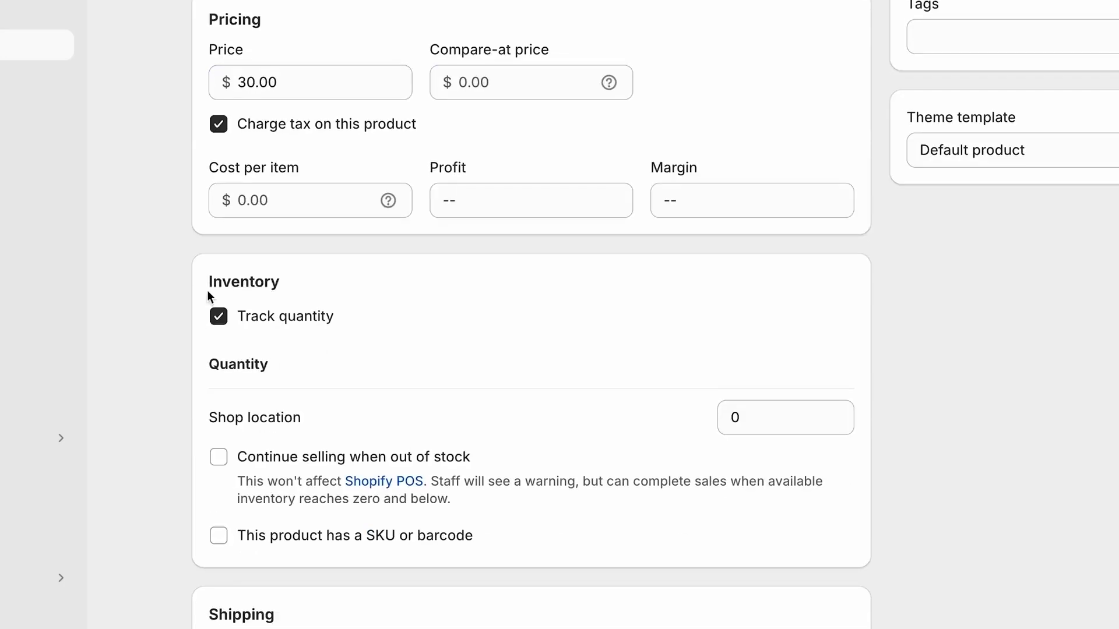
left_click(827, 418)
Set the product's shipping weight to 1 lb
scroll(264, 348, "down", 6)
left_click(264, 349)
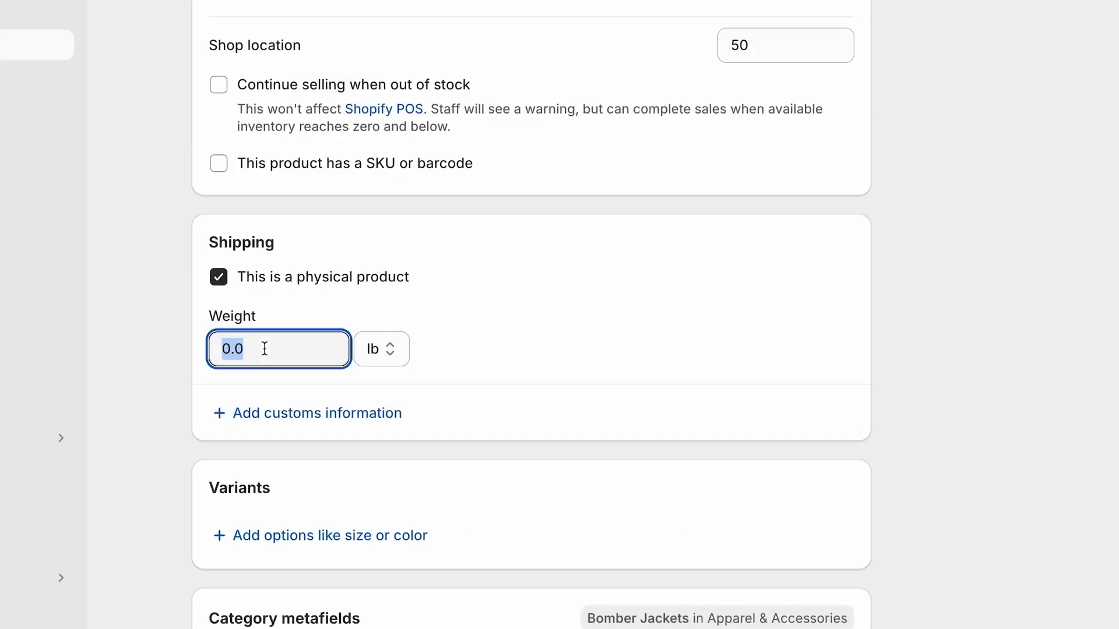
type("1")
left_click(803, 348)
Add a Color variant option with the values Green and Black
scroll(147, 375, "down", 5)
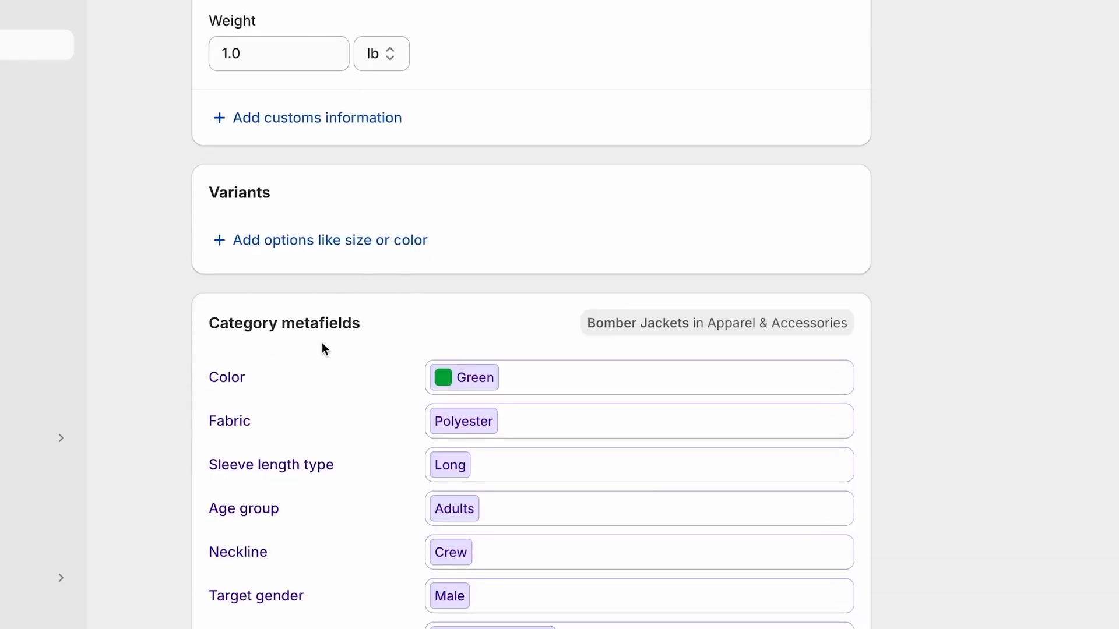
scroll(323, 348, "down", 1)
left_click(323, 231)
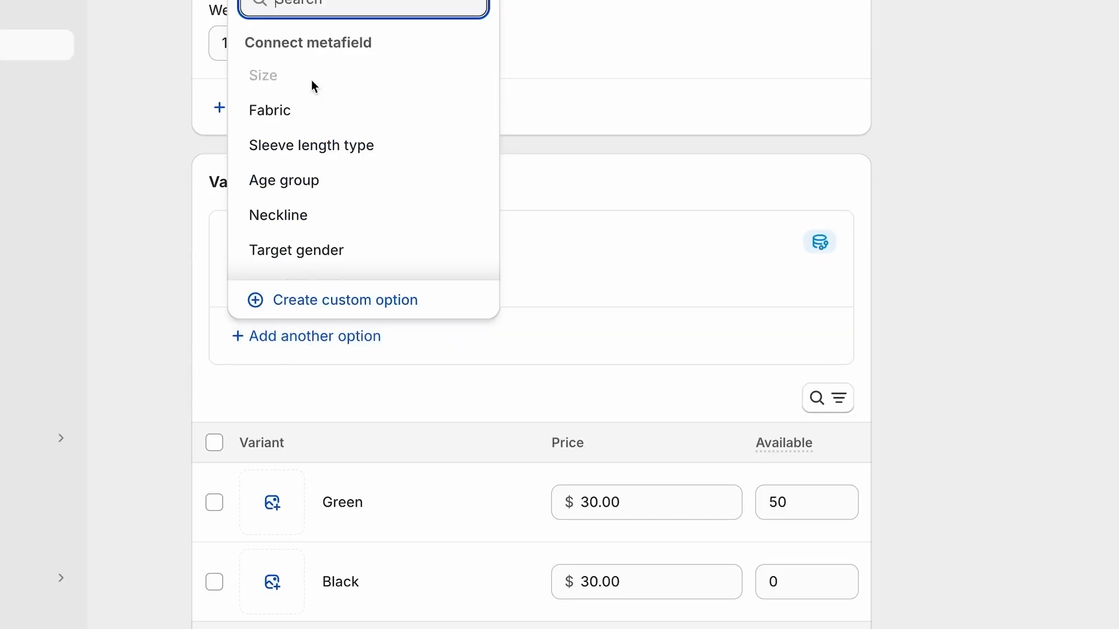
Add a Size variant option with the values S, M and L
left_click(311, 79)
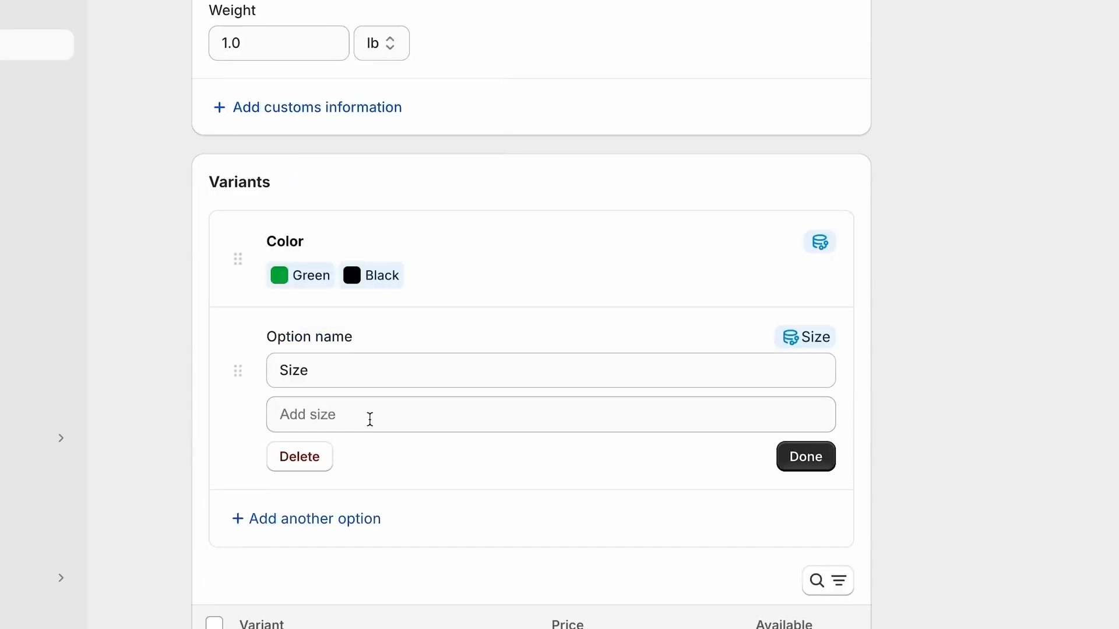
left_click(367, 415)
left_click(288, 249)
left_click(296, 324)
scroll(296, 328, "down", 2)
left_click(295, 278)
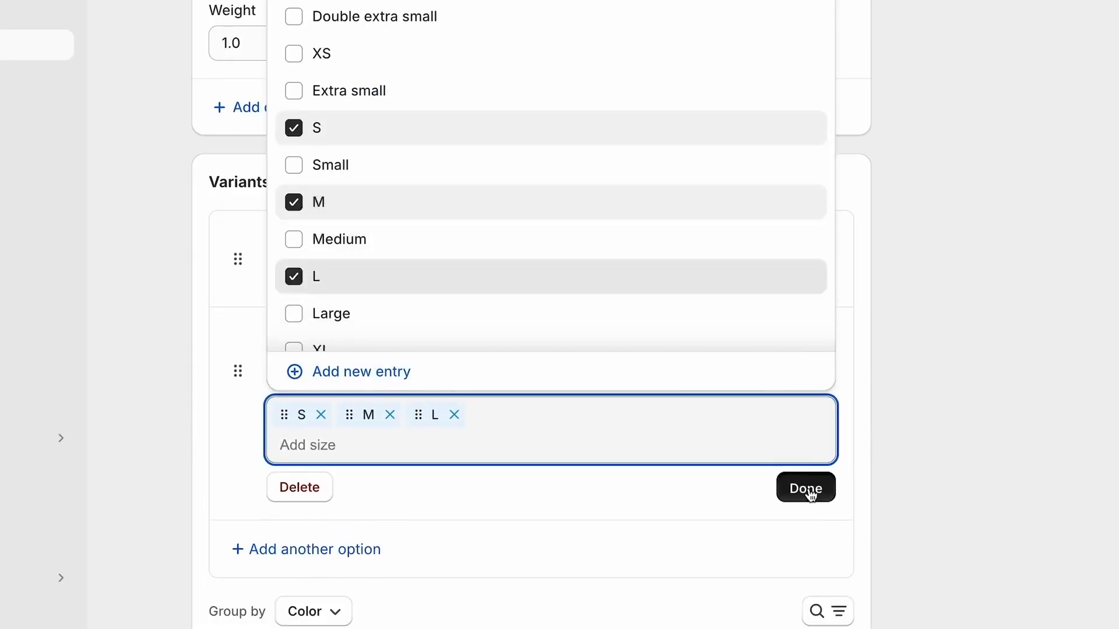
left_click(806, 488)
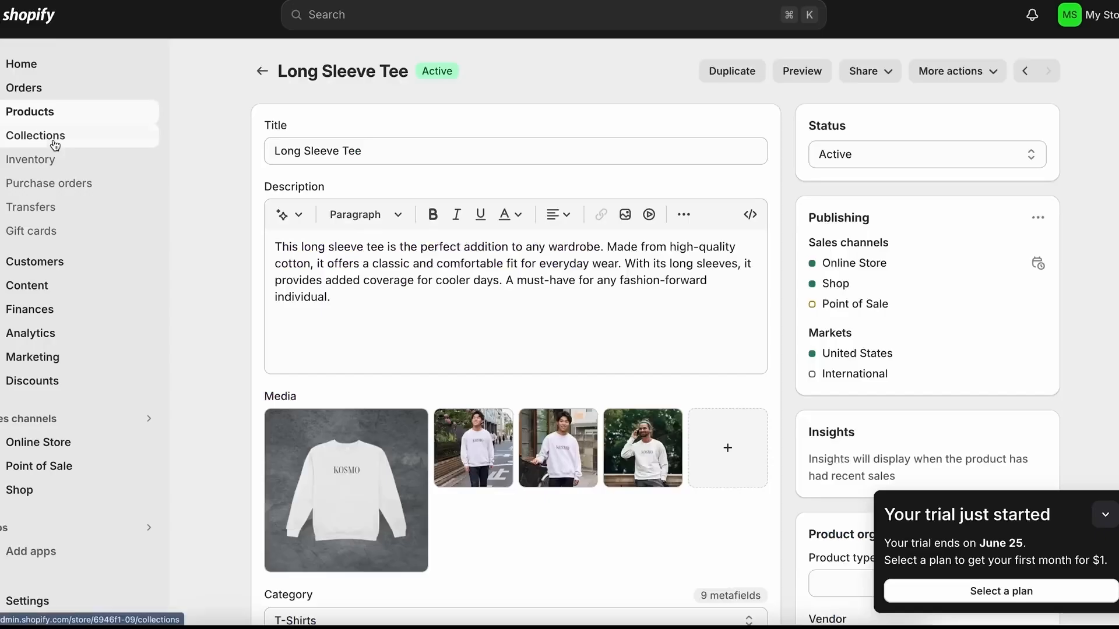
Create a manual collection titled "Top Picks" with the description "These are our best sellers!" and a Kosmo Oversized T-Shirt image
left_click(36, 136)
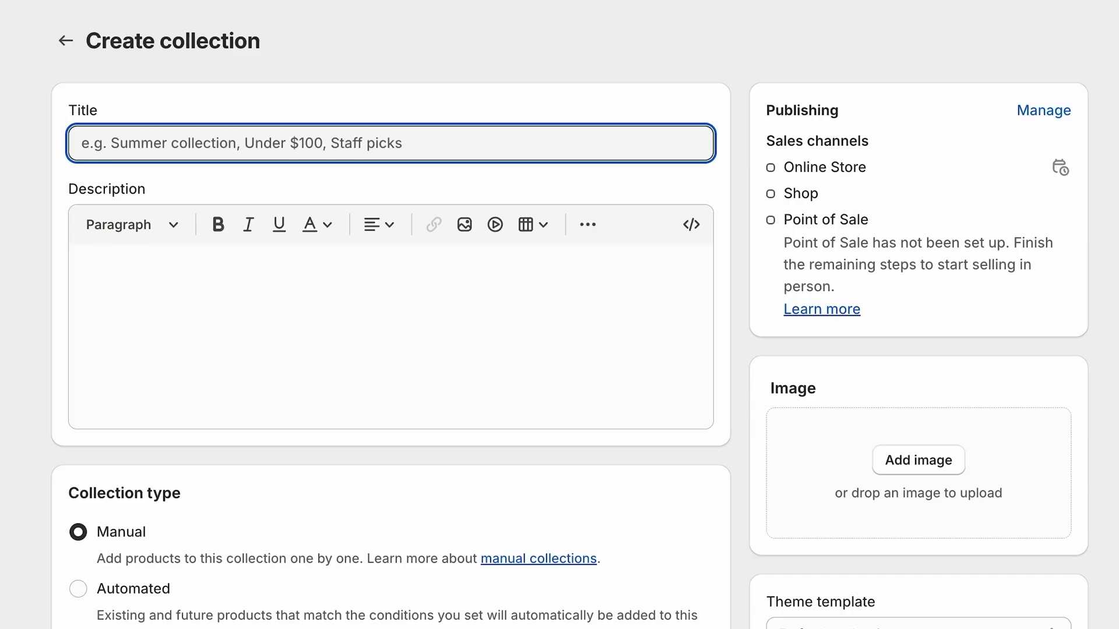
type("To")
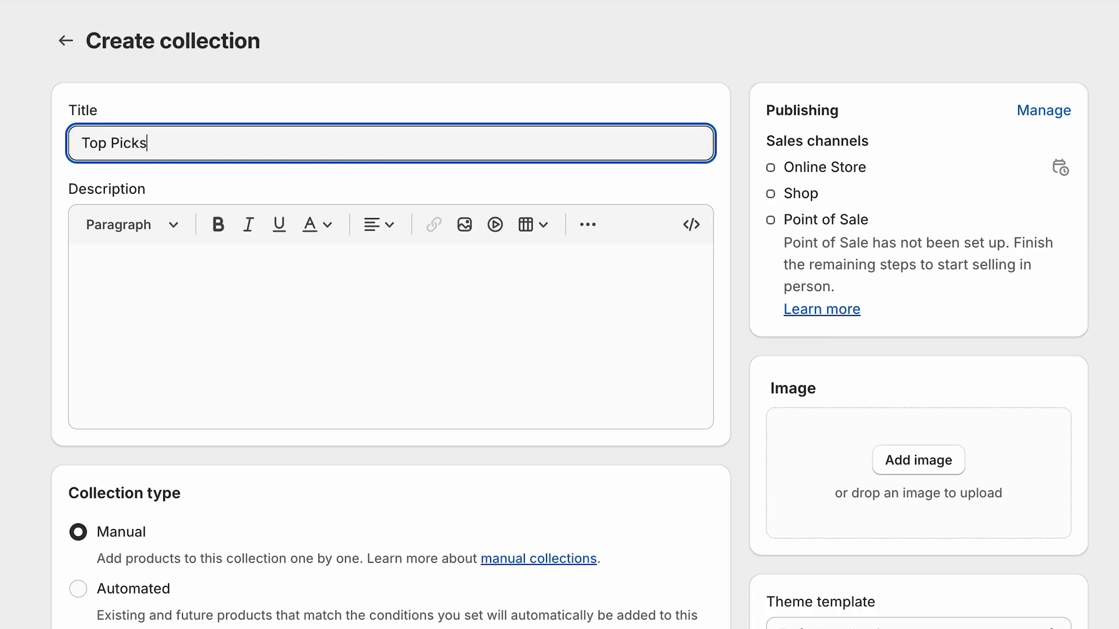
type("p Picks")
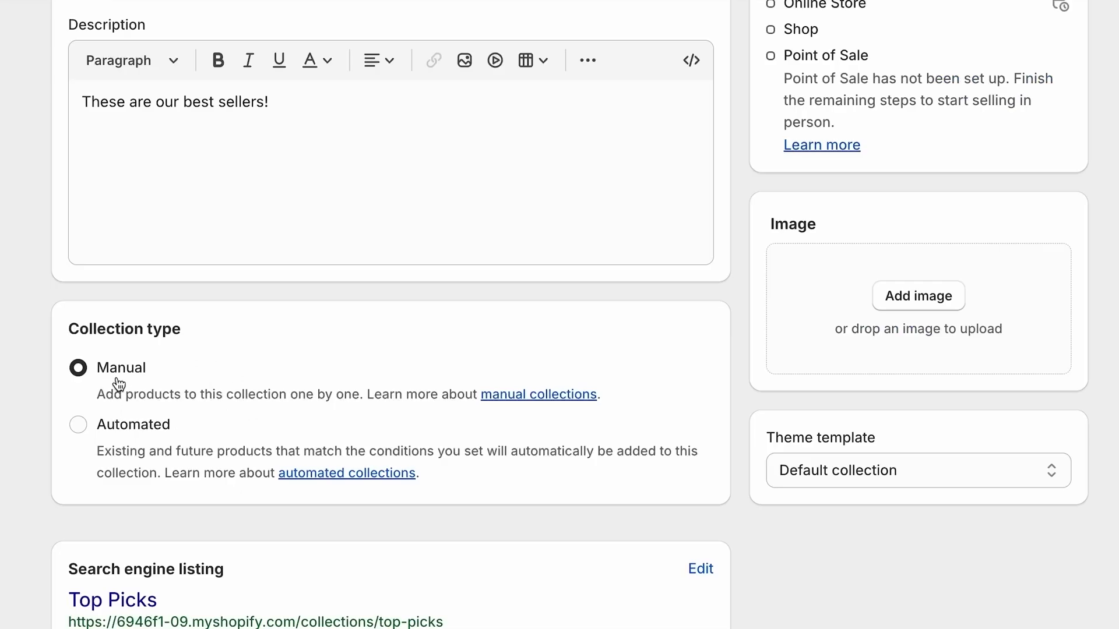
left_click(918, 296)
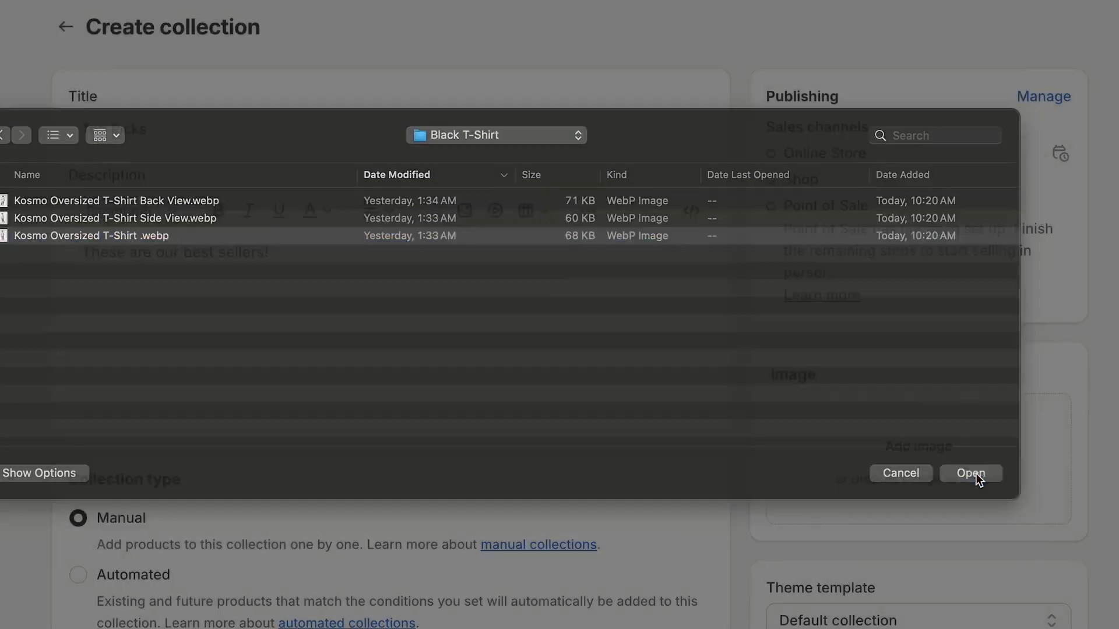
left_click(972, 321)
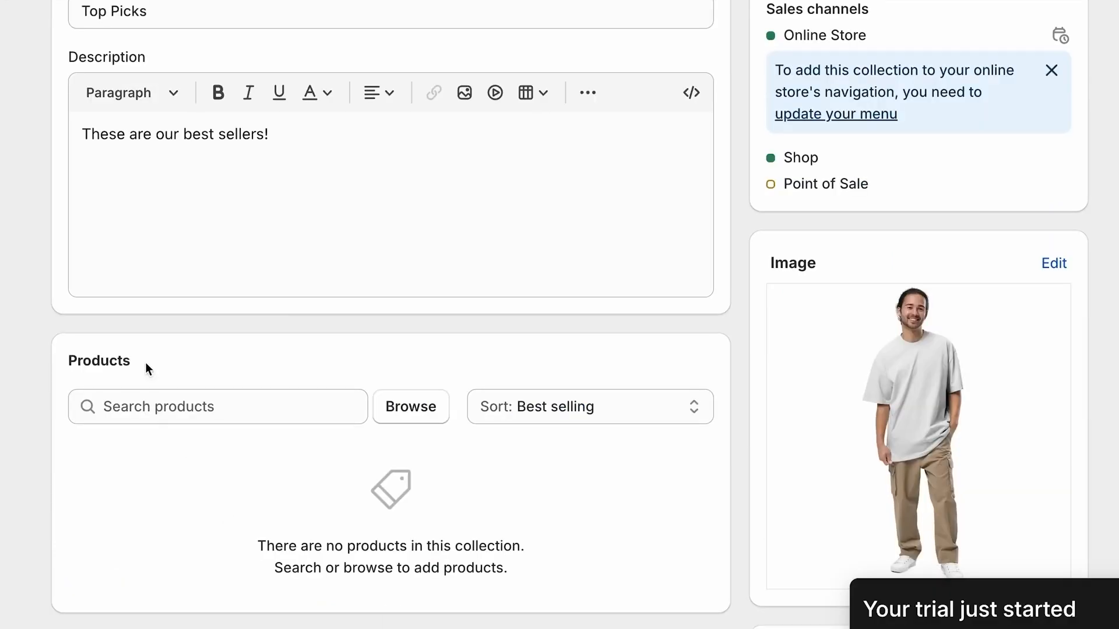
Add the Classic Bomber Jacket and Long Sleeve Tee to the Top Picks collection
left_click(421, 408)
left_click(128, 257)
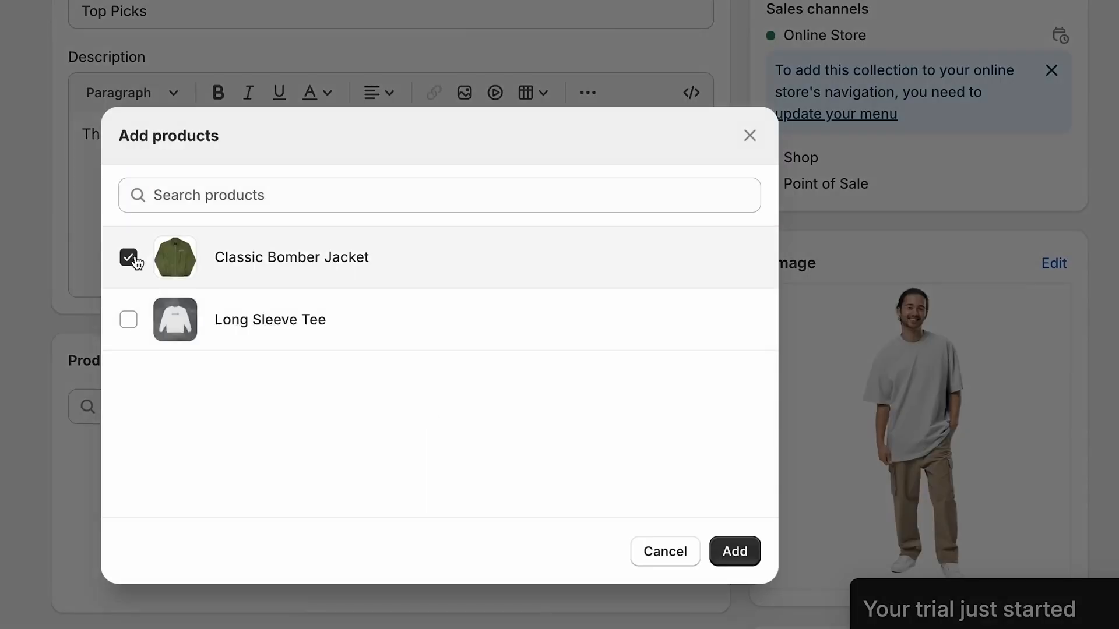
left_click(128, 319)
left_click(734, 551)
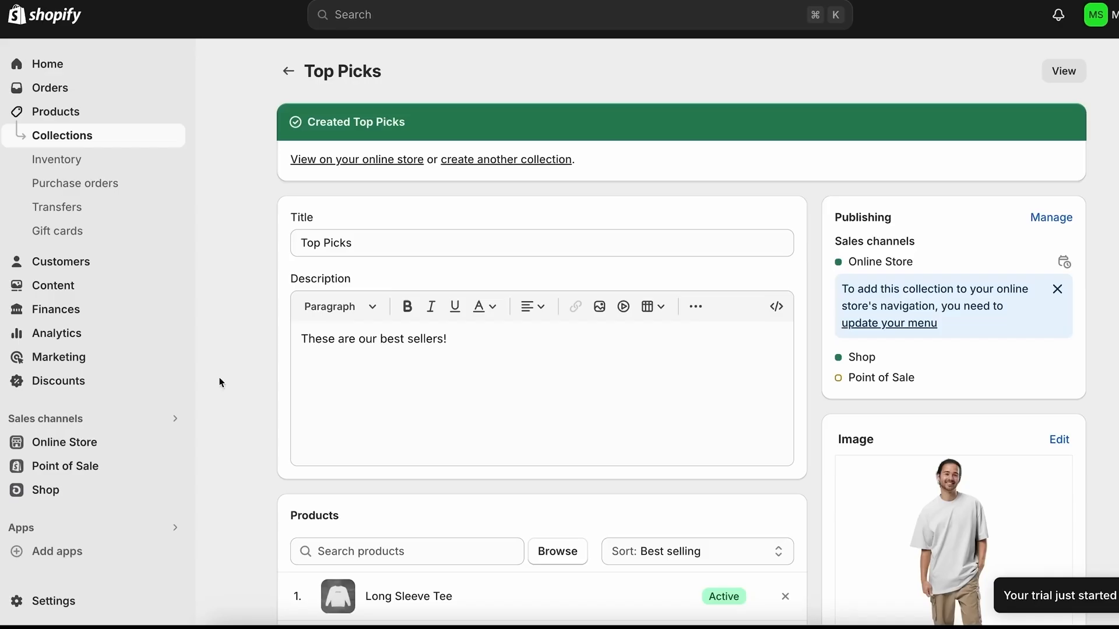
Open the Dawn theme for customization and add a Featured collection section to the home page template
left_click(74, 444)
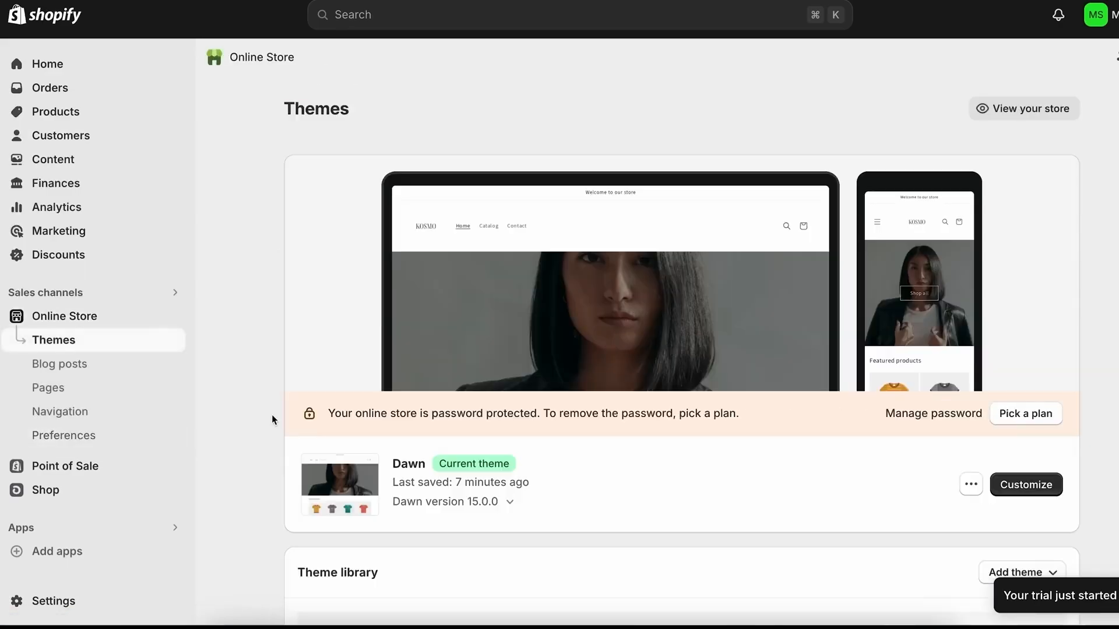
left_click(1040, 444)
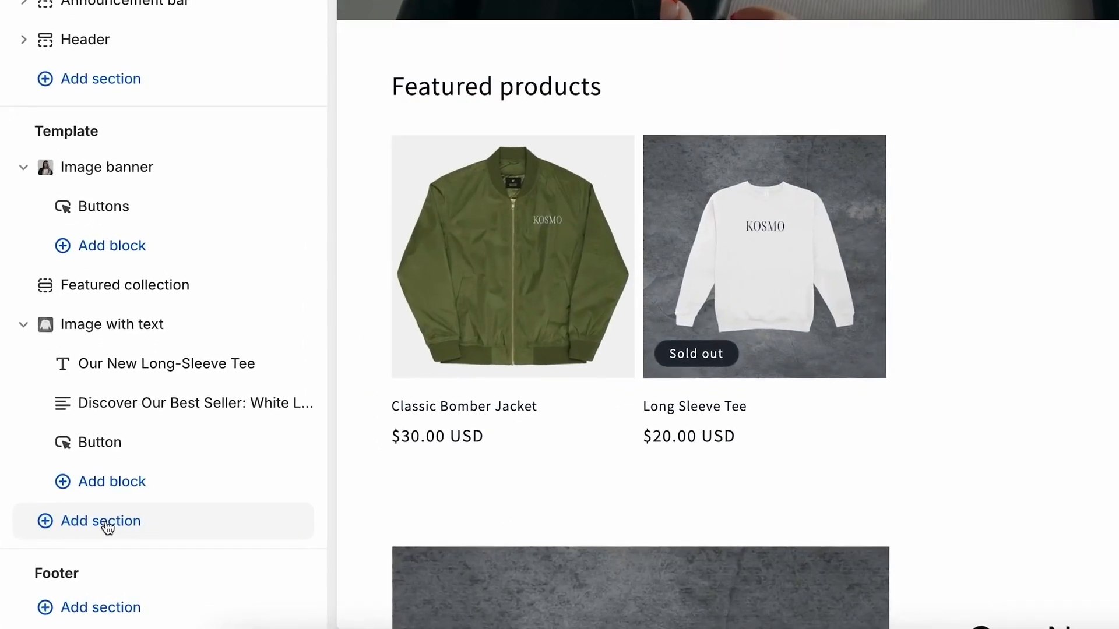
left_click(110, 532)
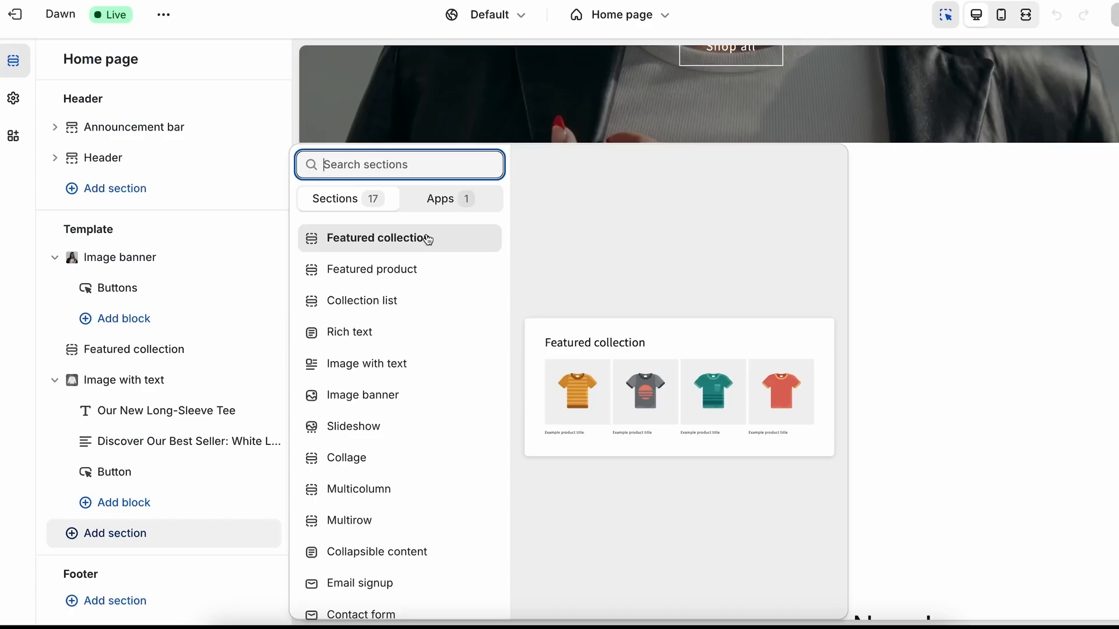
left_click(428, 239)
scroll(175, 262, "down", 5)
Assign the Top Picks collection to the new Featured collection section
left_click(175, 259)
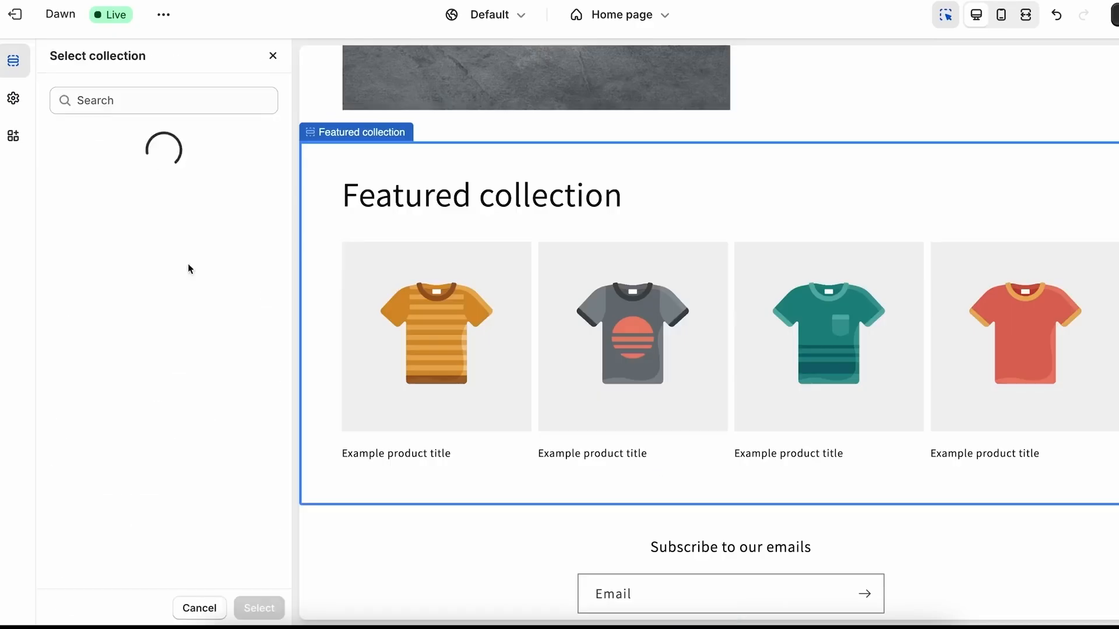
left_click(103, 248)
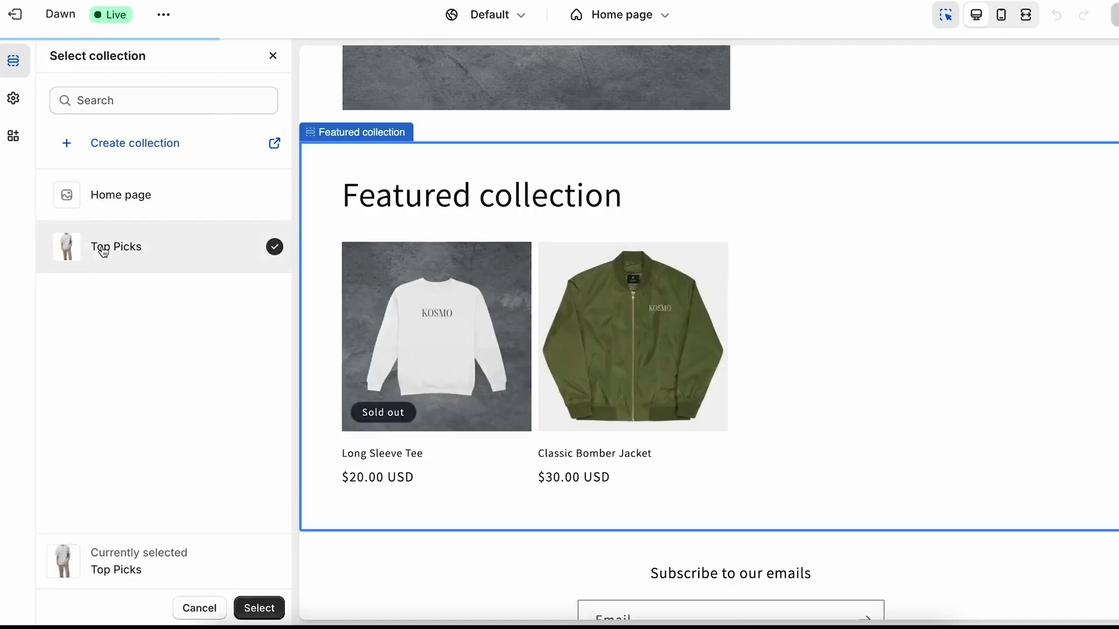
left_click(259, 608)
Set the new Featured collection section to 2 columns on desktop and move it higher in the home page's section order
left_click_drag(137, 384, 100, 386)
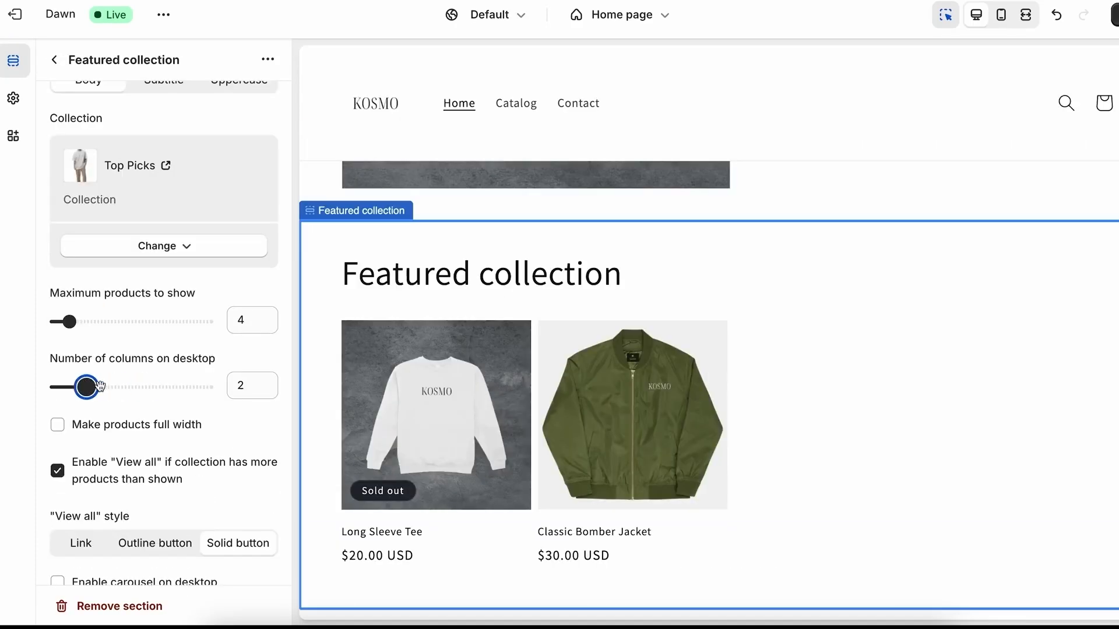
scroll(244, 415, "down", 3)
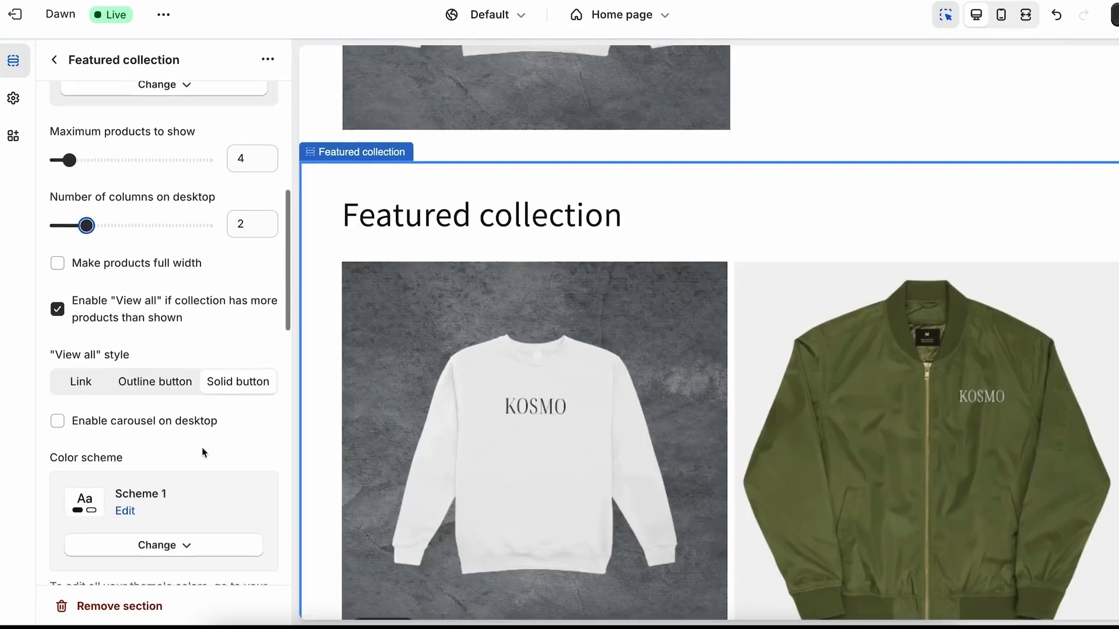
left_click(54, 60)
left_click_drag(107, 464, 130, 283)
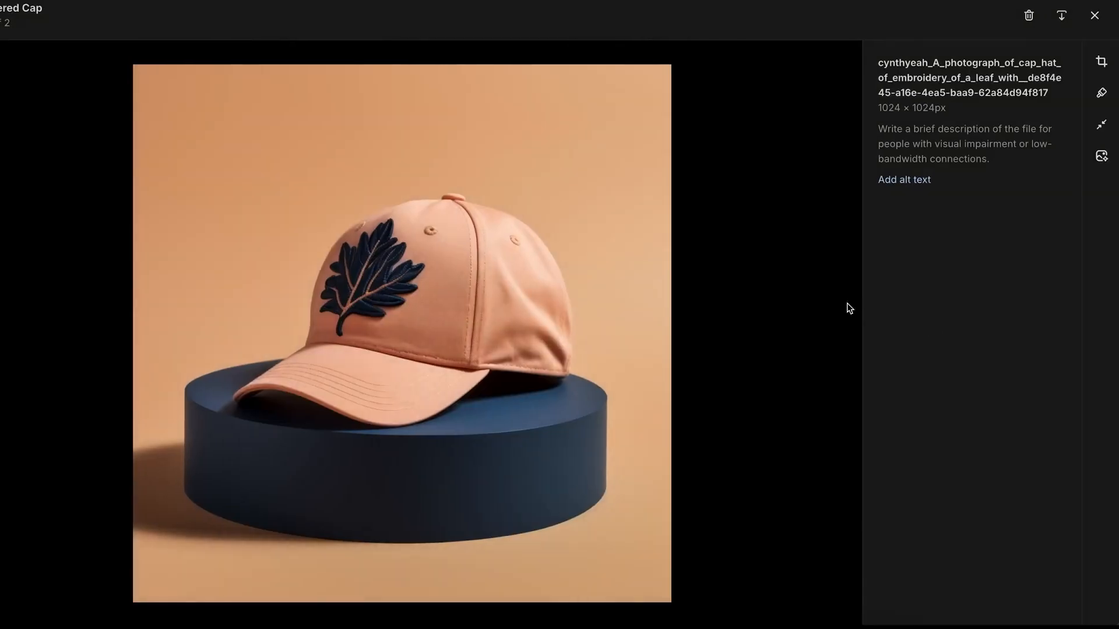
Remove the background from the cap's product image
left_click(1101, 156)
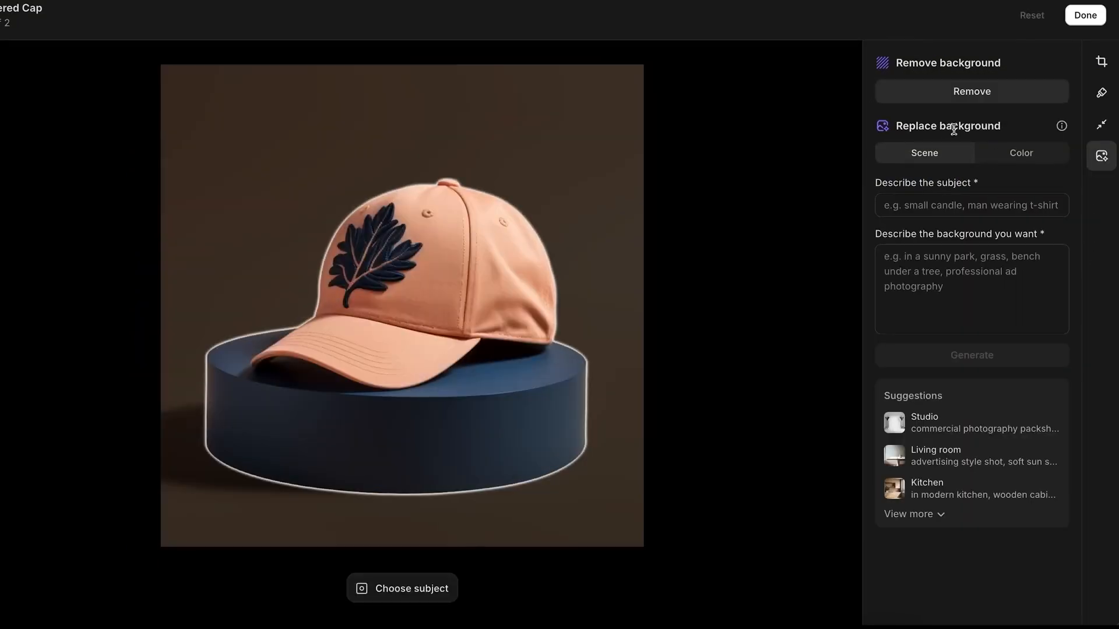
left_click(971, 97)
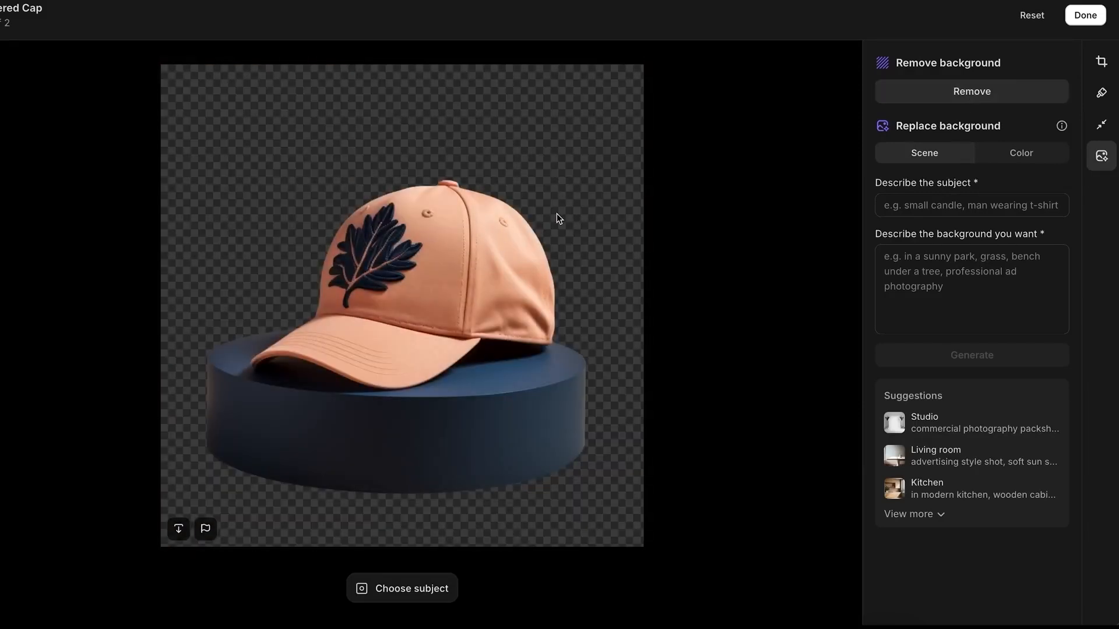
Generate the background "on a white picnic table, with the ocean and sand behind it. Sunny day" for the subject "hat on top of a blue platform"
left_click(973, 205)
type("hat on top of a blue platform")
key("Tab")
type("on a white picnic table, with the ocean and sand behind it. Sunny day")
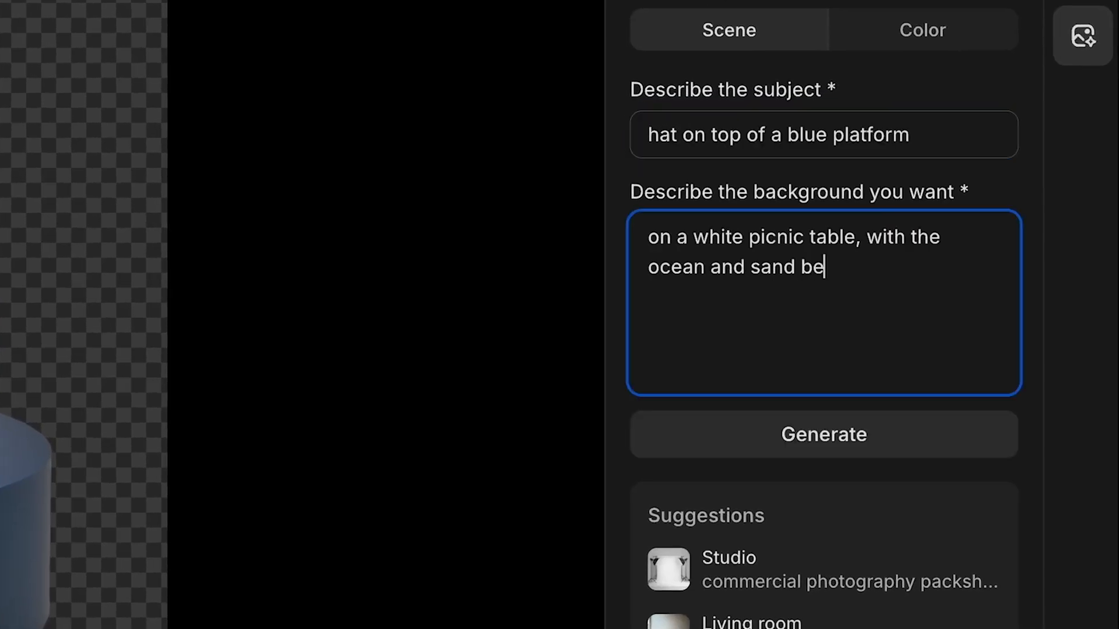
left_click(823, 448)
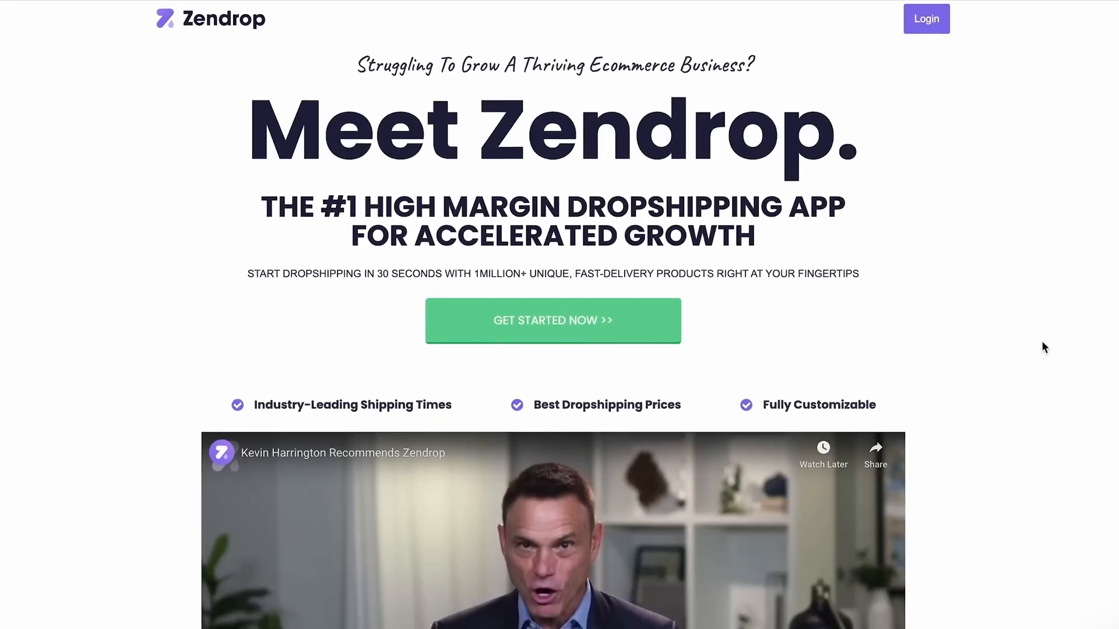
Switch to Zendrop and look through its landing page, the coaching session recordings and the upcoming live coaching calls
scroll(1042, 342, "down", 3)
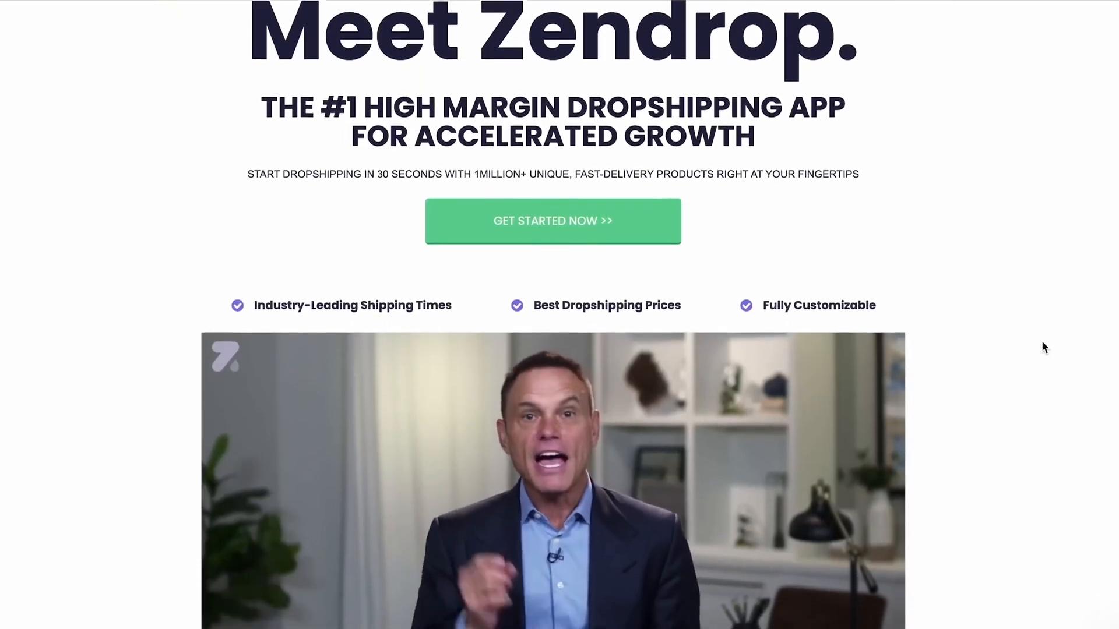
scroll(1042, 343, "down", 3)
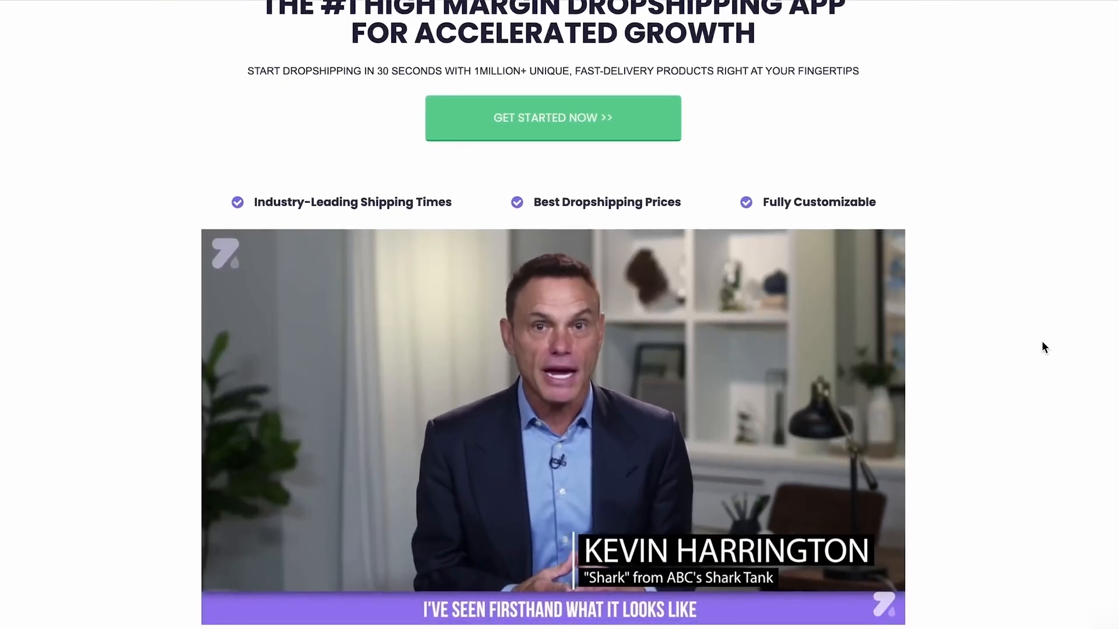
scroll(1042, 343, "down", 3)
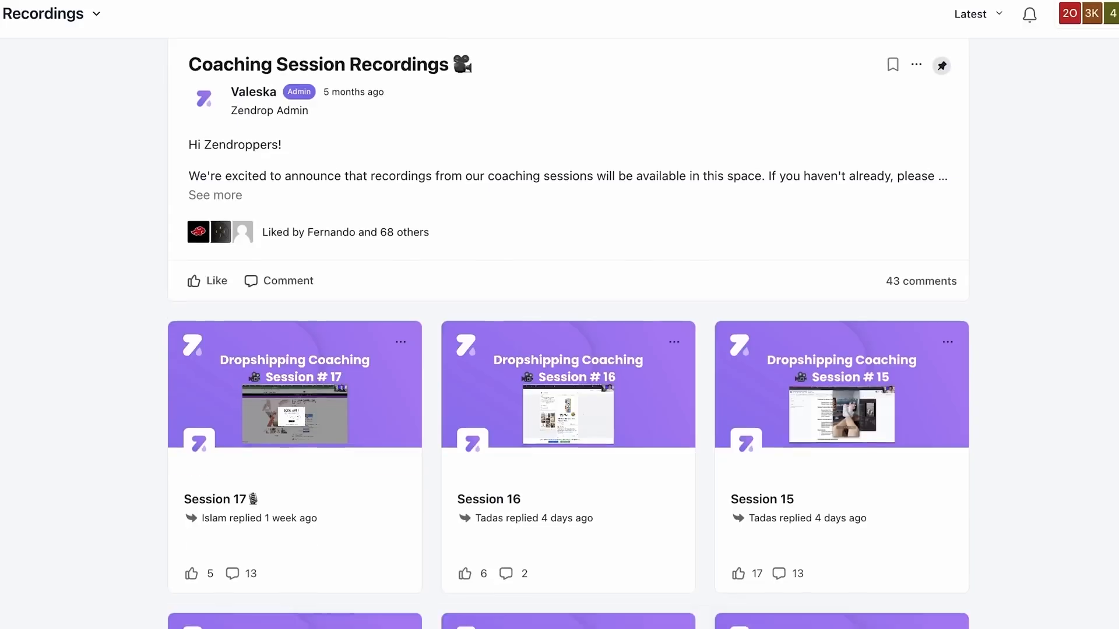
scroll(560, 326, "down", 6)
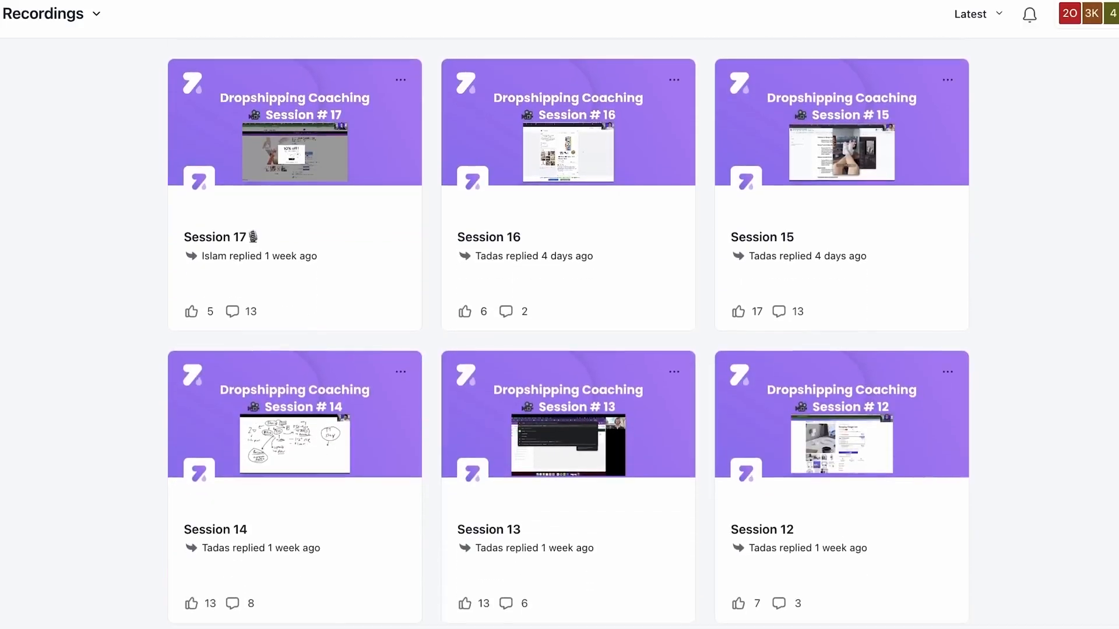
scroll(559, 326, "down", 10)
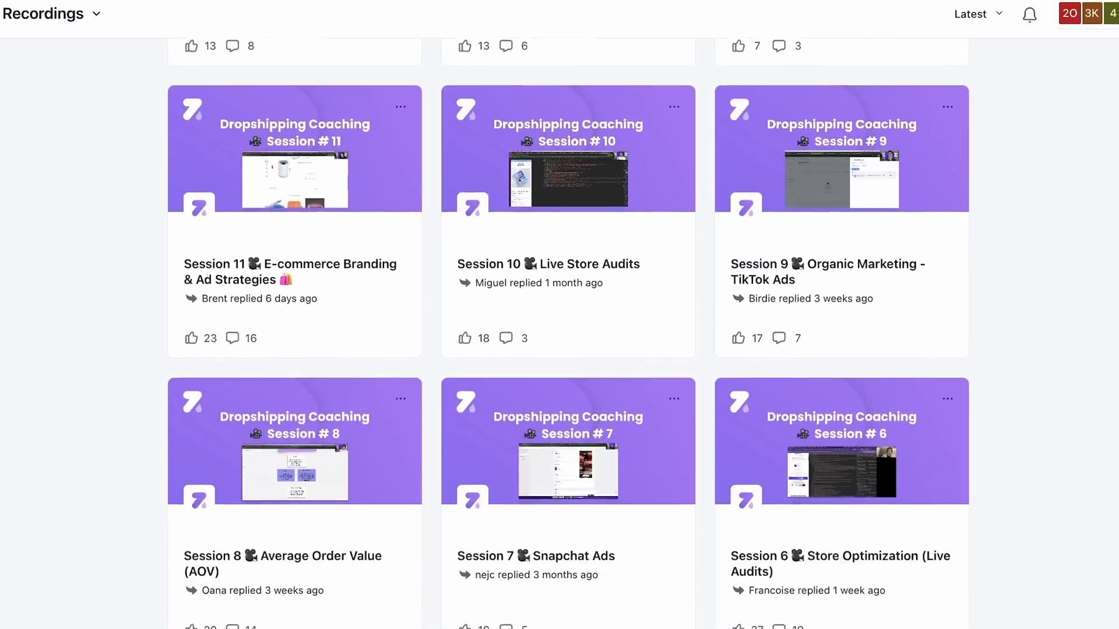
scroll(559, 326, "down", 4)
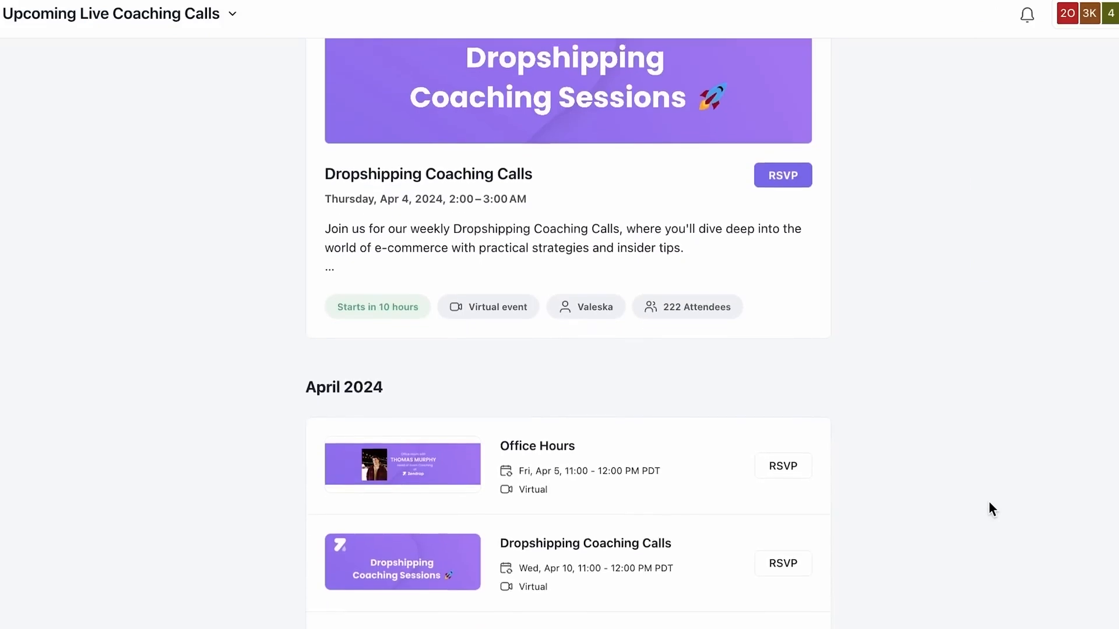
scroll(989, 505, "down", 6)
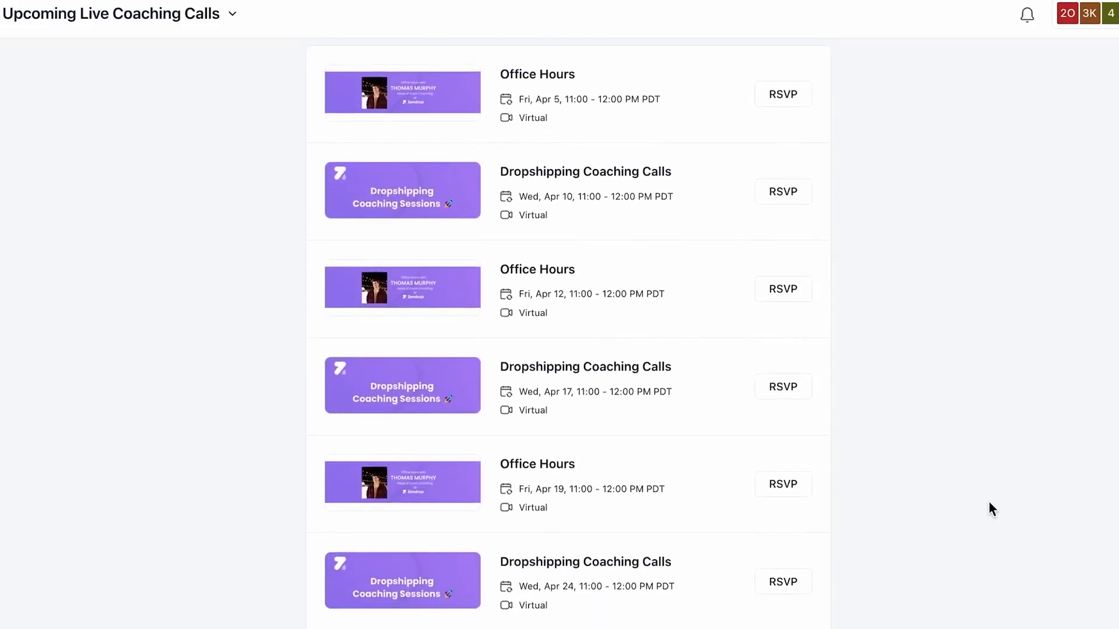
scroll(988, 501, "down", 10)
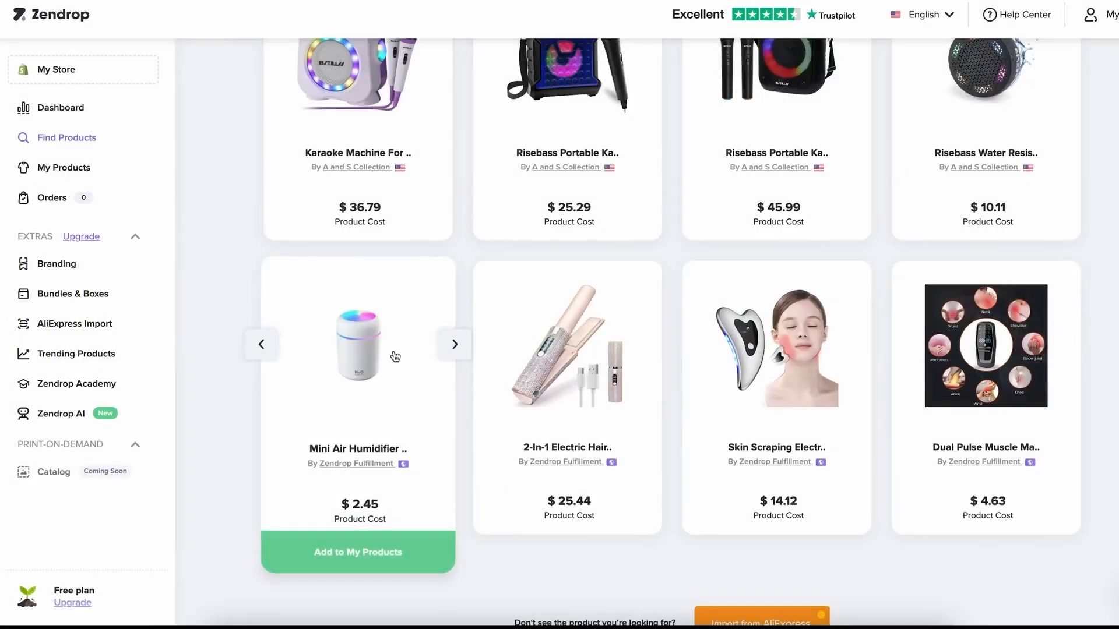
Add the Mini Air Humidifier from the Zendrop catalog to My Products and open its listing for review
scroll(411, 404, "down", 1)
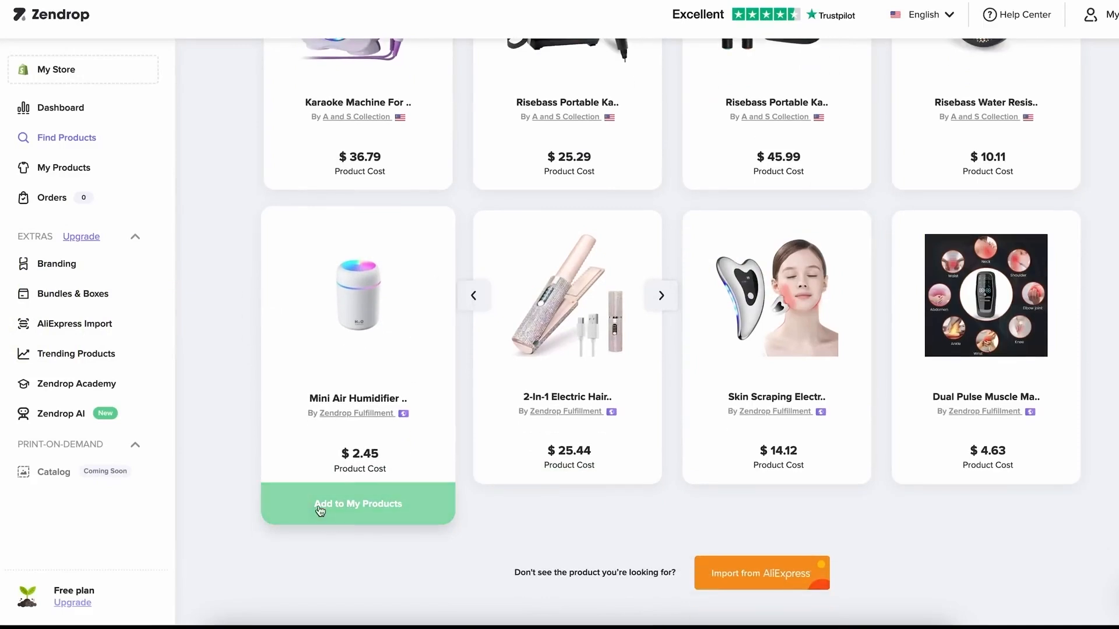
left_click(365, 504)
left_click(68, 169)
left_click(896, 279)
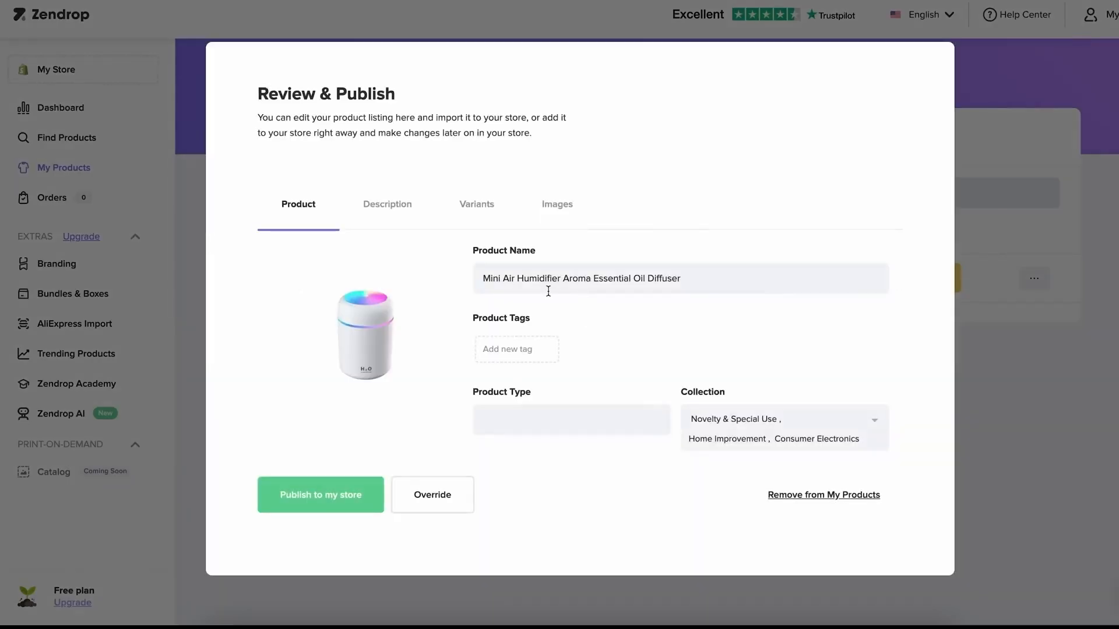
Review the humidifier's description and variants, publish the product to the store and accept the inventory and production delay conditions
left_click(387, 204)
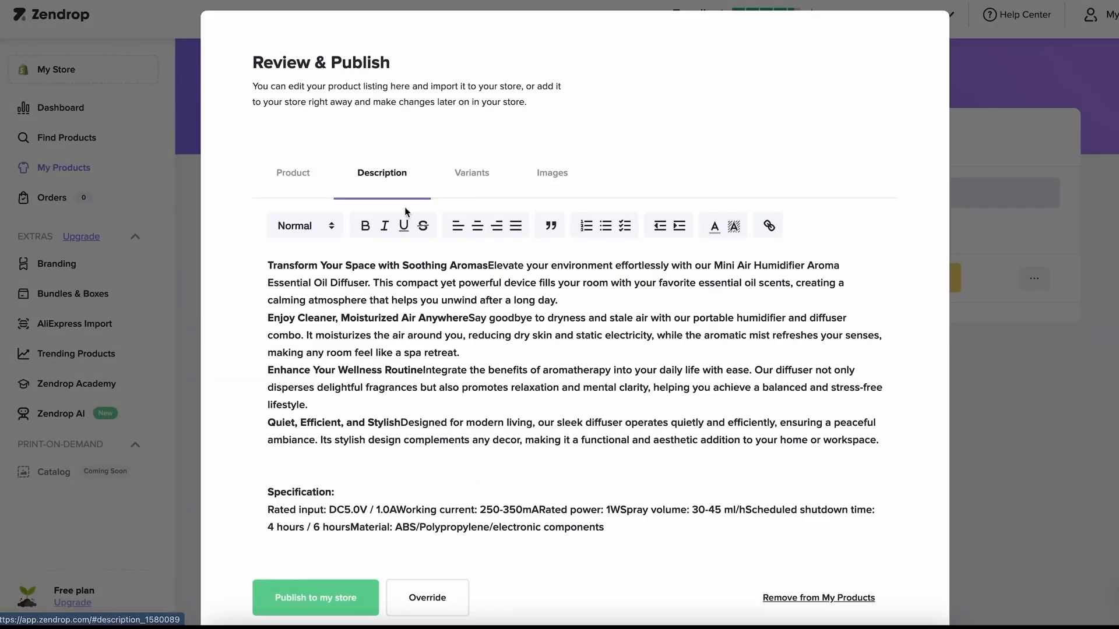
left_click(473, 173)
left_click(299, 206)
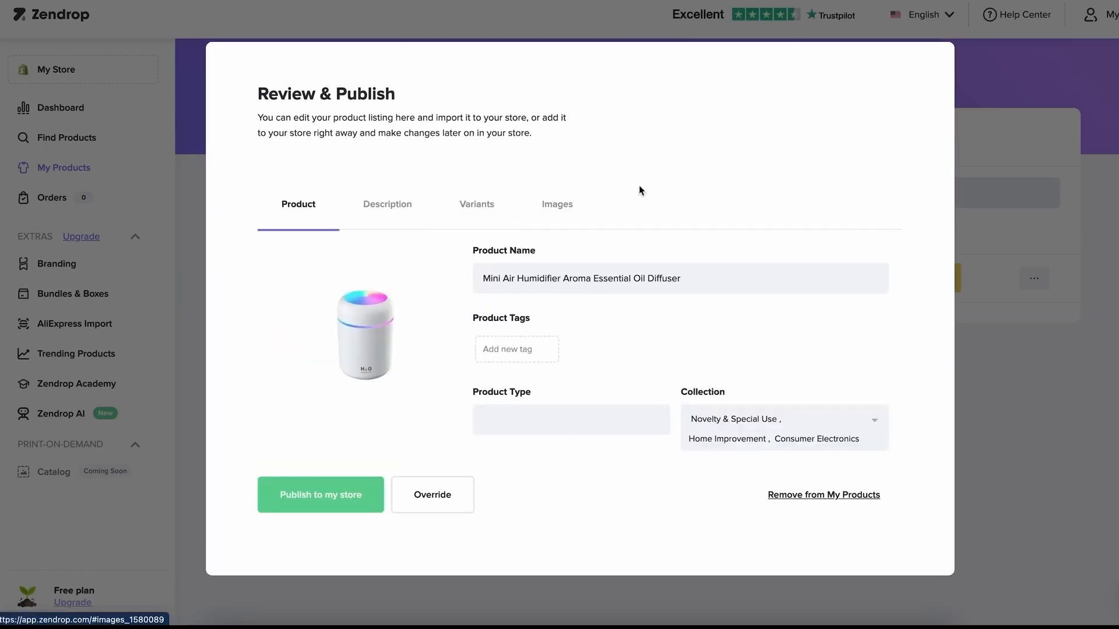
left_click(340, 495)
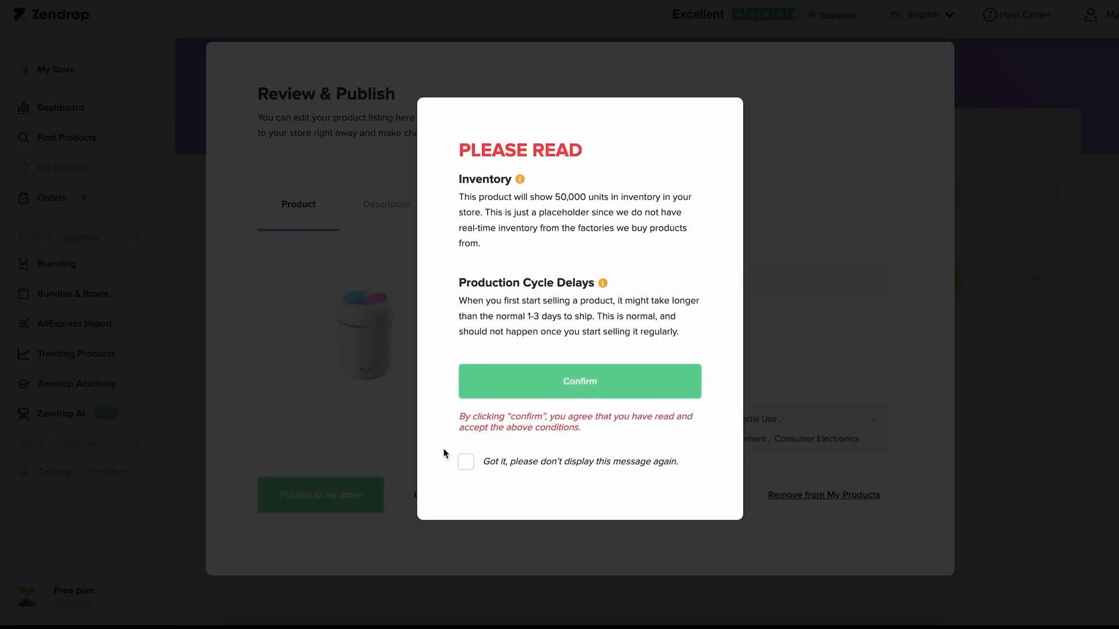
left_click(588, 380)
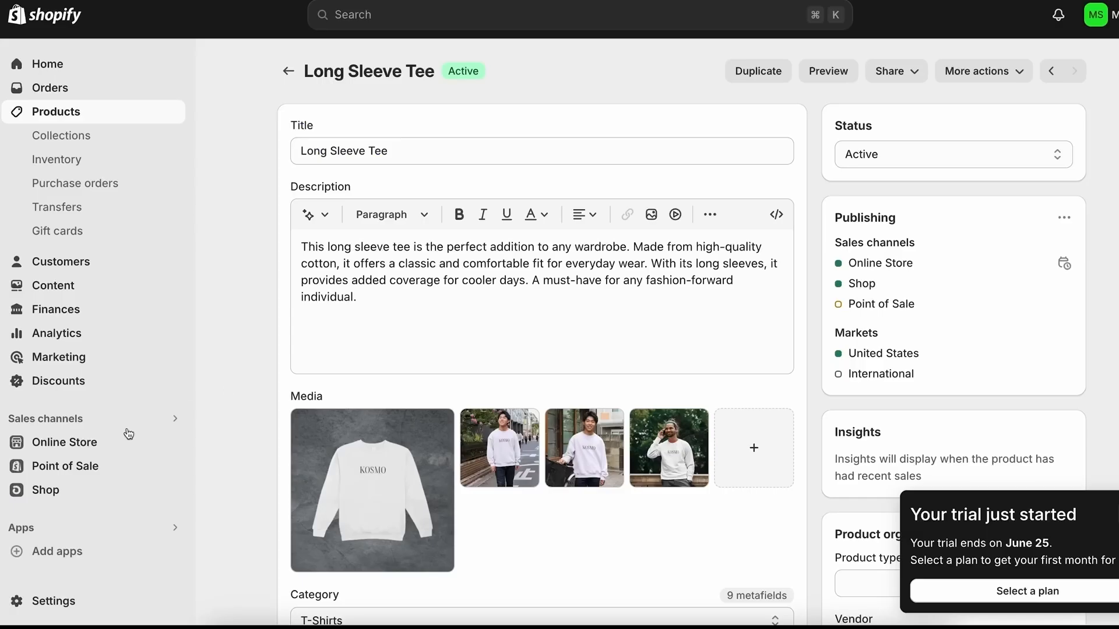
Switch to Shopify and create a new online store page titled "About Us"
left_click(76, 443)
left_click(75, 389)
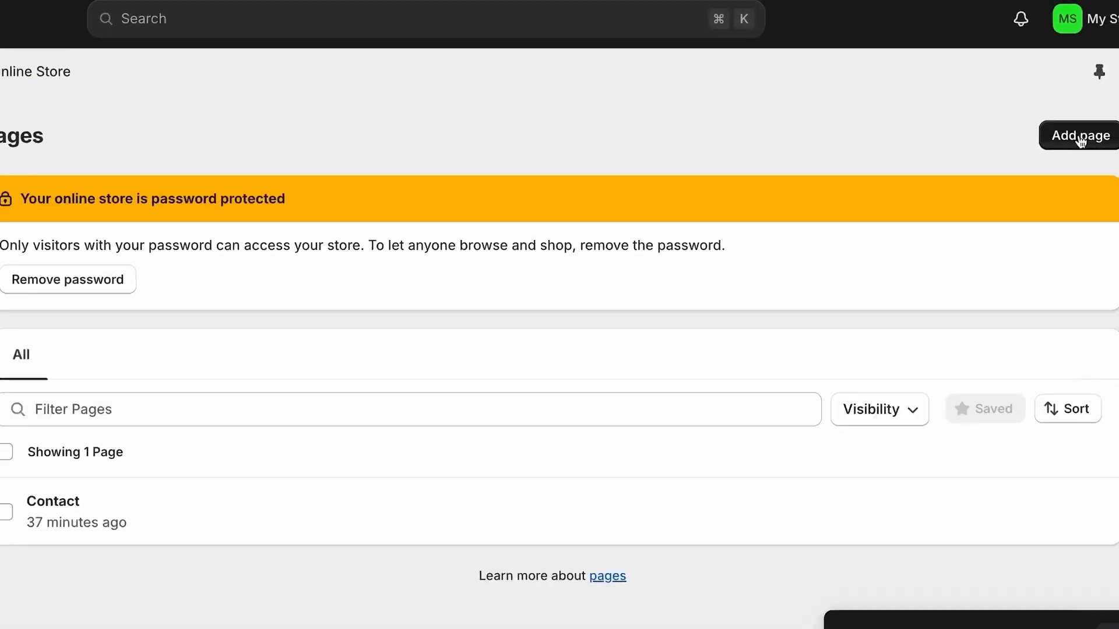
left_click(1079, 140)
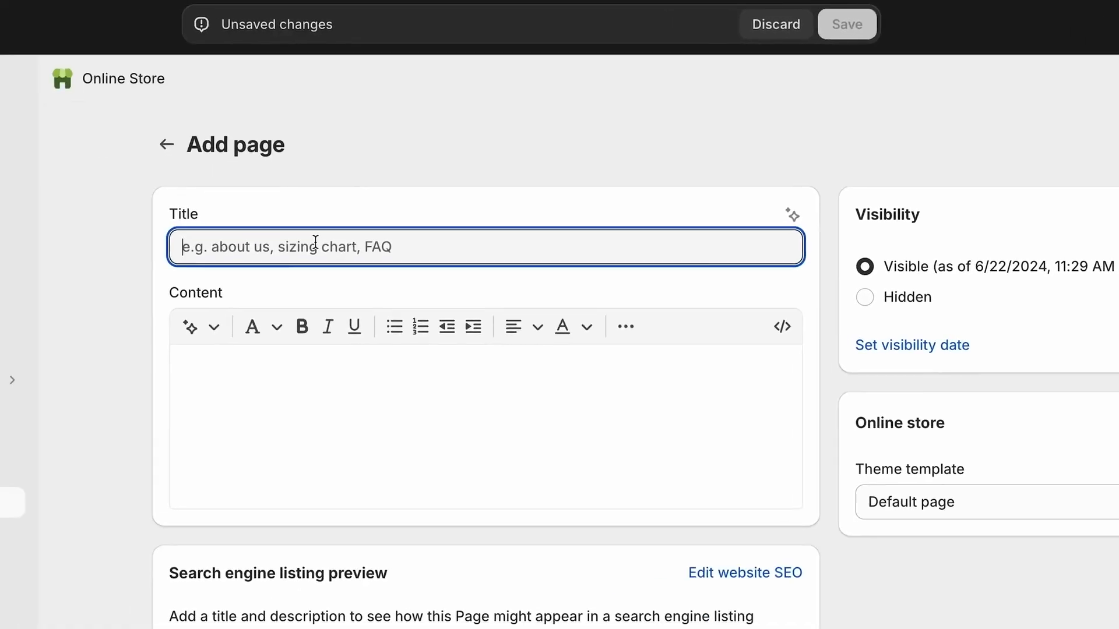
type("About Us")
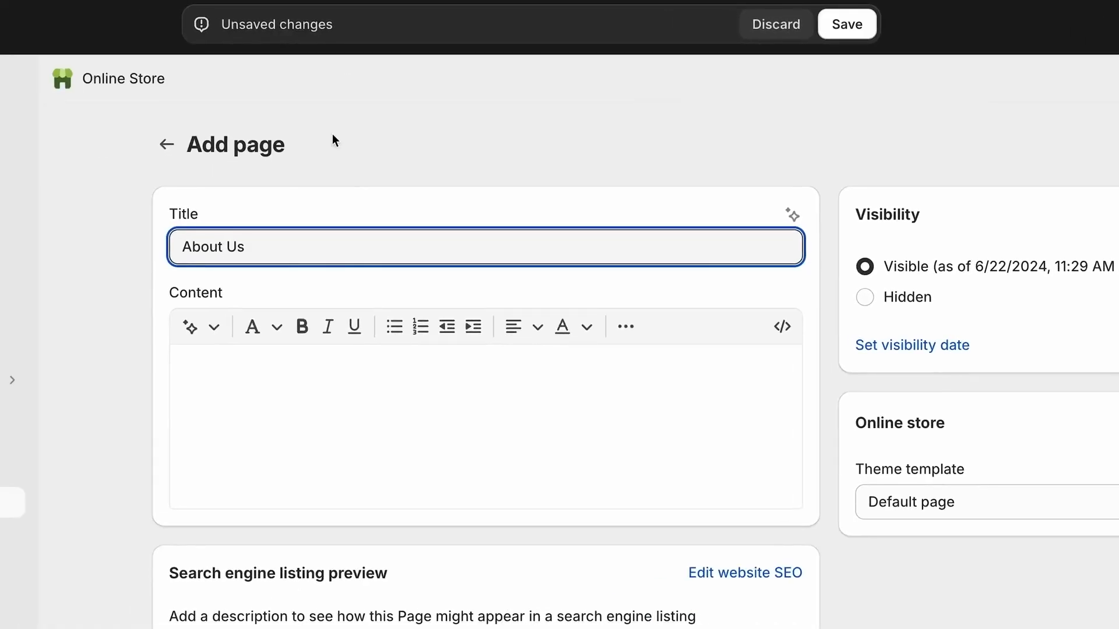
left_click(570, 164)
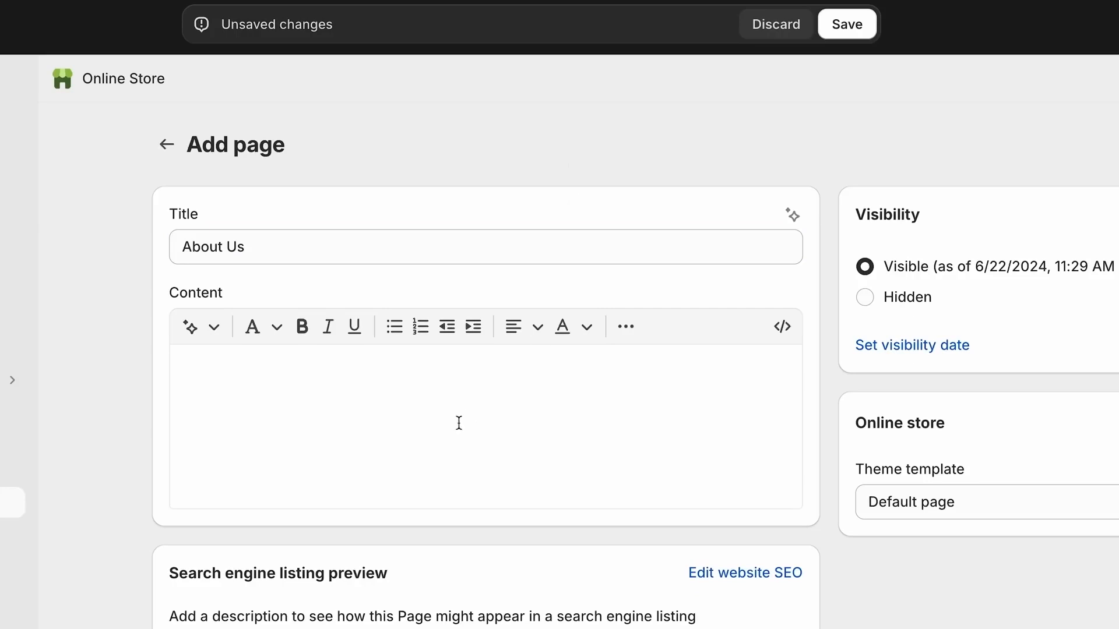
Generate the About Us page content with AI from the description "We sell clothing for men" and save the page
left_click(190, 326)
type("We sell clothing for men")
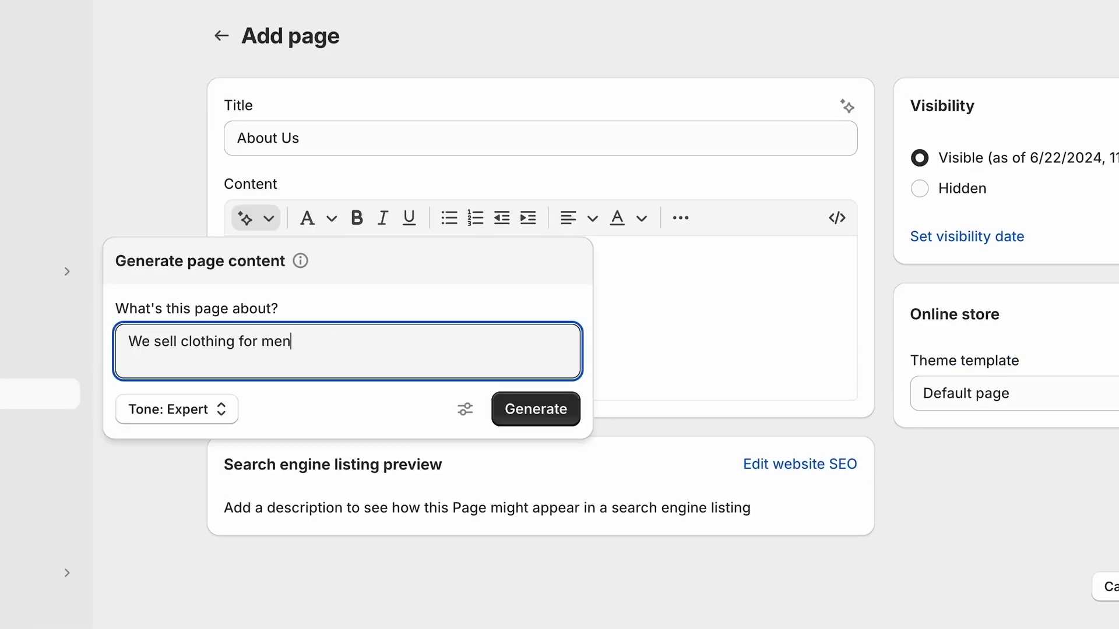
left_click(536, 409)
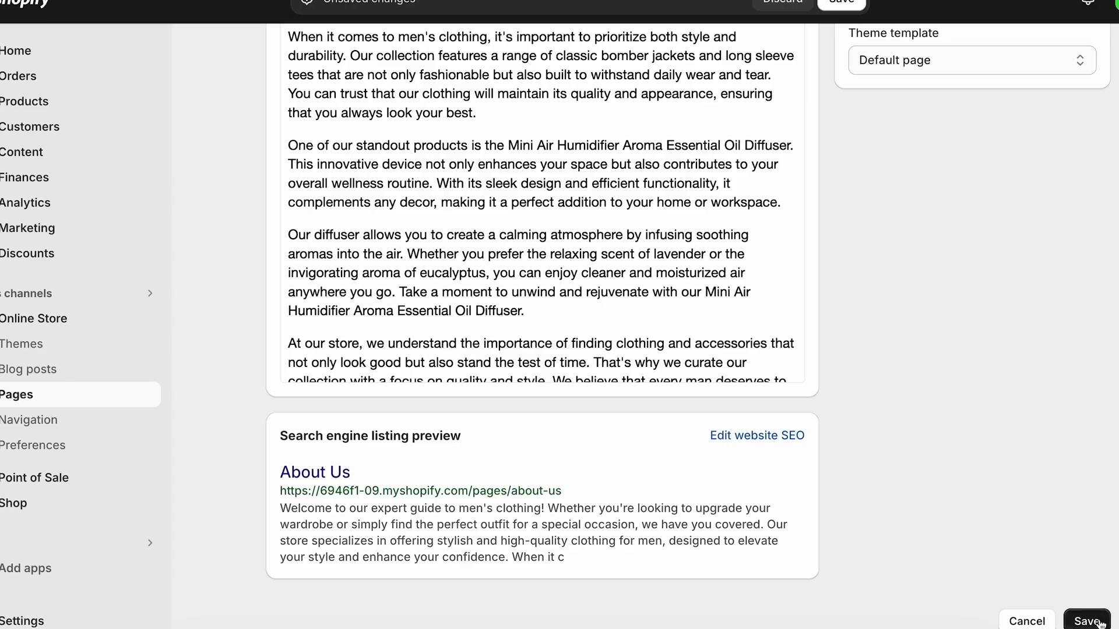
left_click(1087, 621)
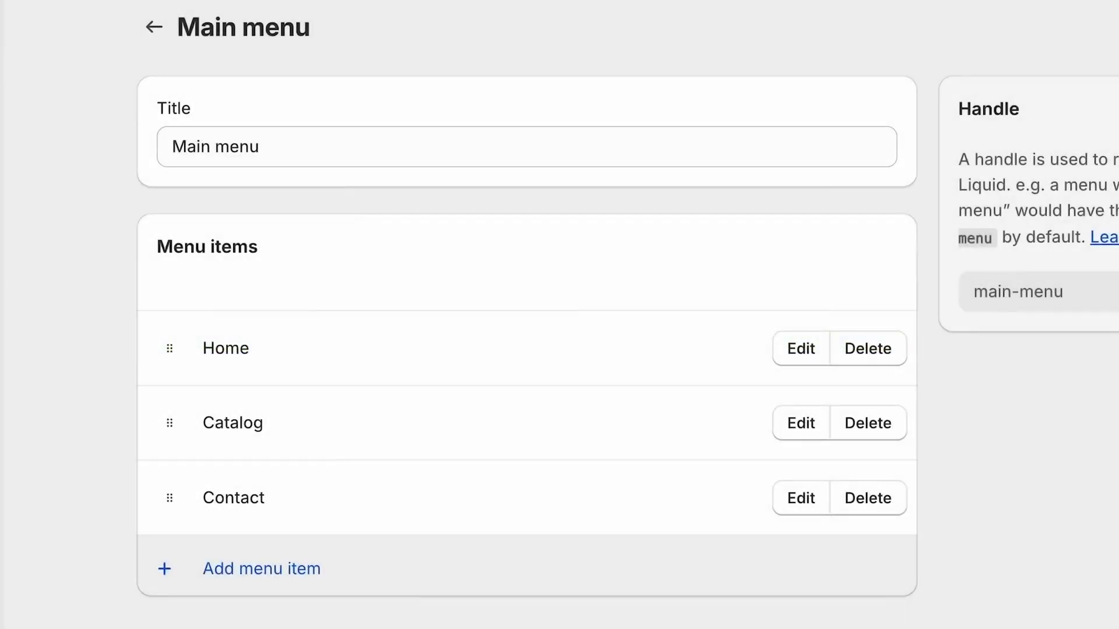
Add an "About Us" item linked to the About Us page, arrange the main menu as Home, About Us, Catalog, and save it
left_click(265, 571)
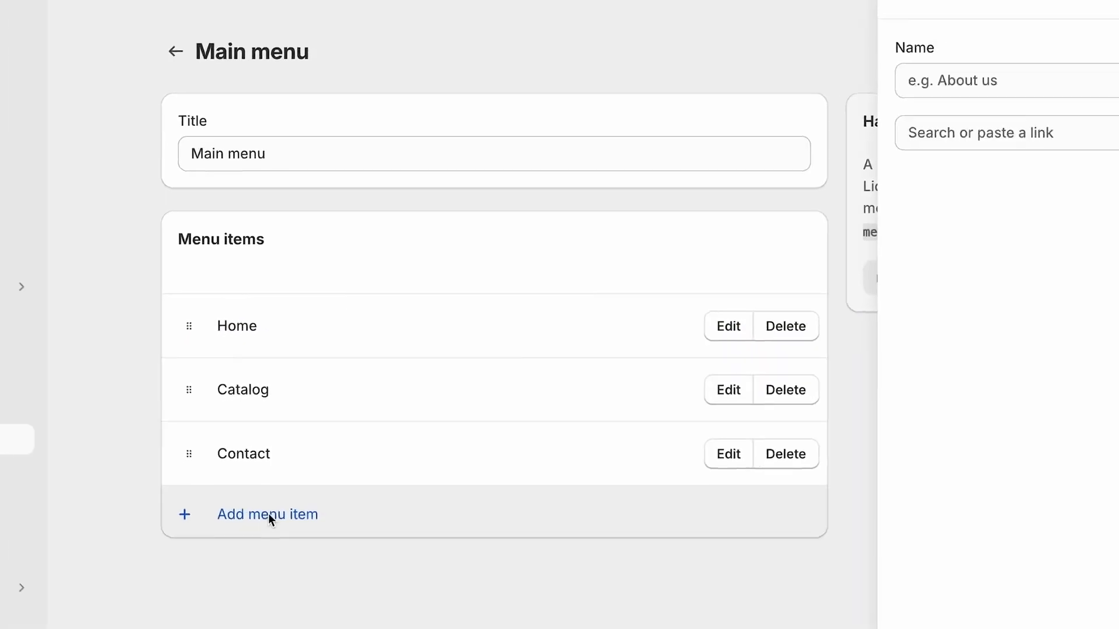
type("About Us")
left_click(994, 169)
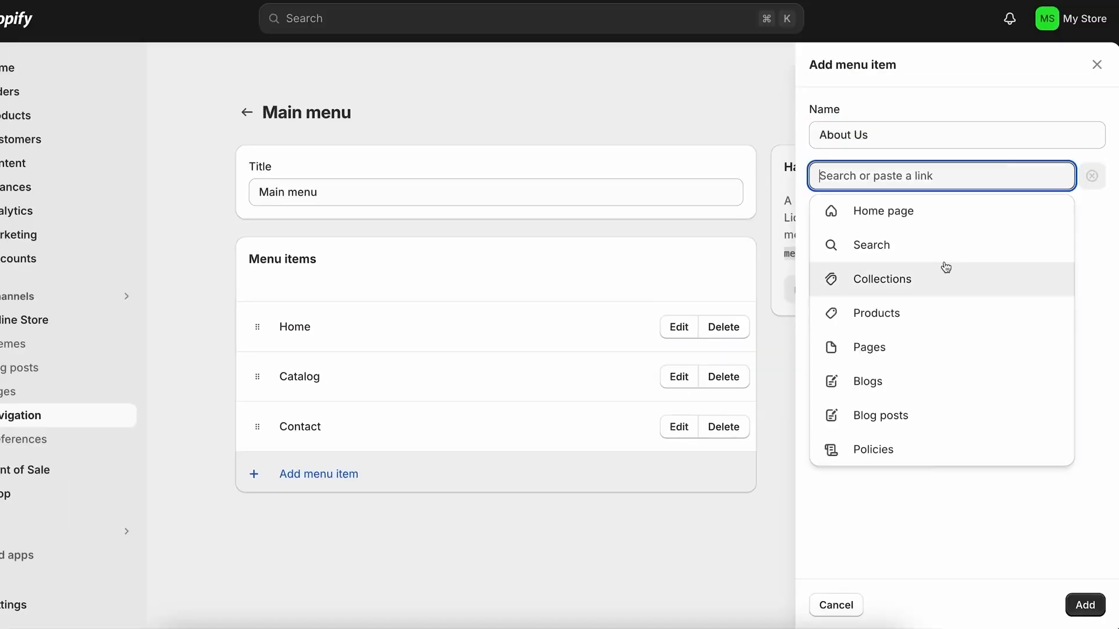
left_click(894, 355)
left_click(856, 245)
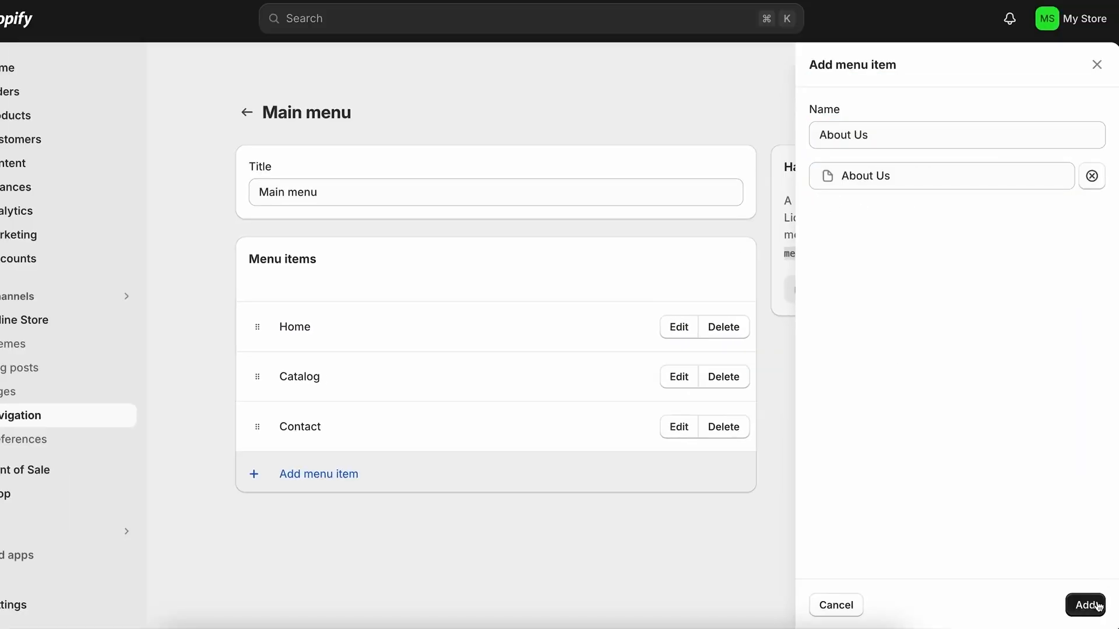
left_click(1085, 605)
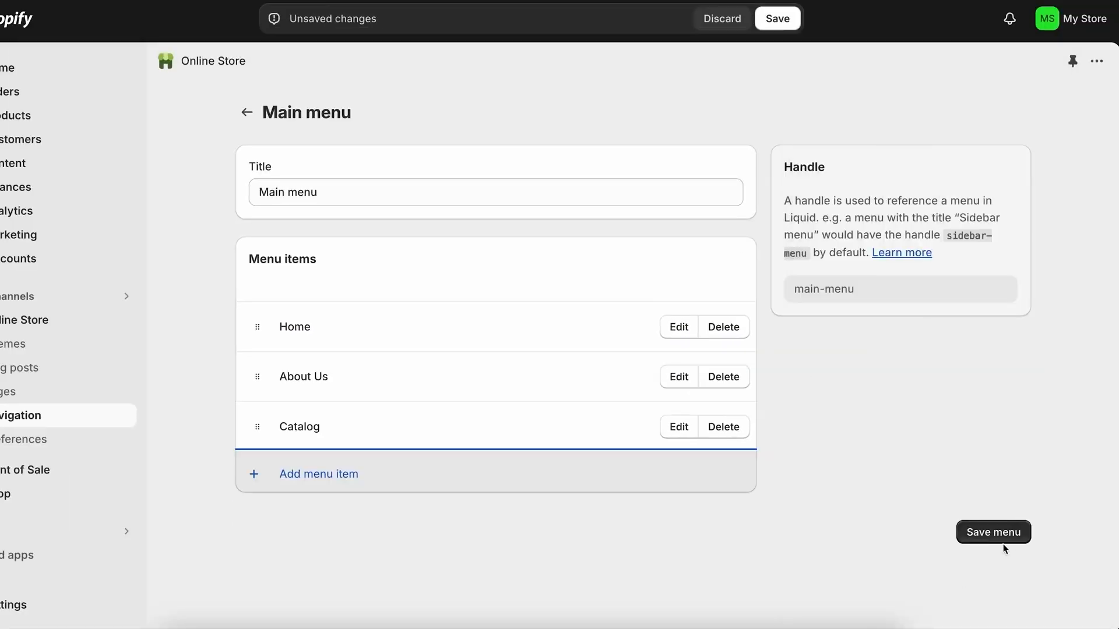
left_click(1003, 538)
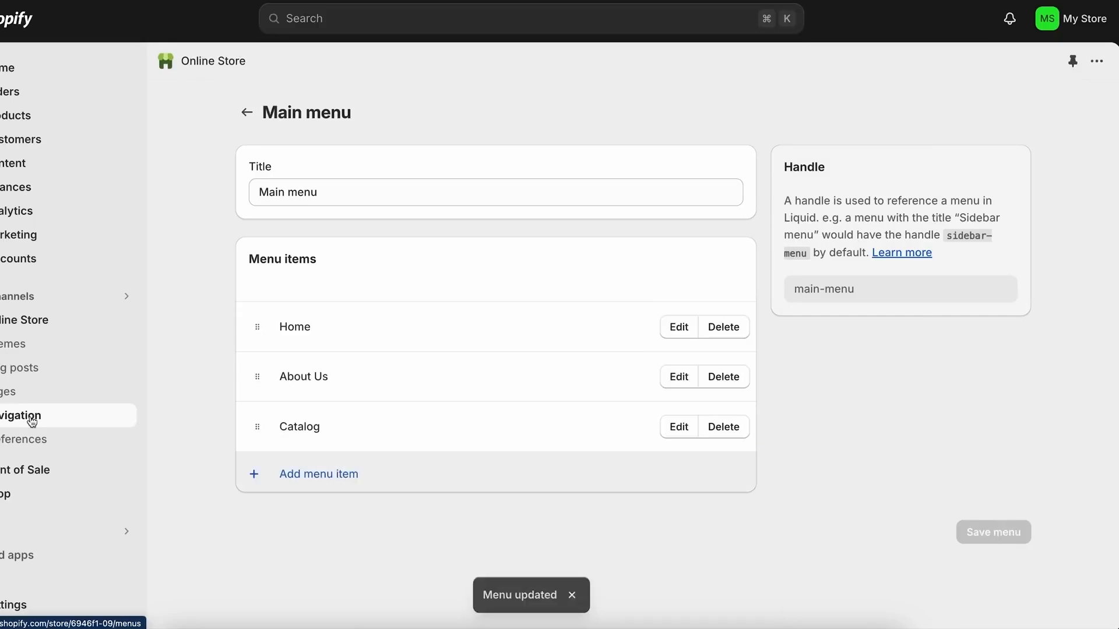
Return to the store's navigation overview and open the Footer menu
left_click(31, 418)
scroll(526, 400, "down", 1)
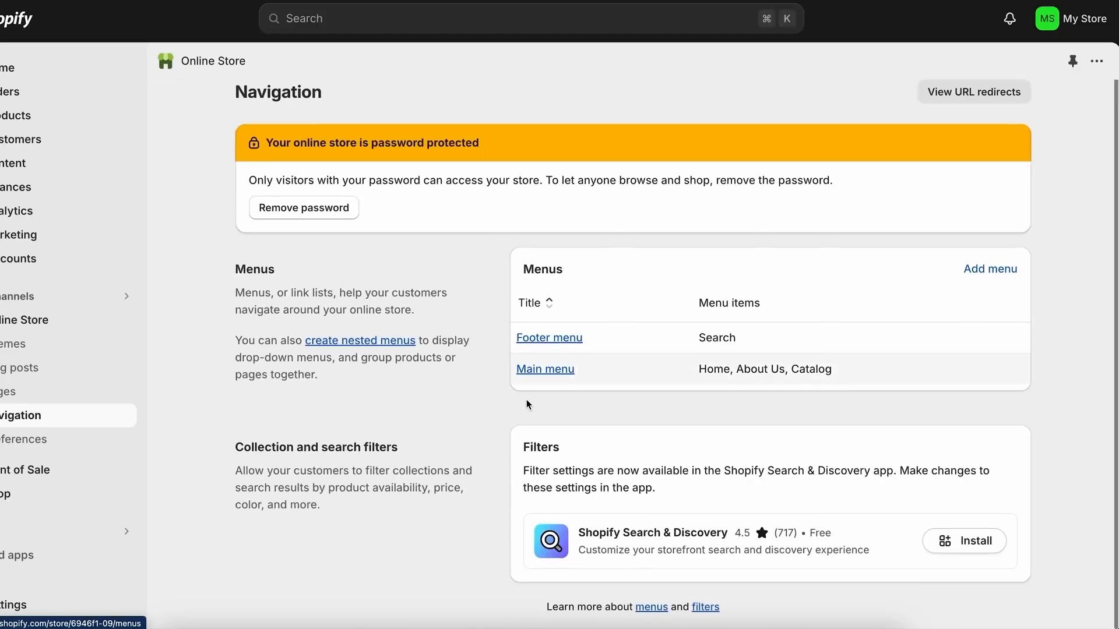
left_click(579, 340)
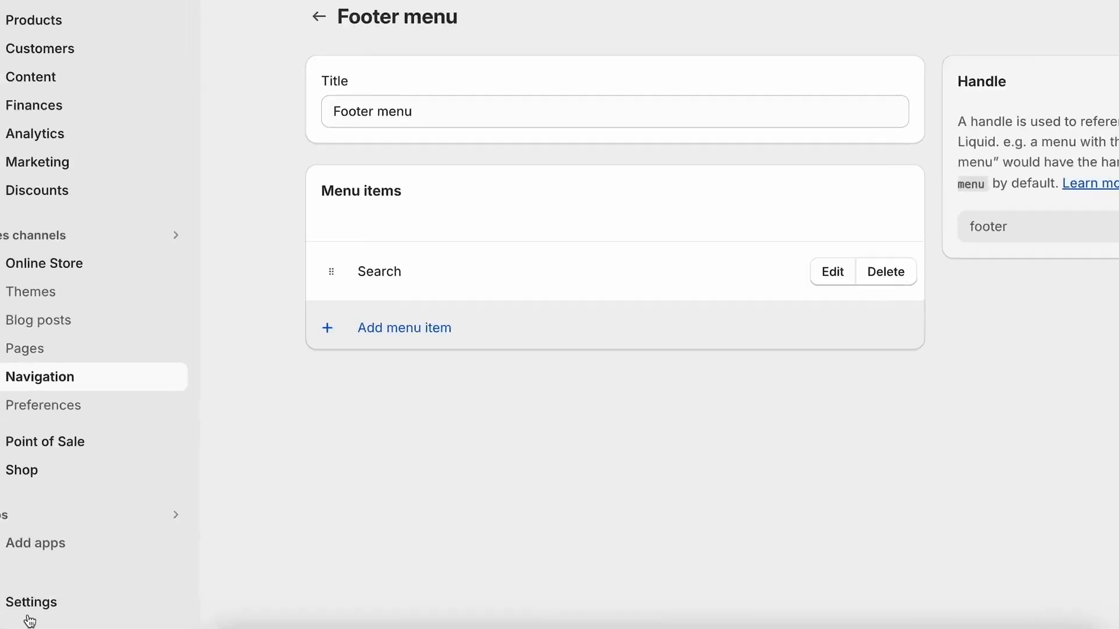
Publish the return and refund policy from its template in the store's policy settings, and insert the template for the privacy policy
left_click(12, 605)
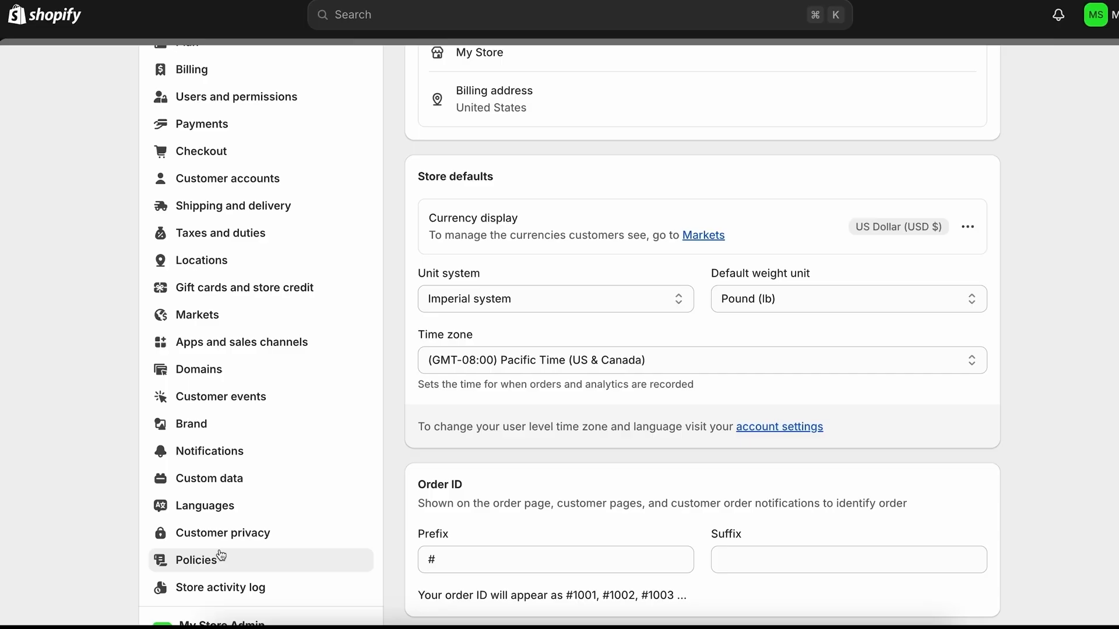
left_click(199, 562)
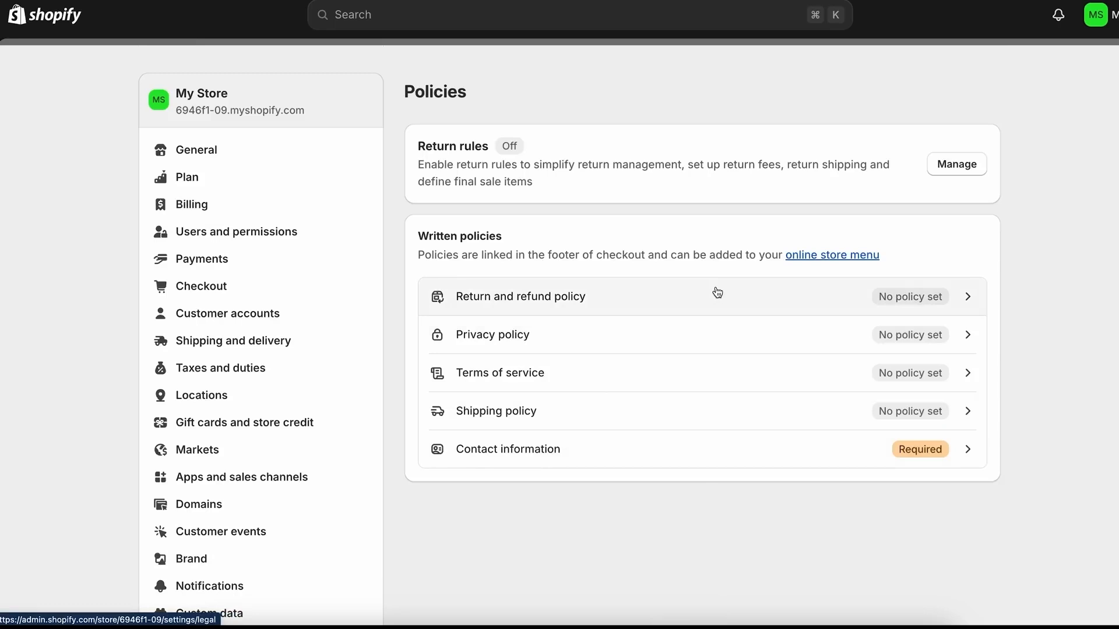
left_click(686, 301)
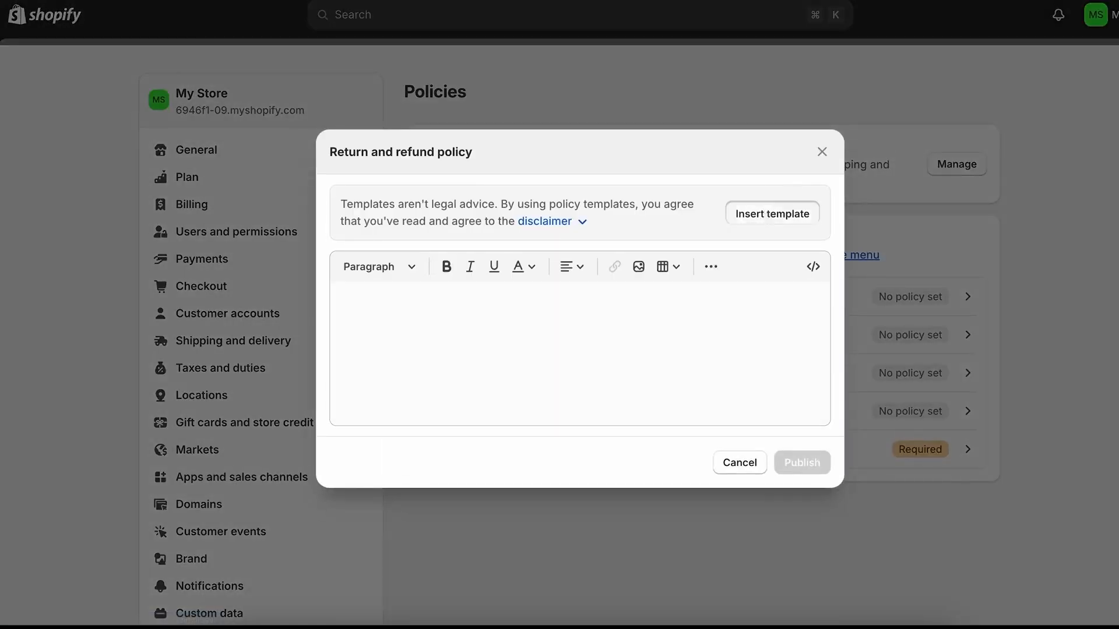
left_click(765, 215)
scroll(656, 415, "down", 10)
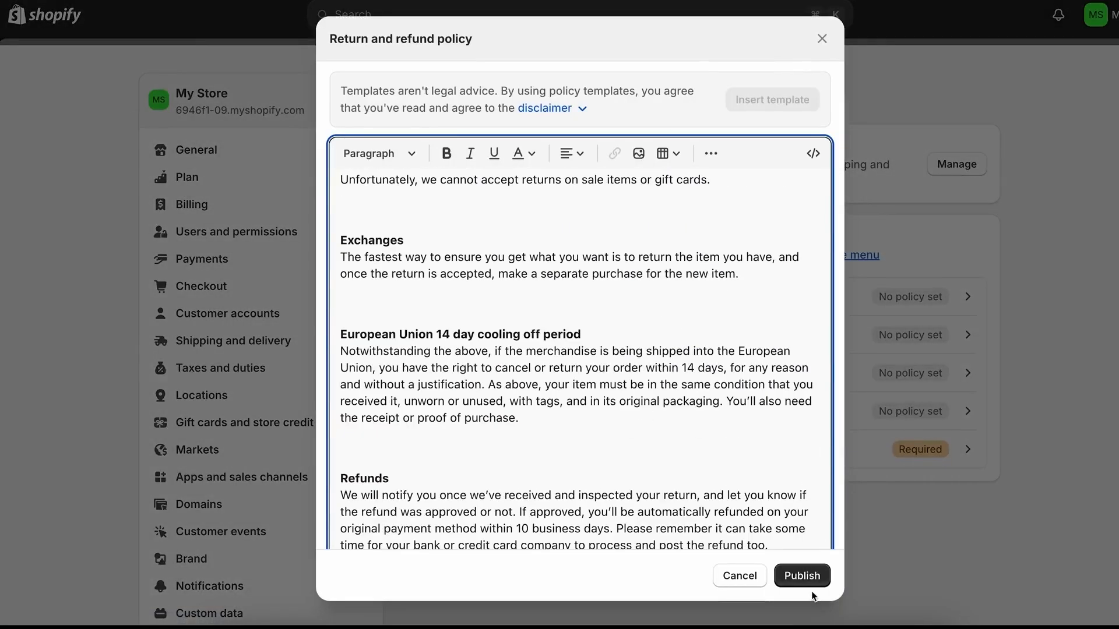
left_click(795, 577)
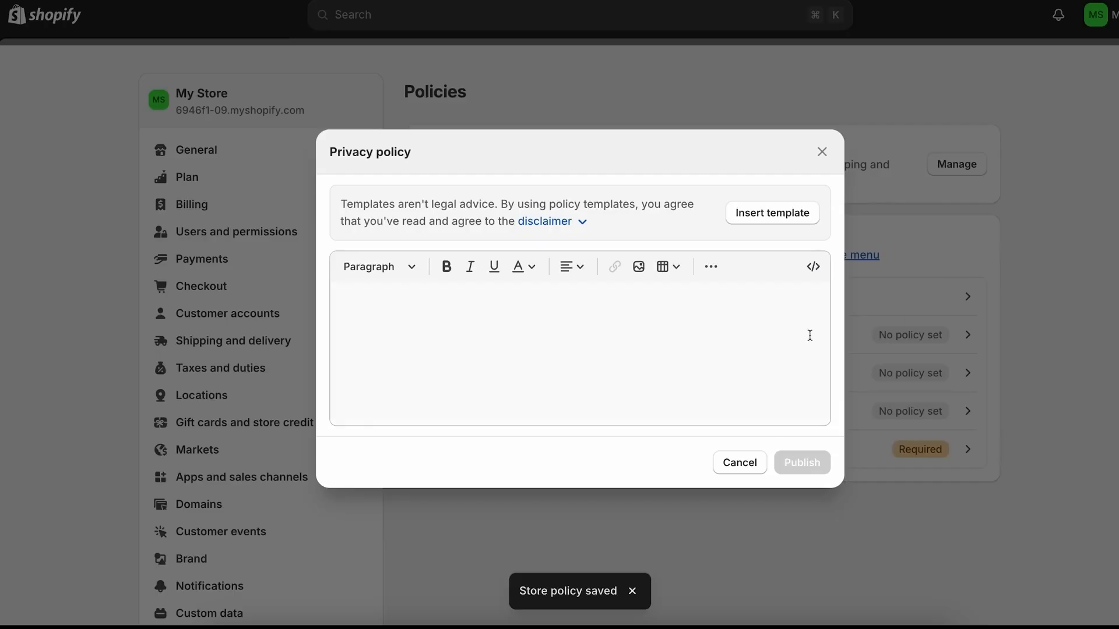
left_click(780, 222)
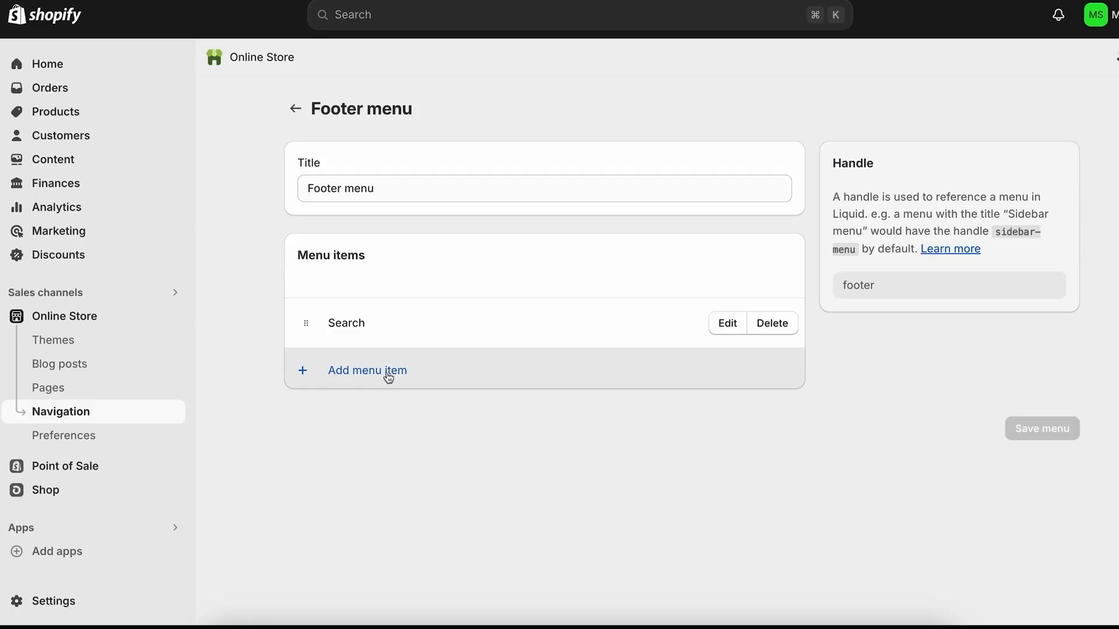
Add Privacy Policy, Refund Policy and Terms of Service links to the footer menu, save it, and check the home page in the theme editor
left_click(388, 375)
left_click(955, 172)
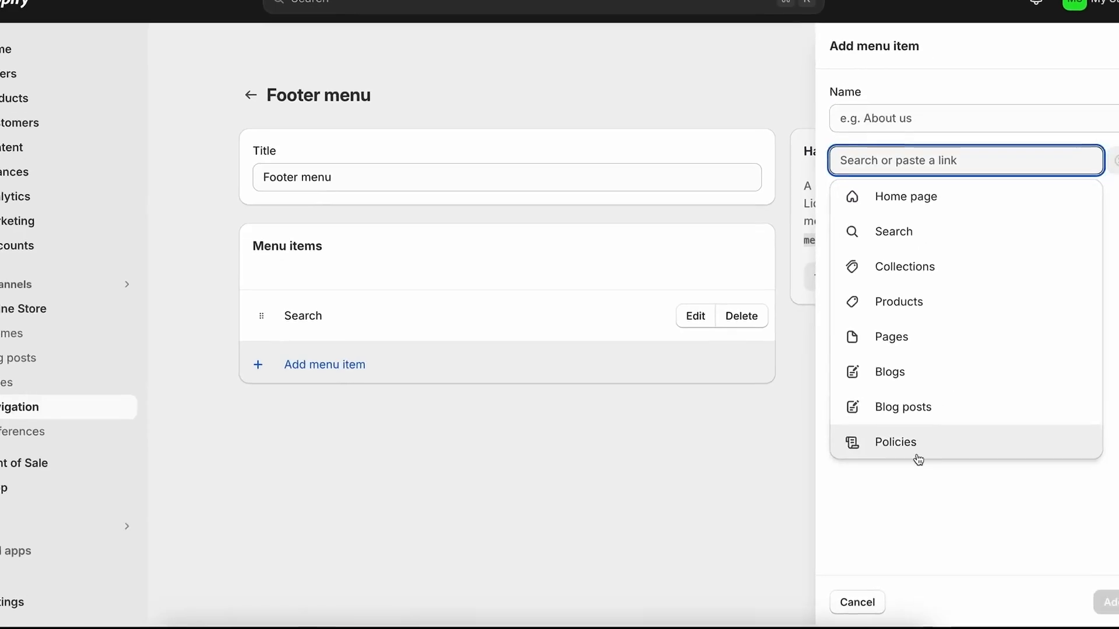
left_click(928, 452)
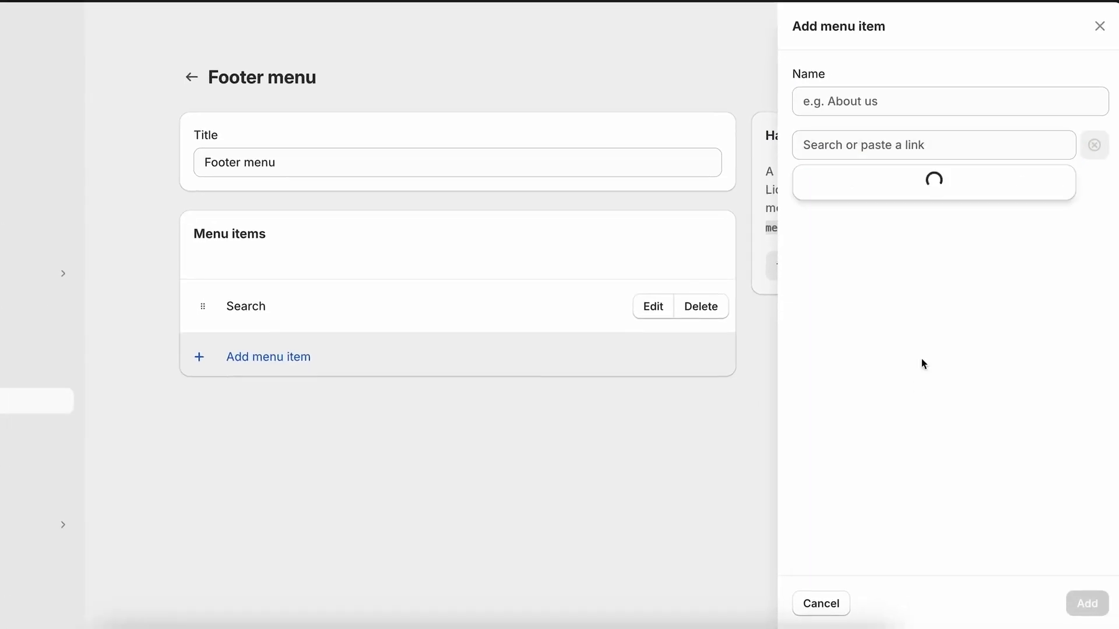
left_click(851, 226)
left_click(1086, 603)
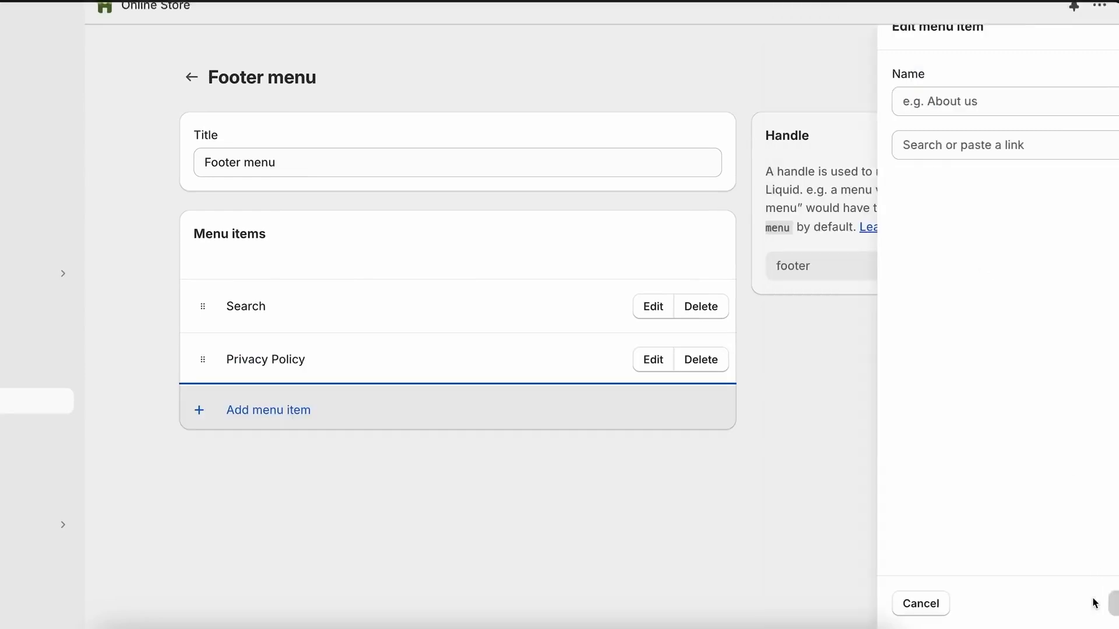
left_click(266, 409)
left_click(875, 152)
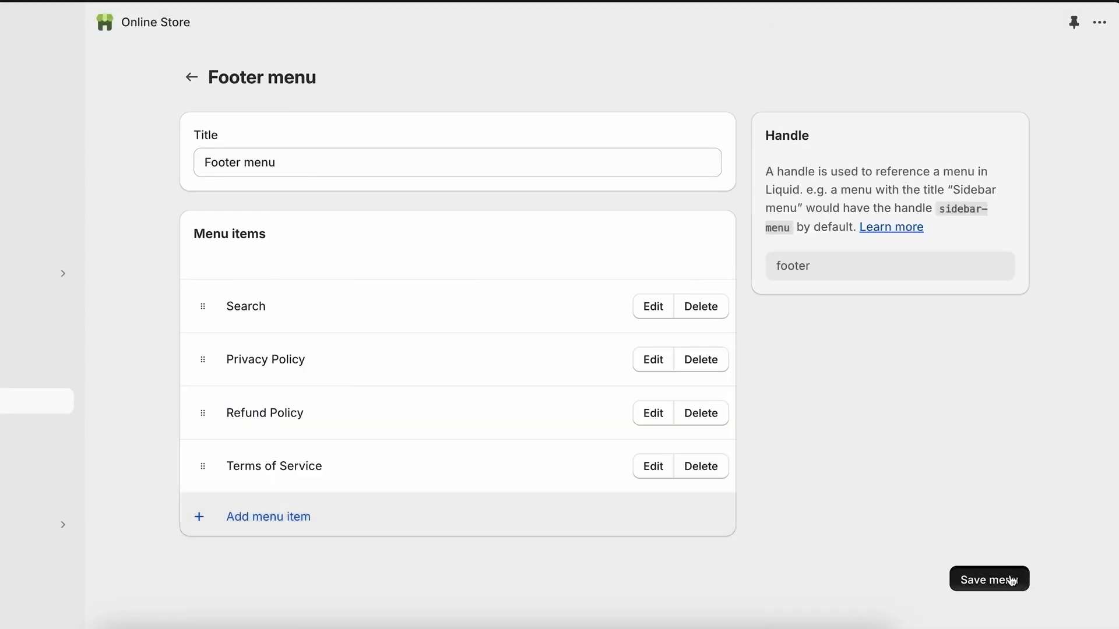
left_click(1008, 580)
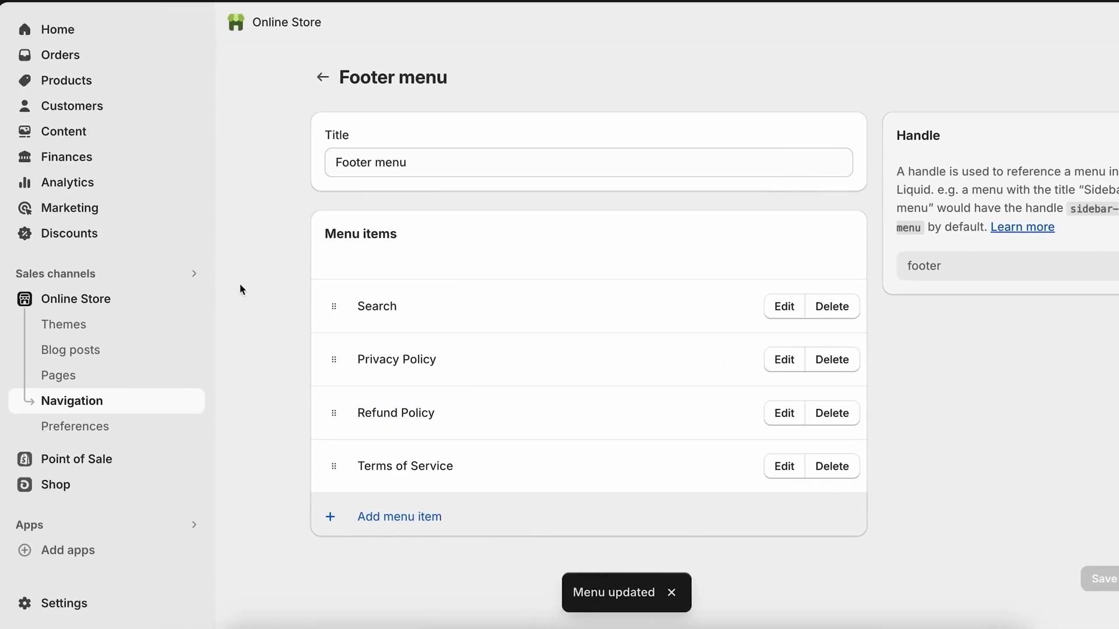
left_click(82, 325)
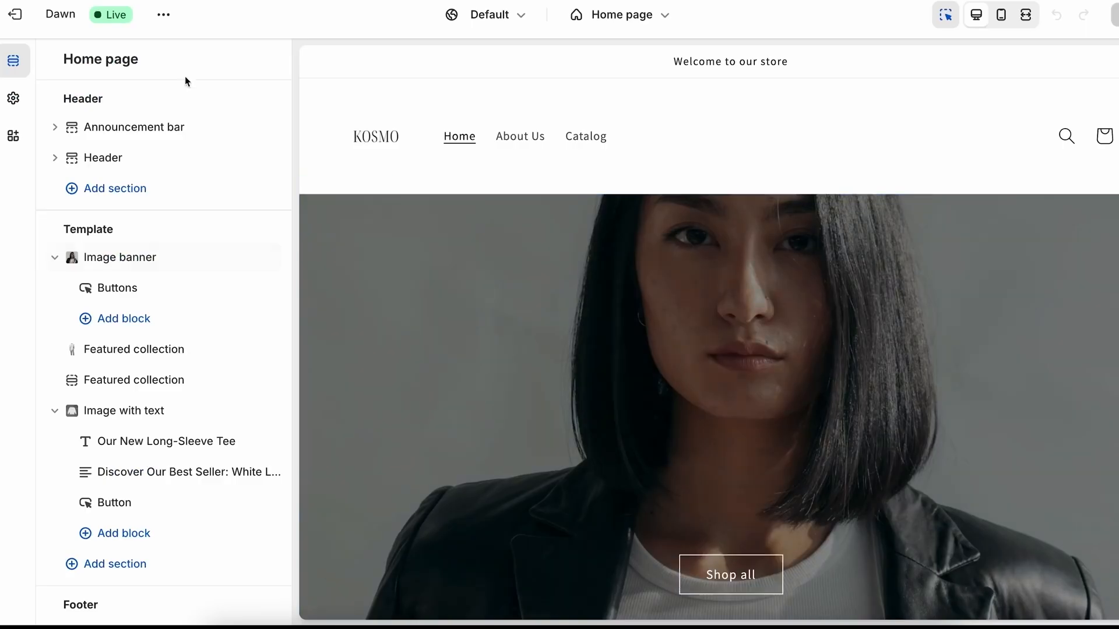
left_click(14, 23)
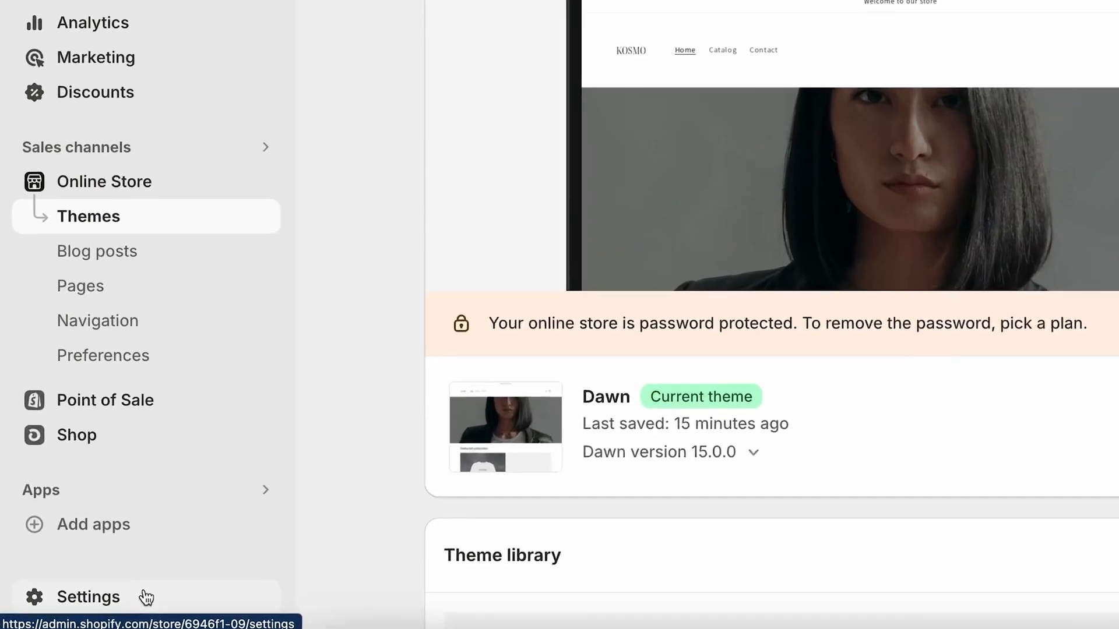
Start the Shopify Payments account setup in the store's payment settings and open the form for the business details
left_click(88, 601)
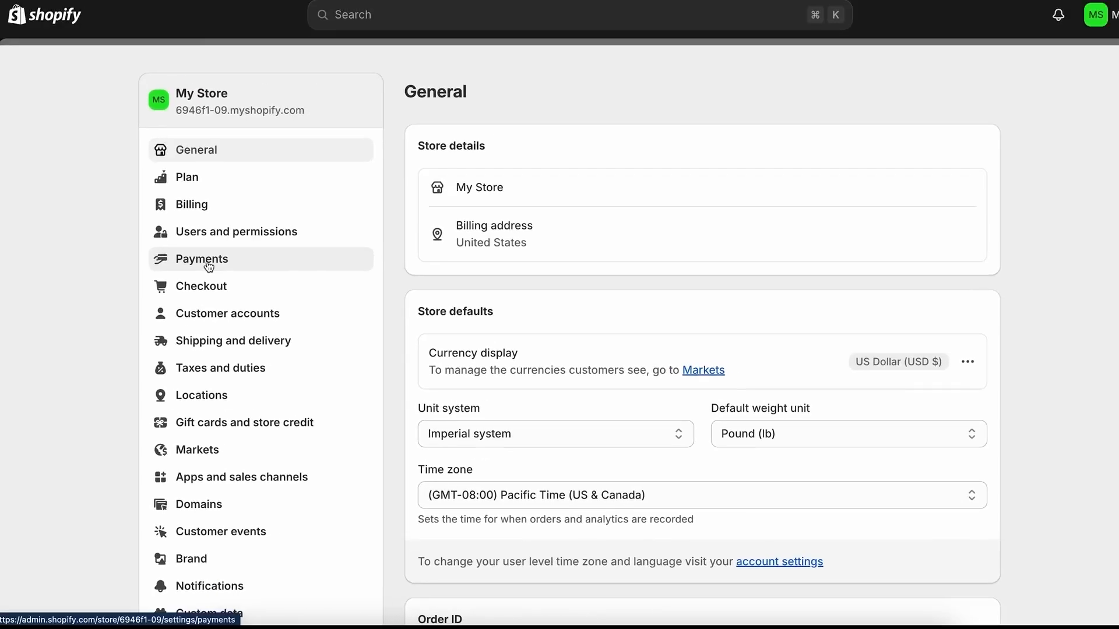
left_click(209, 266)
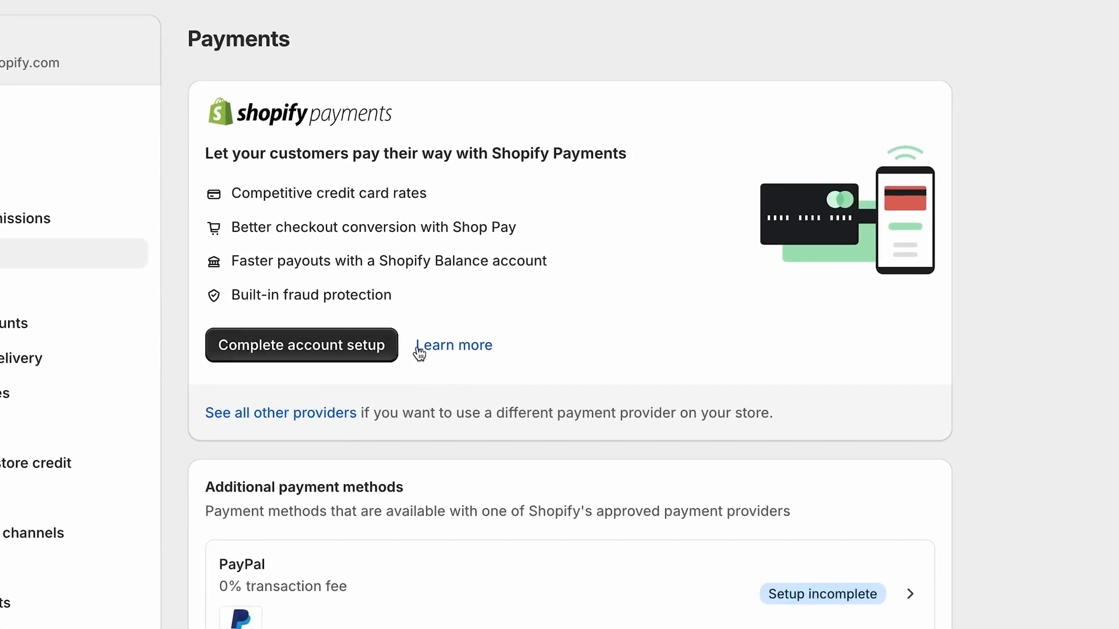
left_click(307, 357)
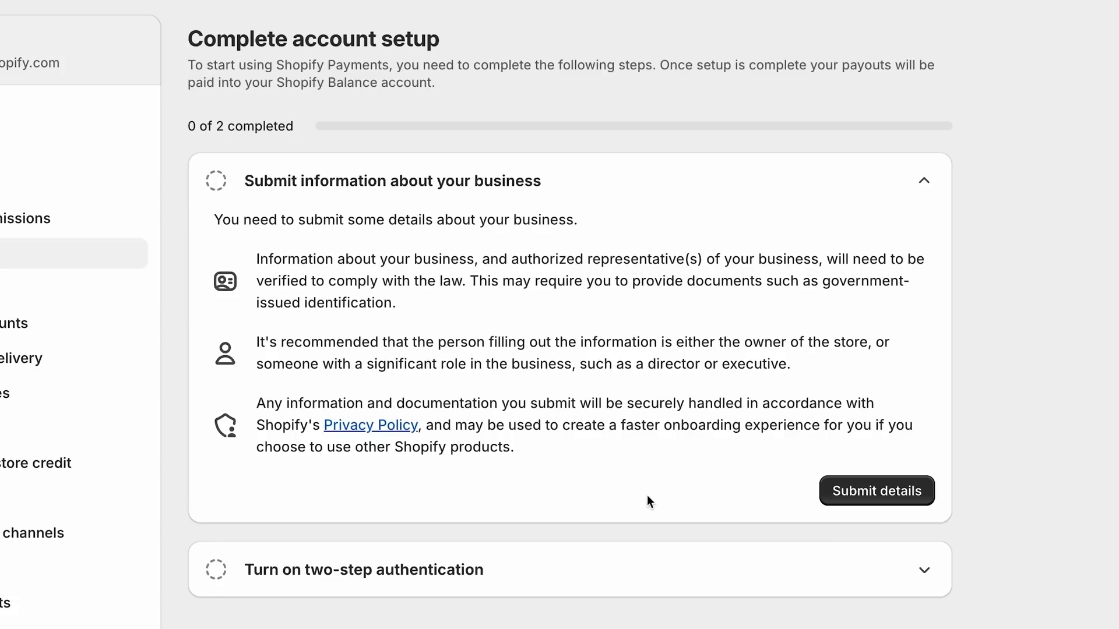
left_click(906, 493)
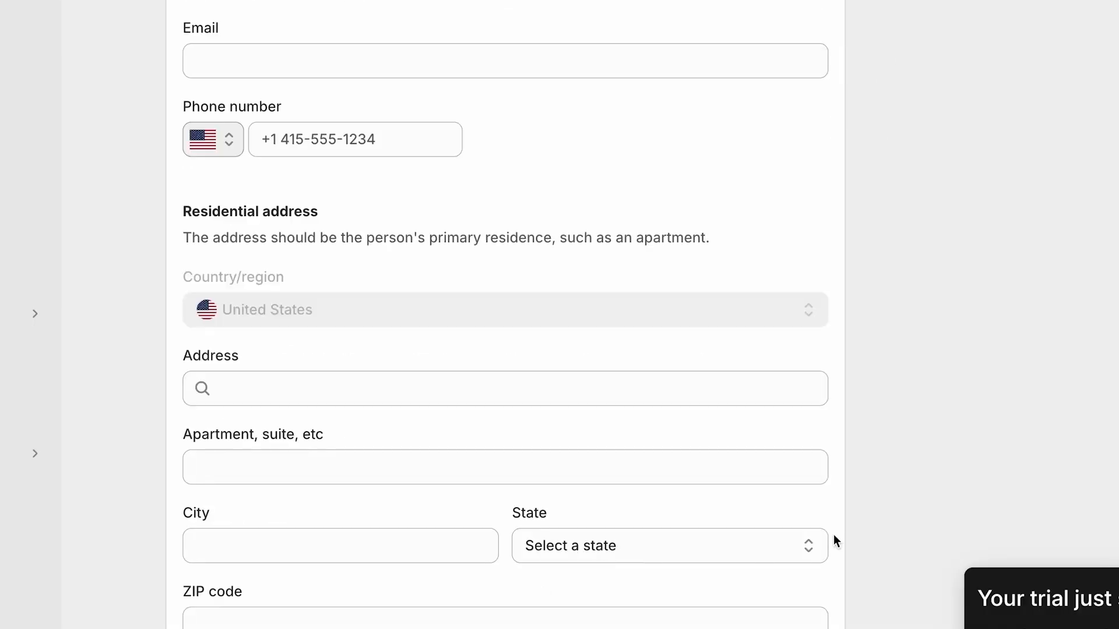
scroll(833, 541, "up", 7)
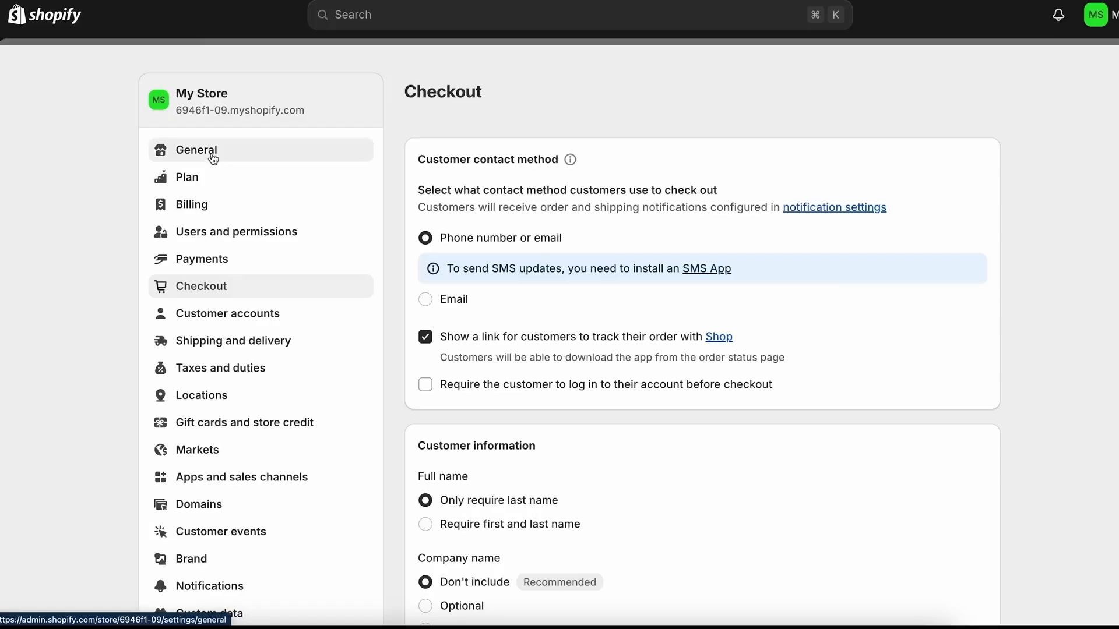
Review the store's checkout, shipping and delivery, and taxes and duties settings
scroll(225, 465, "down", 5)
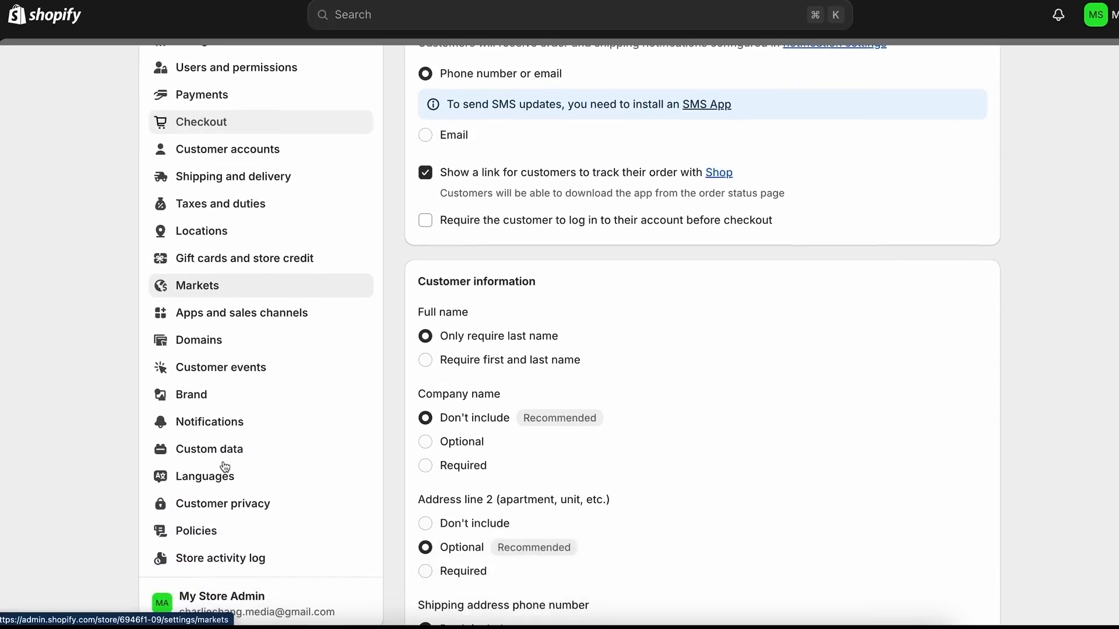
scroll(248, 157, "up", 1)
scroll(452, 192, "up", 3)
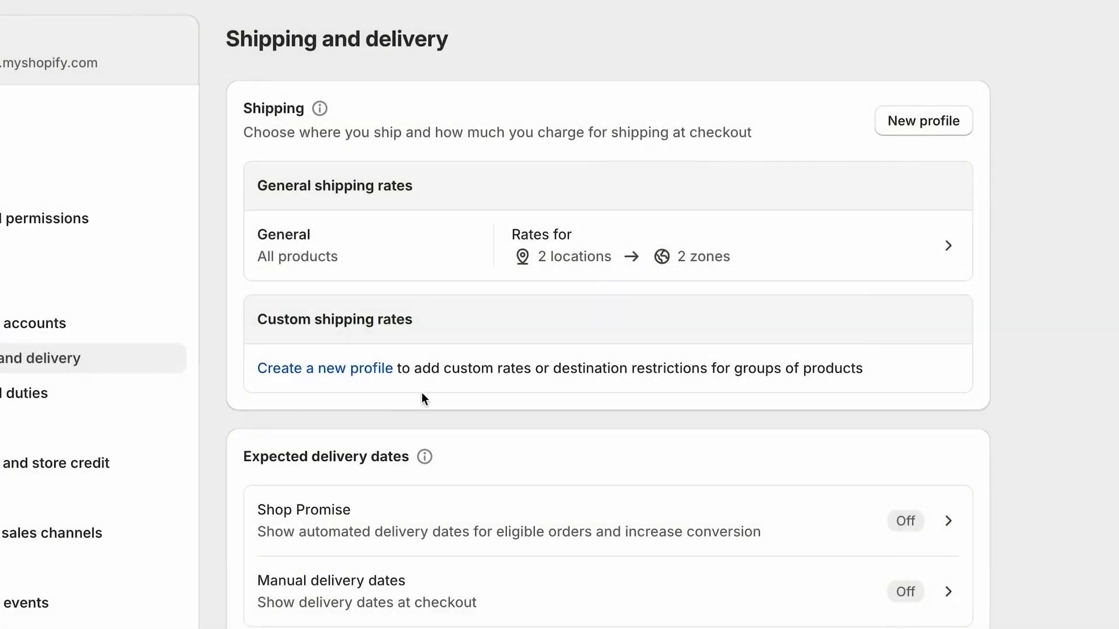
scroll(481, 392, "down", 12)
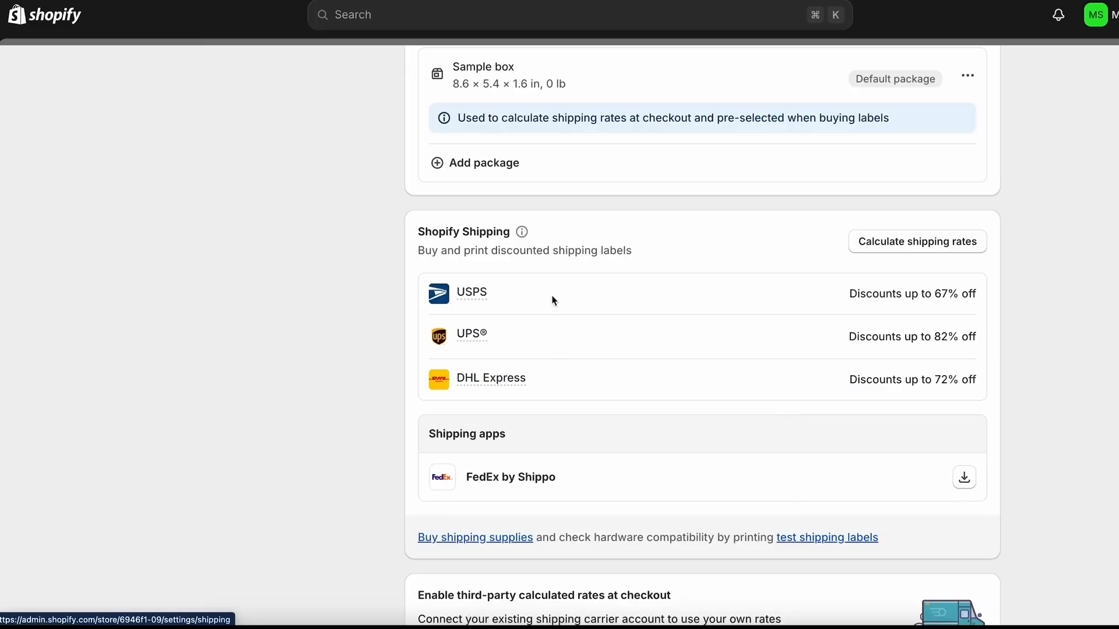
left_click(252, 374)
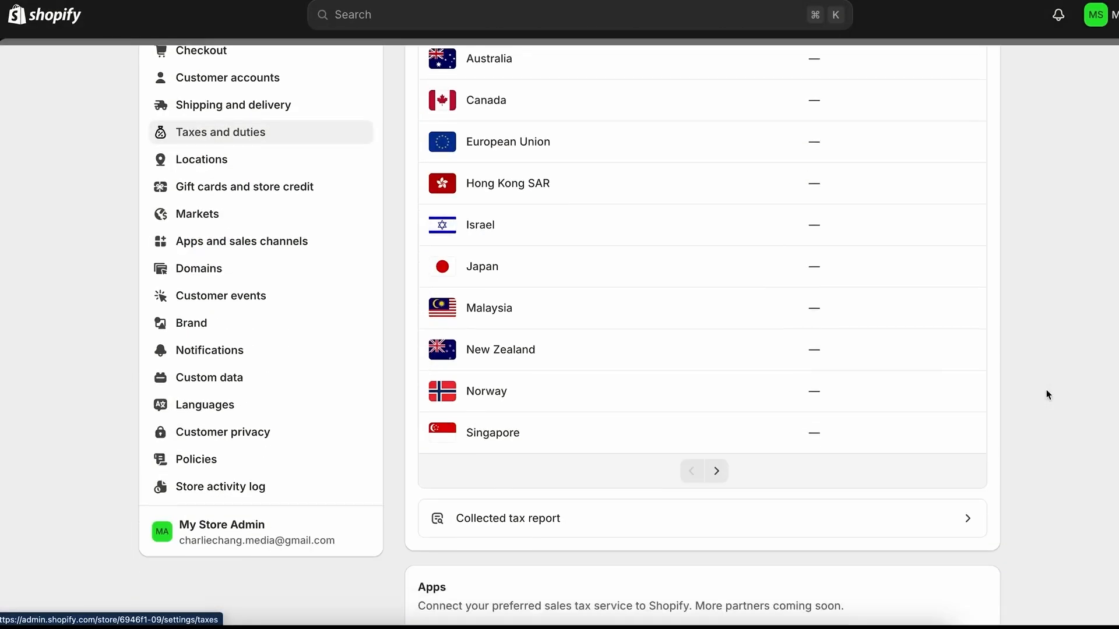
scroll(1046, 389, "down", 5)
scroll(1047, 390, "up", 10)
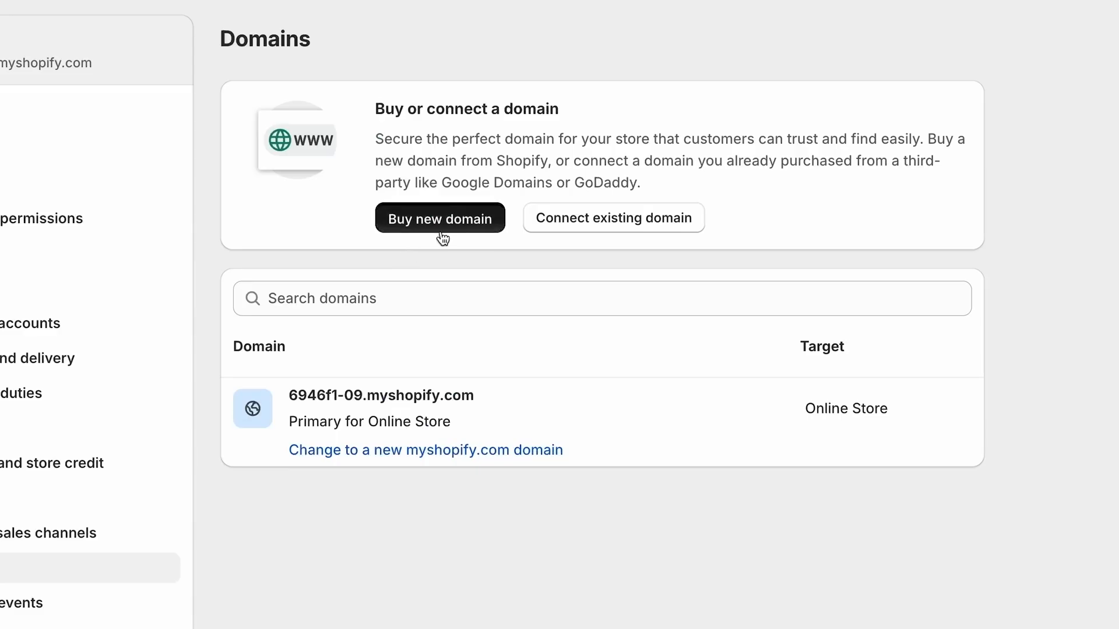
Search for the new domain kosmoclothingdemo.com in the domain settings and buy it for the store
left_click(575, 237)
left_click(536, 198)
type("kosmoclothingdemo.com")
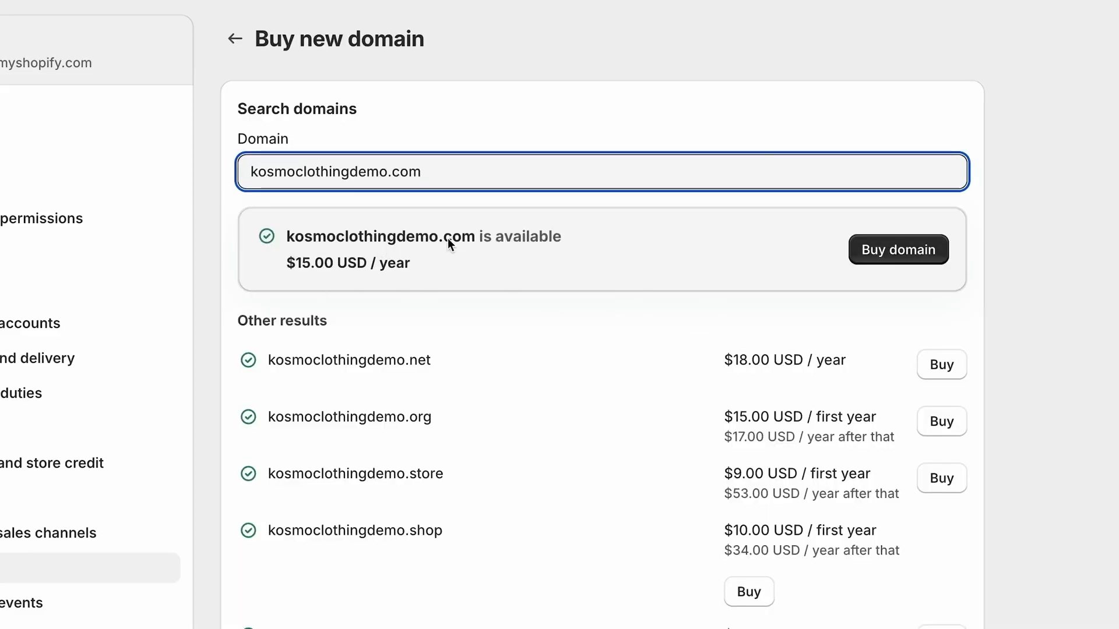
left_click(898, 252)
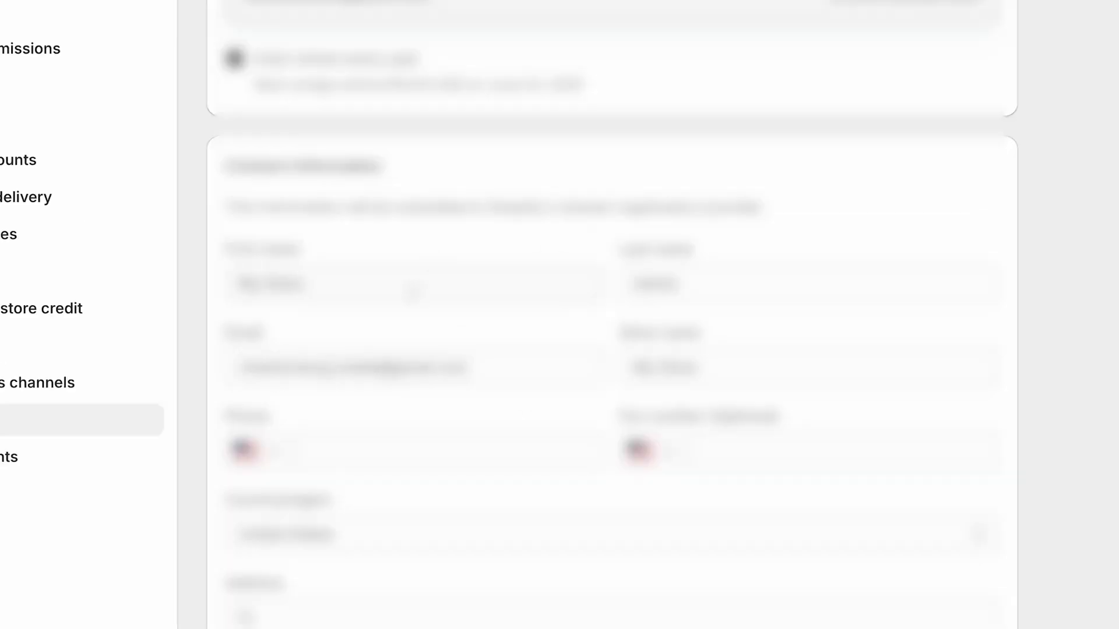
scroll(412, 291, "down", 12)
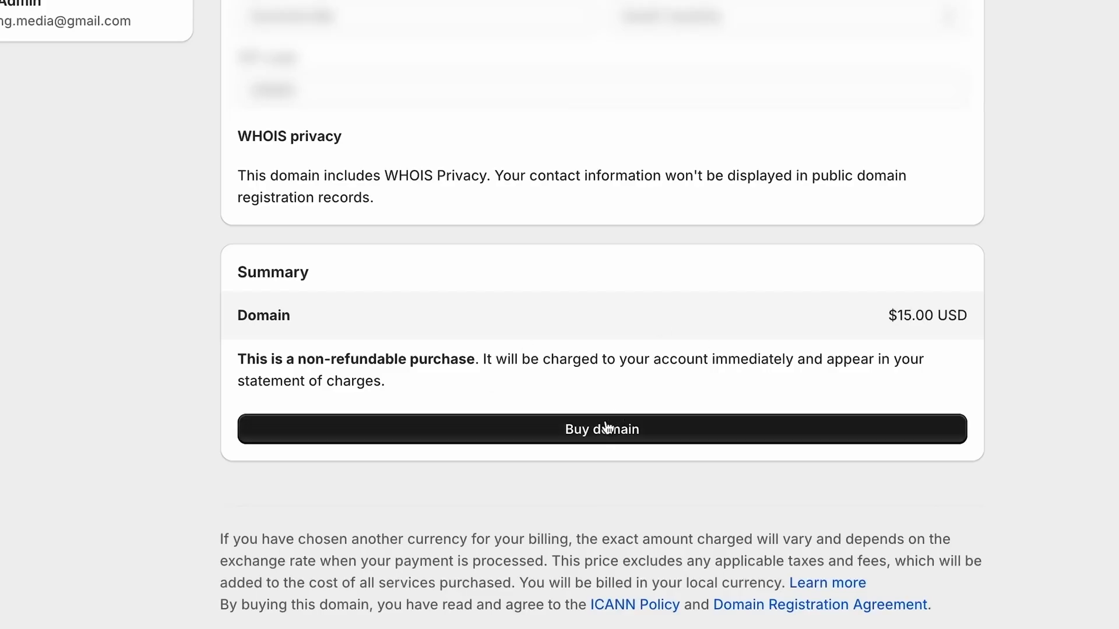
left_click(606, 428)
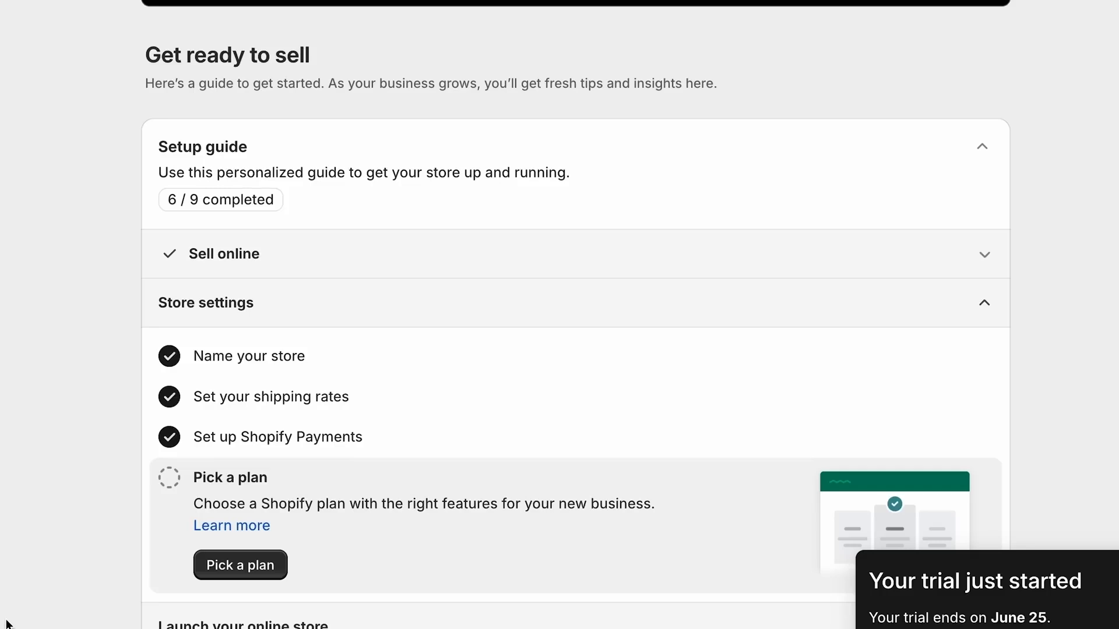
Pick the Basic plan from the setup guide and subscribe to it with monthly payment
scroll(6, 621, "up", 1)
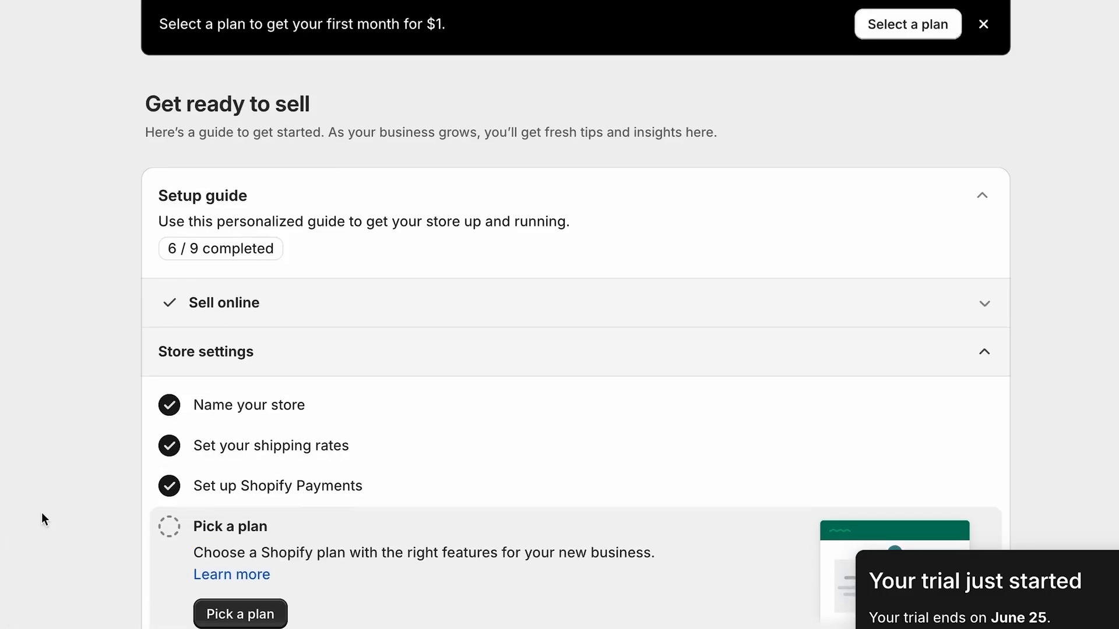
scroll(80, 568, "down", 1)
left_click(234, 614)
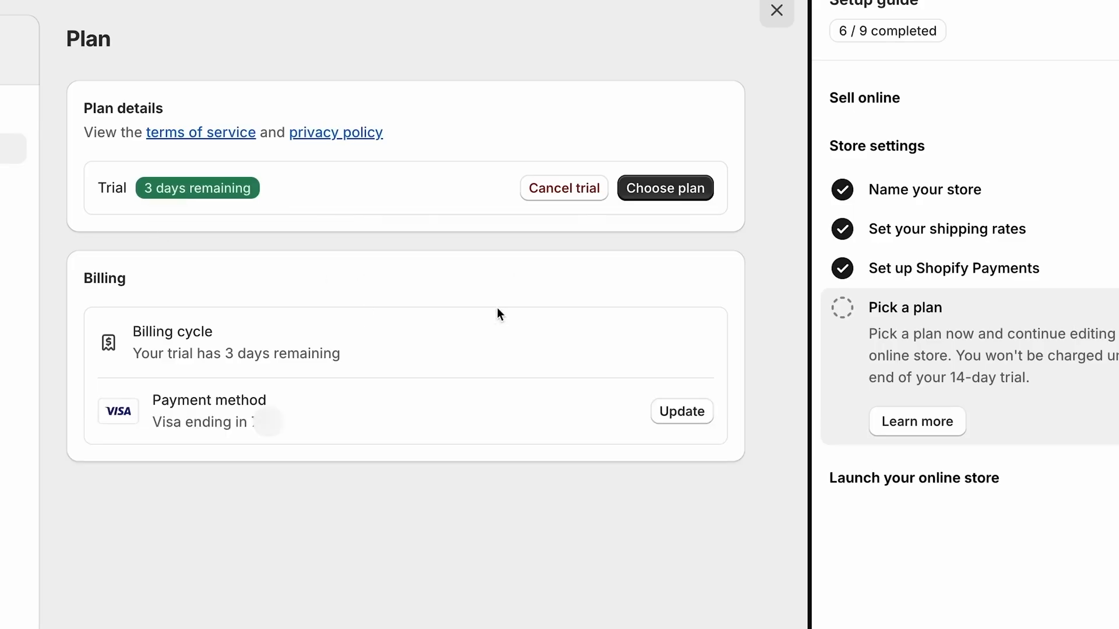
left_click(693, 187)
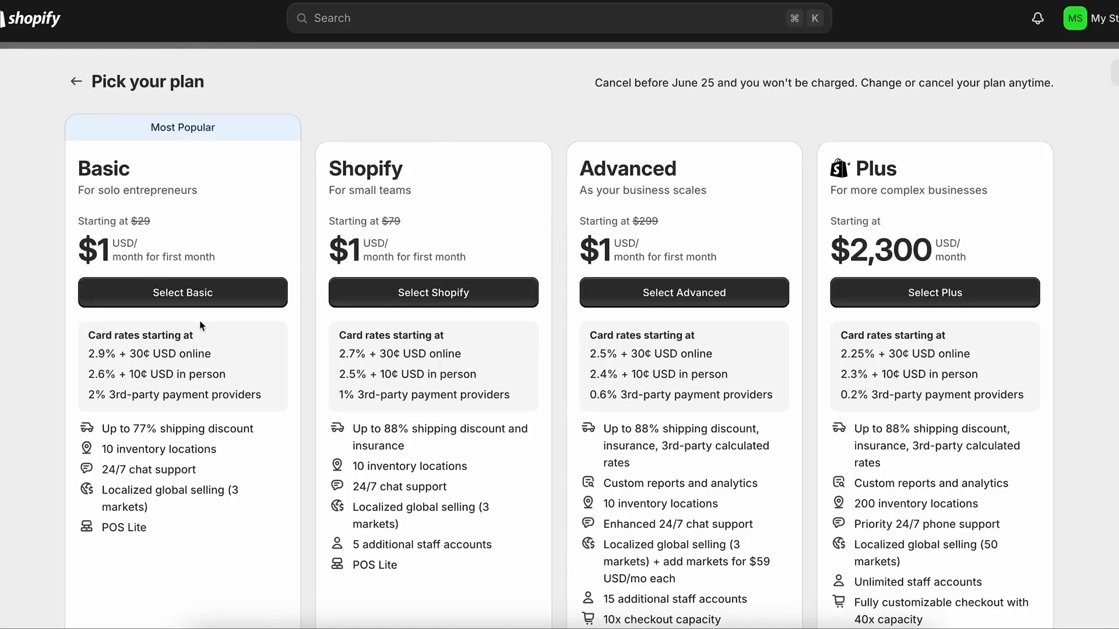
left_click(193, 297)
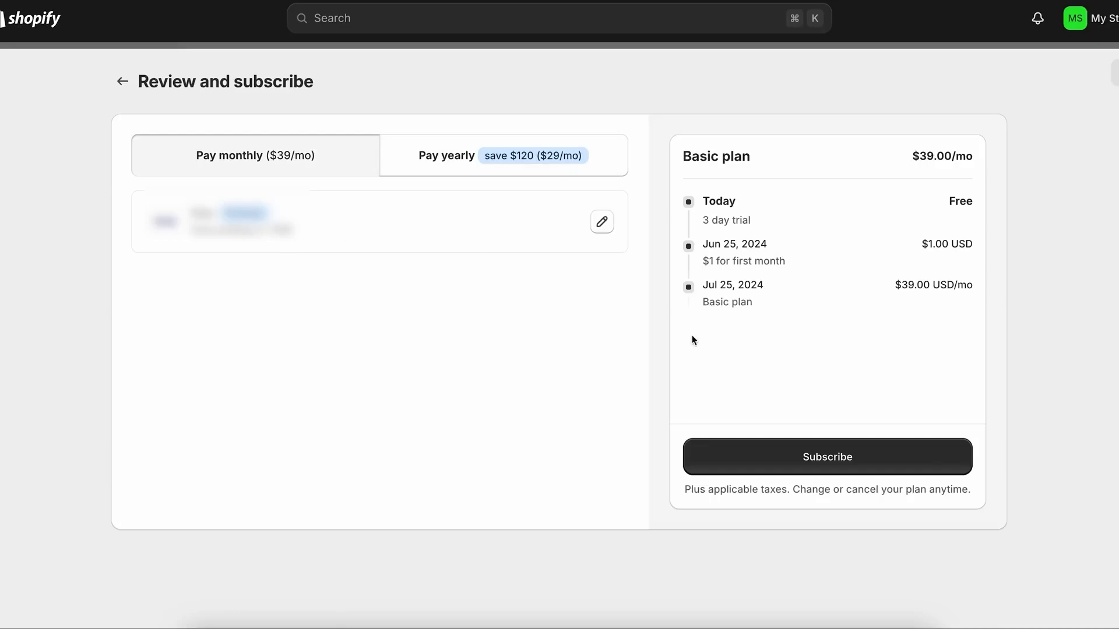
left_click(870, 459)
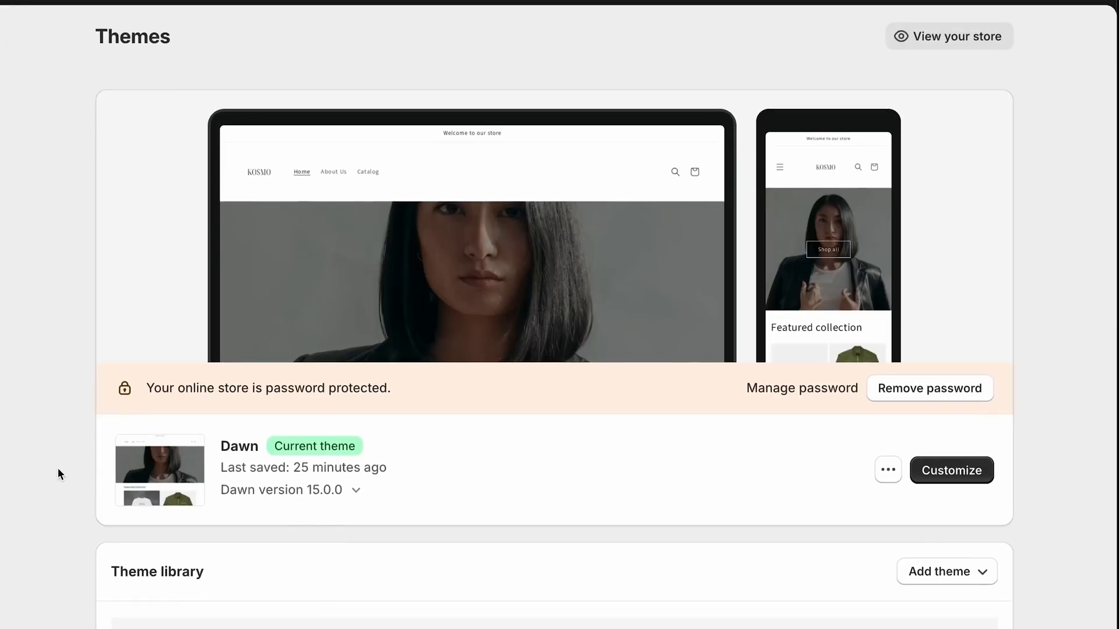
Remove the password protection from the online store on its themes page
scroll(57, 467, "down", 1)
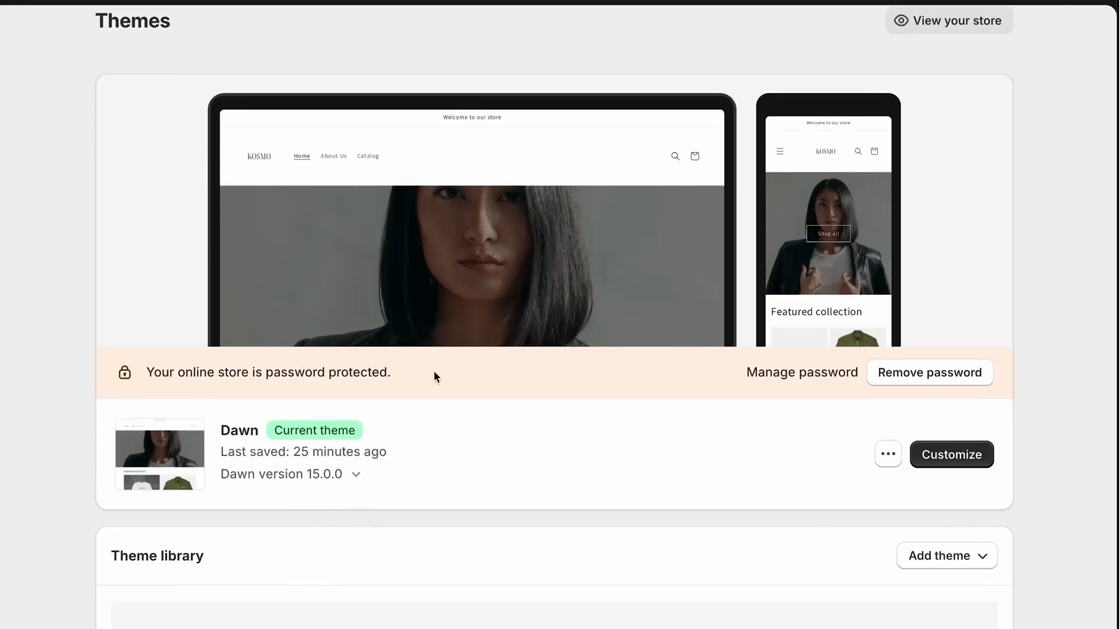
left_click(949, 373)
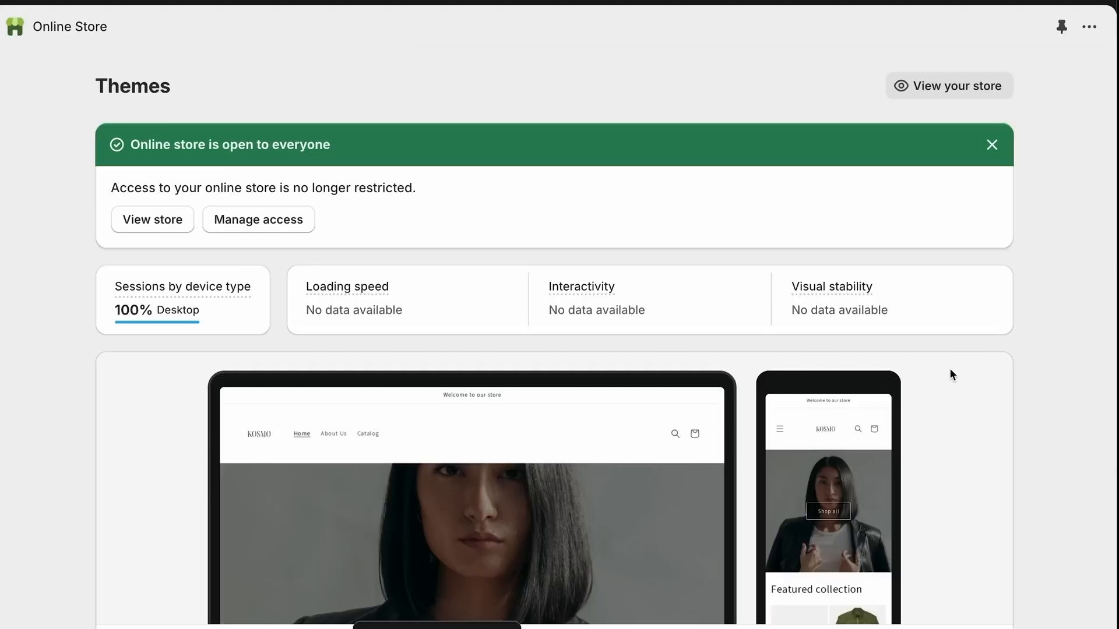
scroll(949, 373, "down", 1)
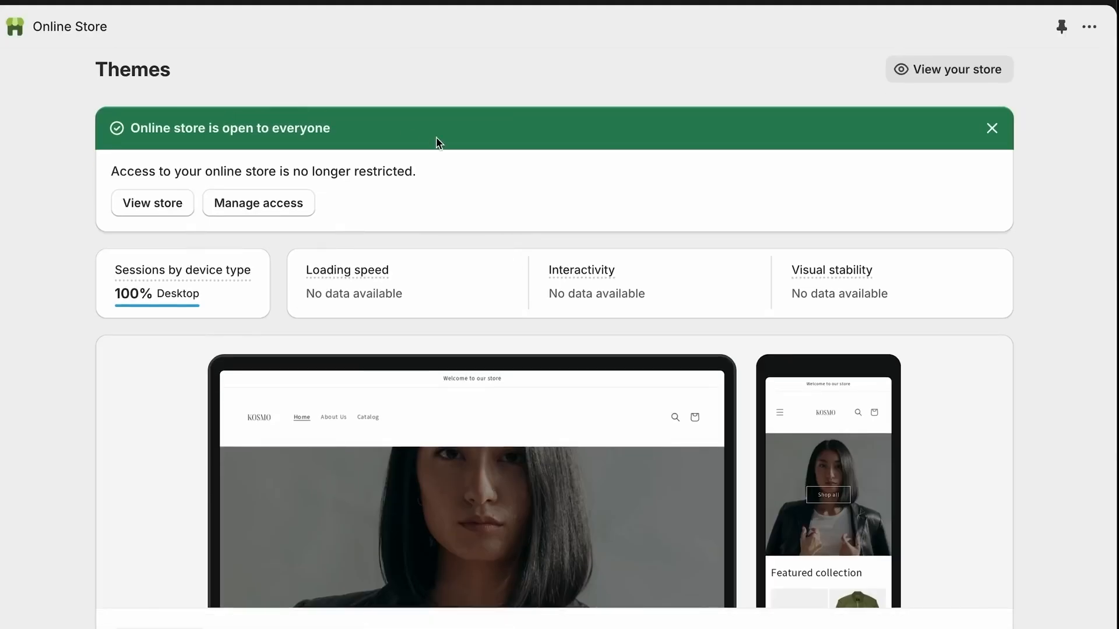